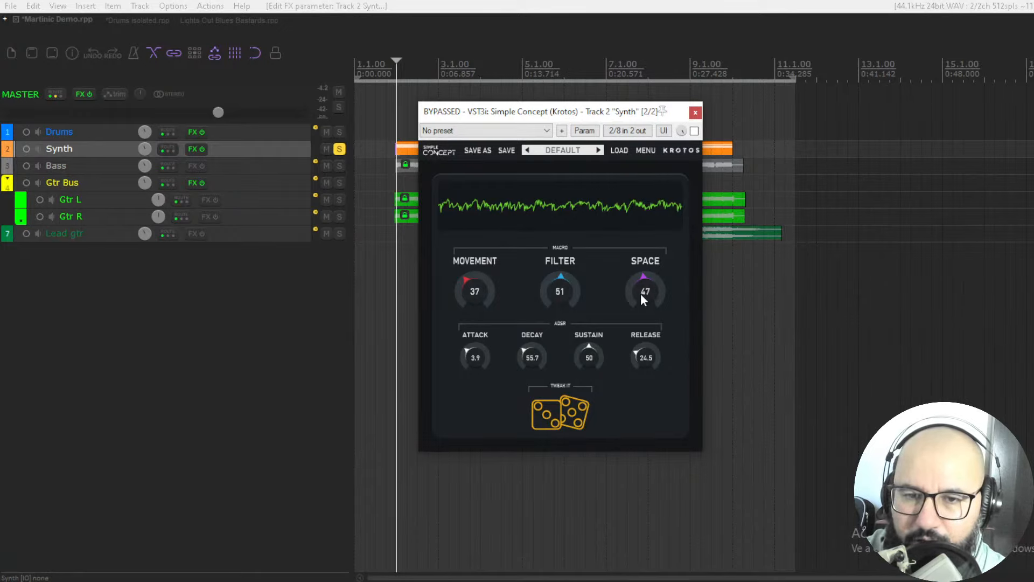
Step: Set Space to 49 in the Synth track's Simple Concept, take the plugin out of bypass and play the track
mouse_move(641, 293)
left_mouse_down()
mouse_move(652, 262)
mouse_move(649, 307)
left_mouse_up()
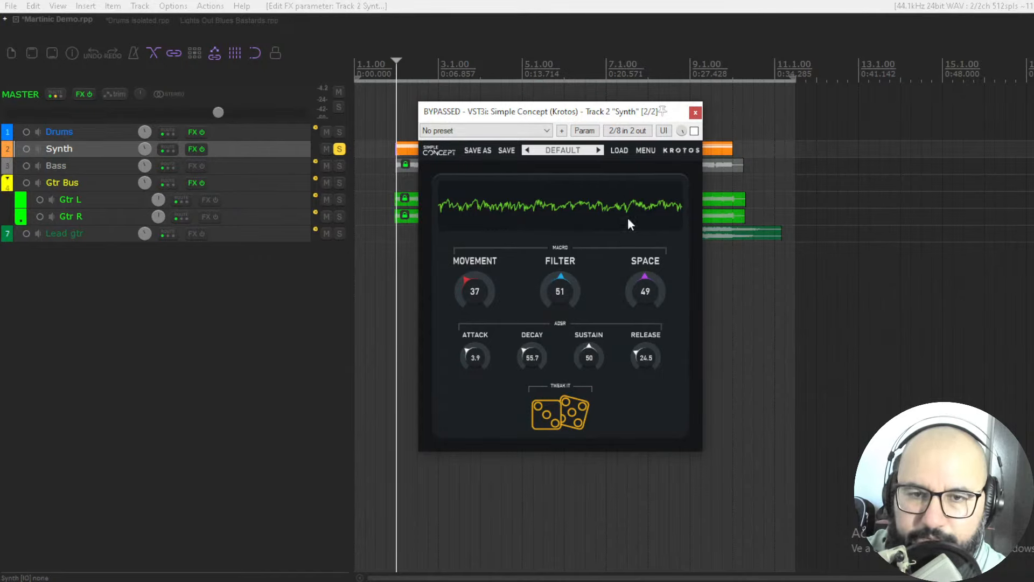
left_click(694, 130)
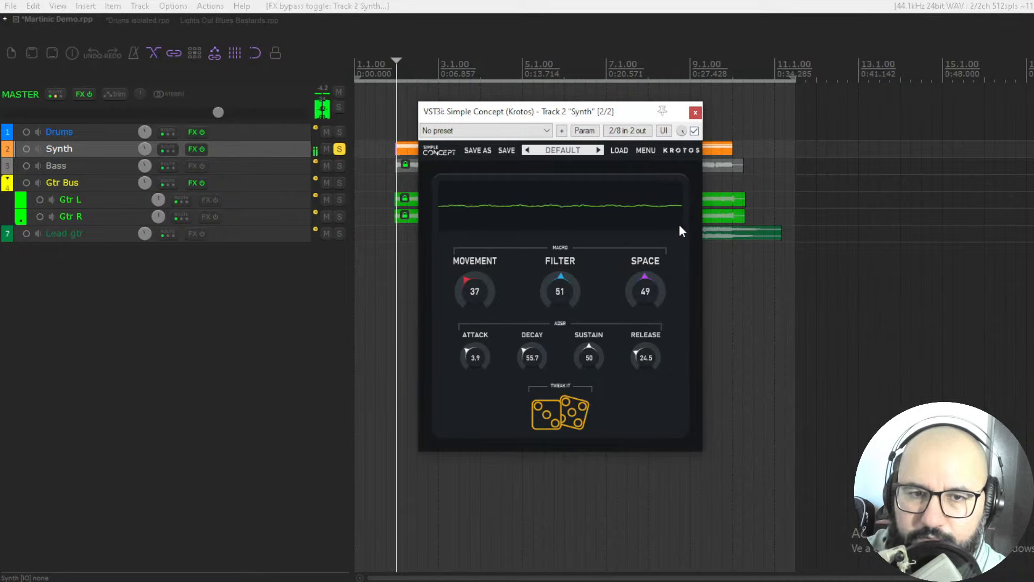
key("space")
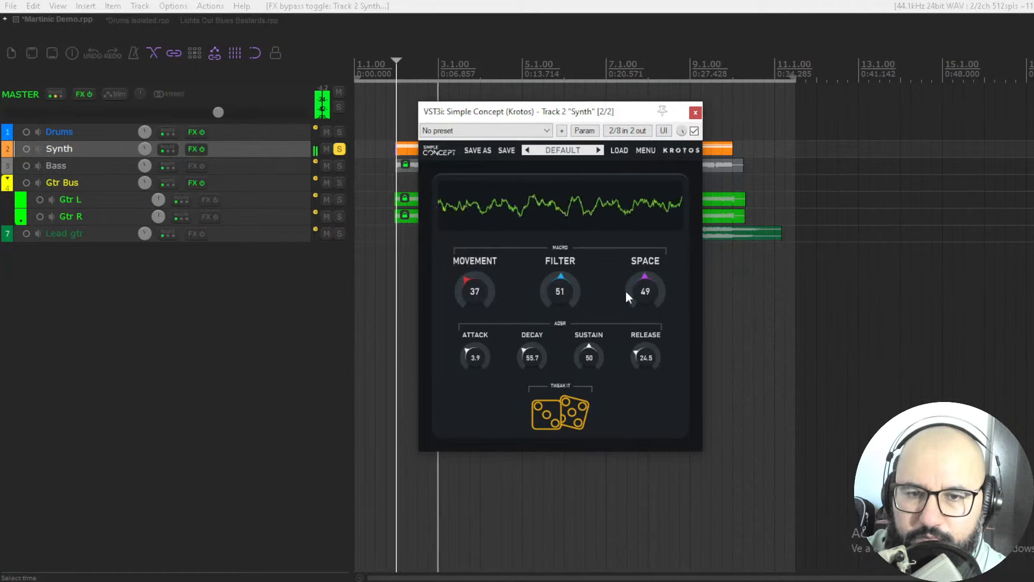
Step: Set the Movement macro to 42, Filter to 43 and Space to 74
mouse_move(472, 290)
left_mouse_down()
mouse_move(480, 364)
mouse_move(480, 230)
mouse_move(471, 289)
left_mouse_up()
mouse_move(544, 295)
left_mouse_down()
mouse_move(561, 227)
mouse_move(547, 371)
mouse_move(551, 310)
left_mouse_up()
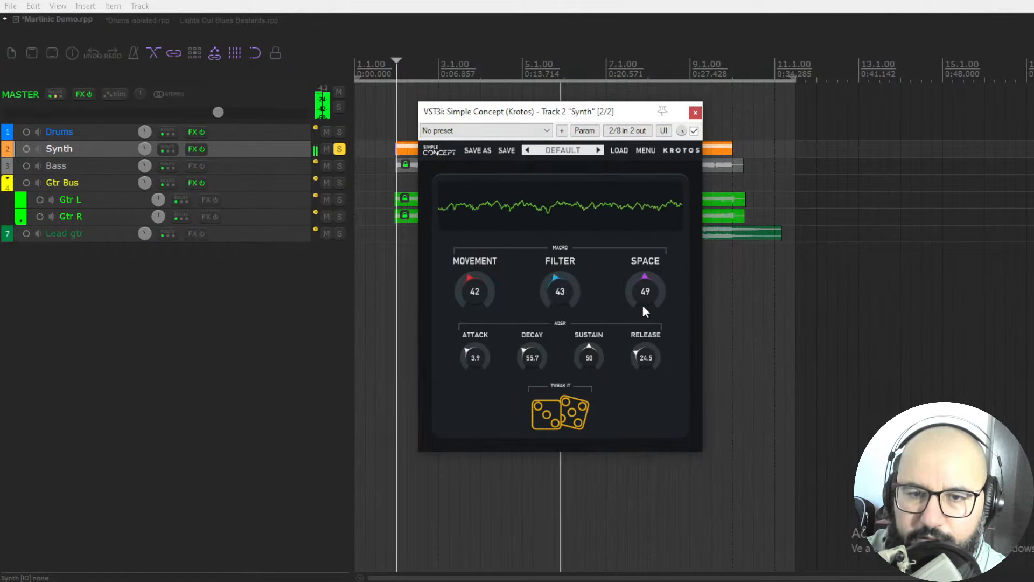
left_click_drag(642, 305, 639, 283)
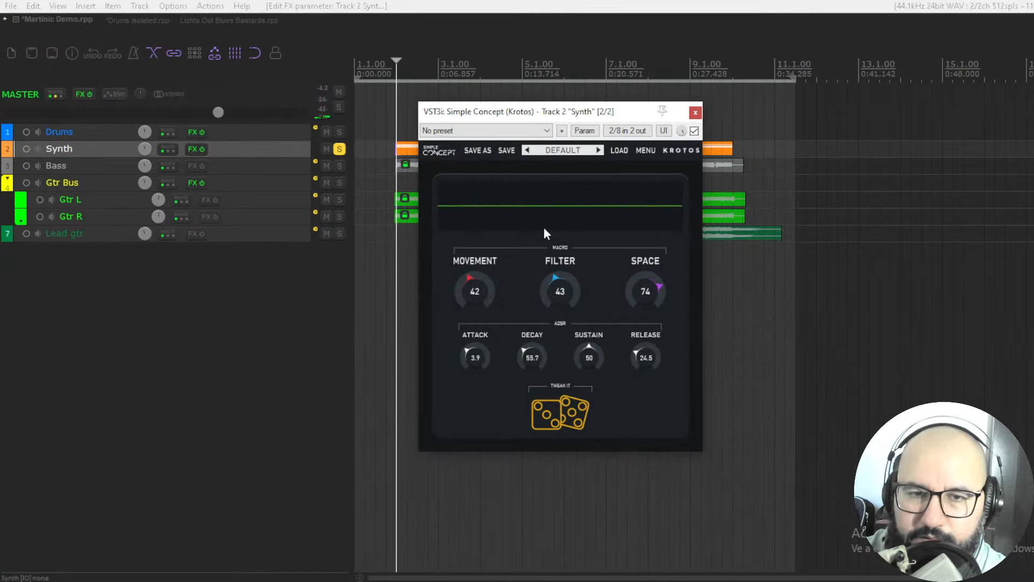
Step: During playback, set the Attack to 151.6 ms, Release to 22.8 and the Space macro to 66
key("space")
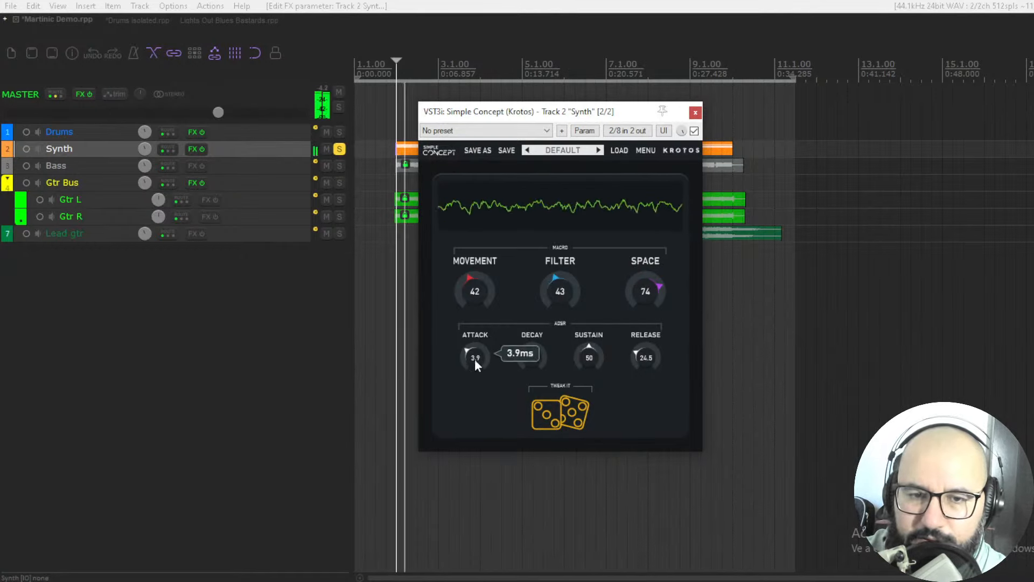
left_click_drag(474, 359, 476, 403)
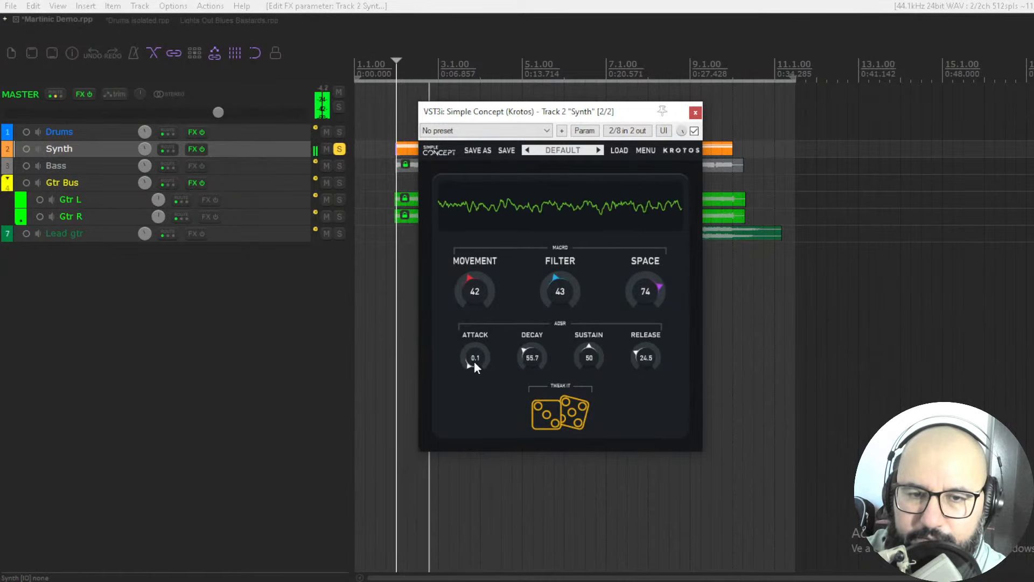
left_click_drag(474, 361, 478, 272)
left_click_drag(641, 354, 639, 356)
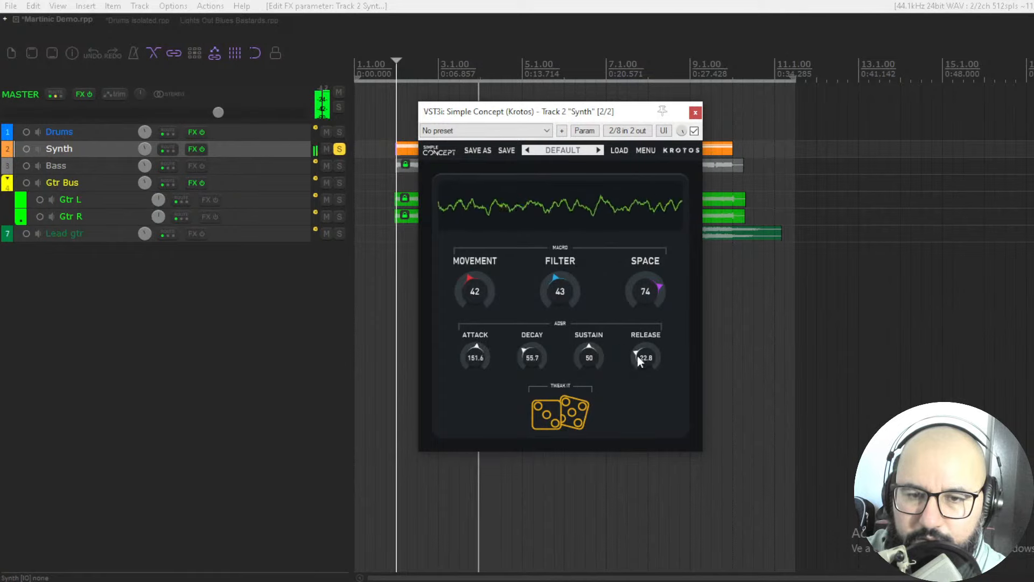
left_click_drag(651, 295, 644, 307)
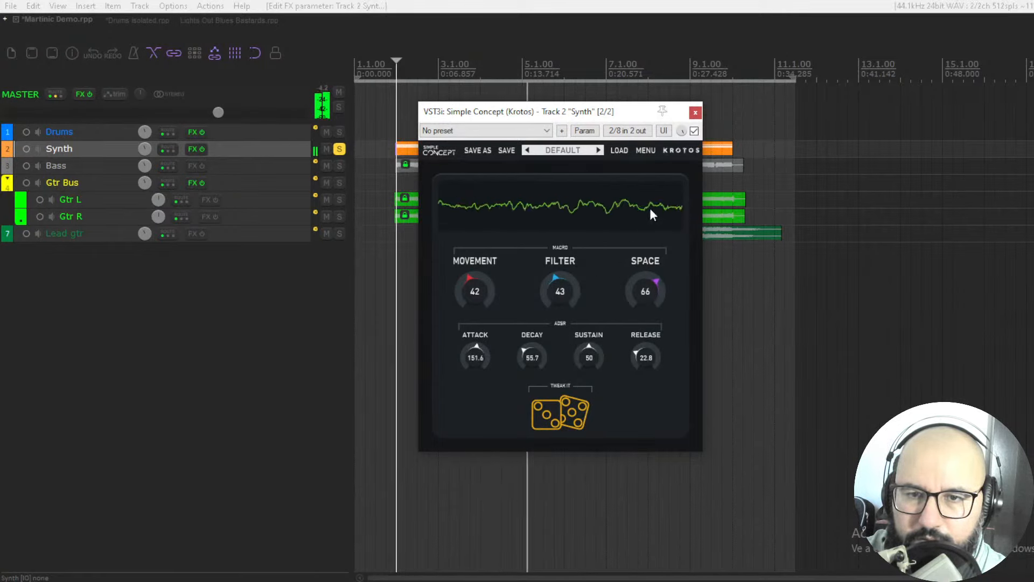
key("space")
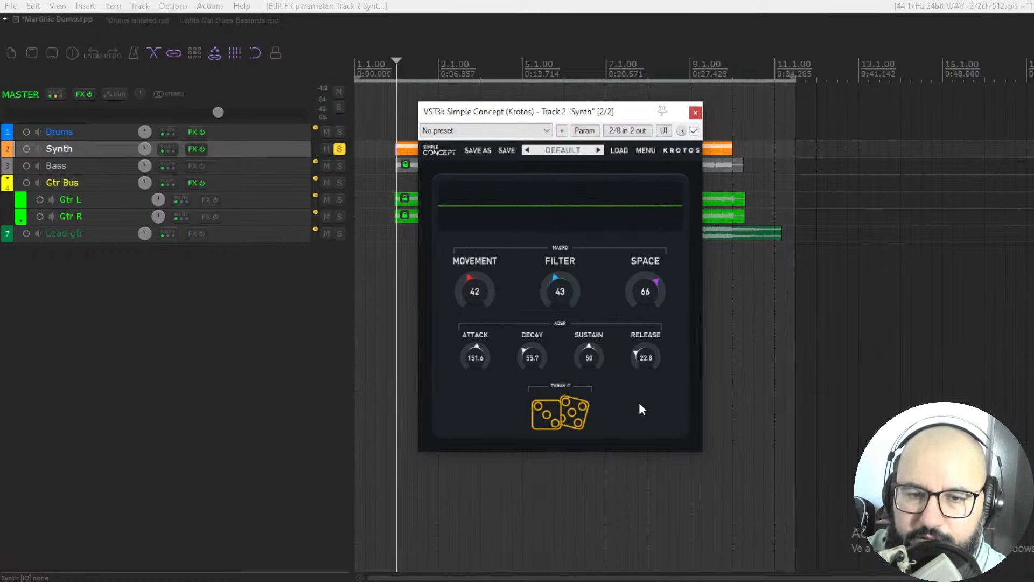
Step: Play back the soloed Synth track to audition the adjusted DEFAULT preset
key("space")
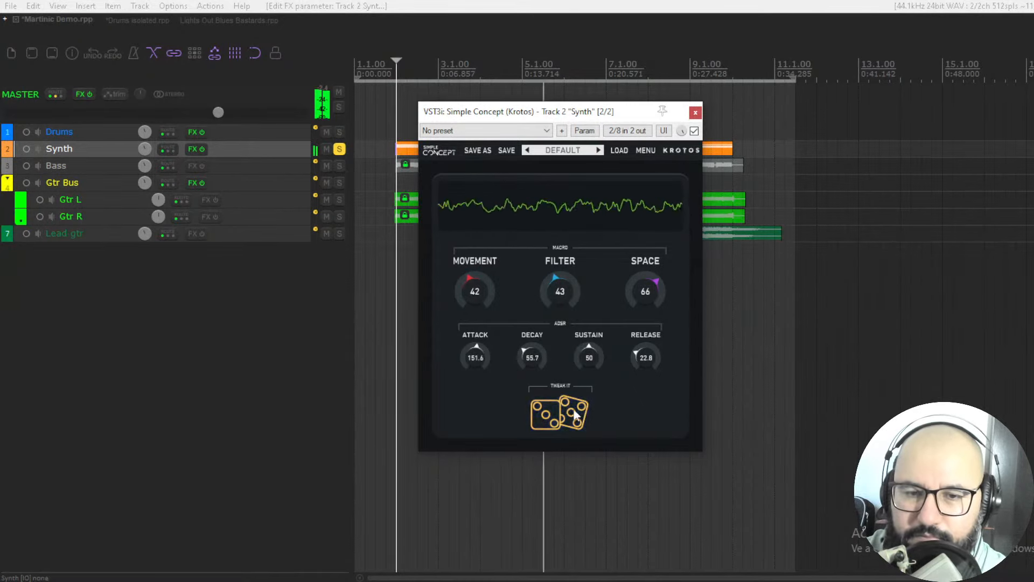
key("space")
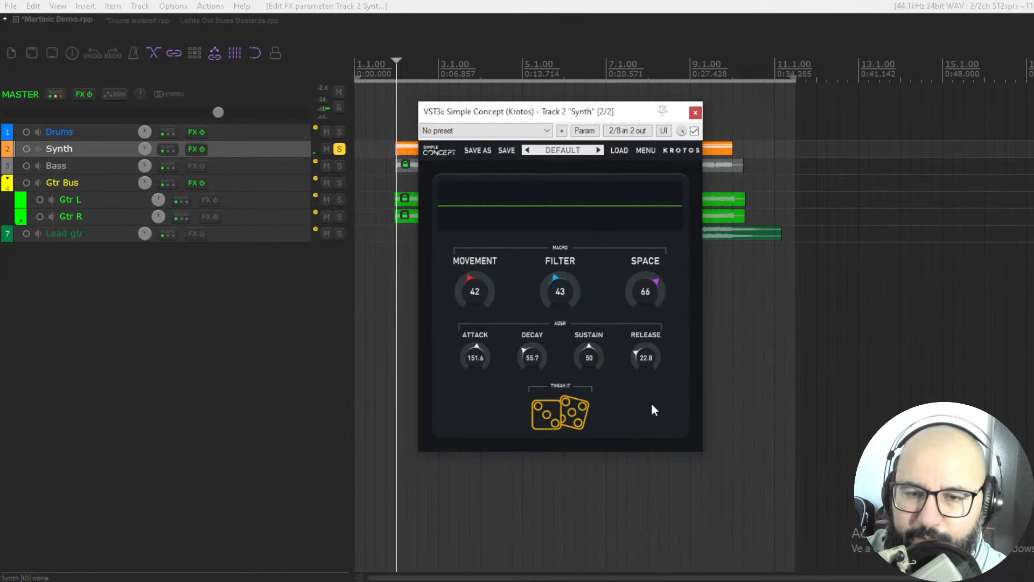
key("space")
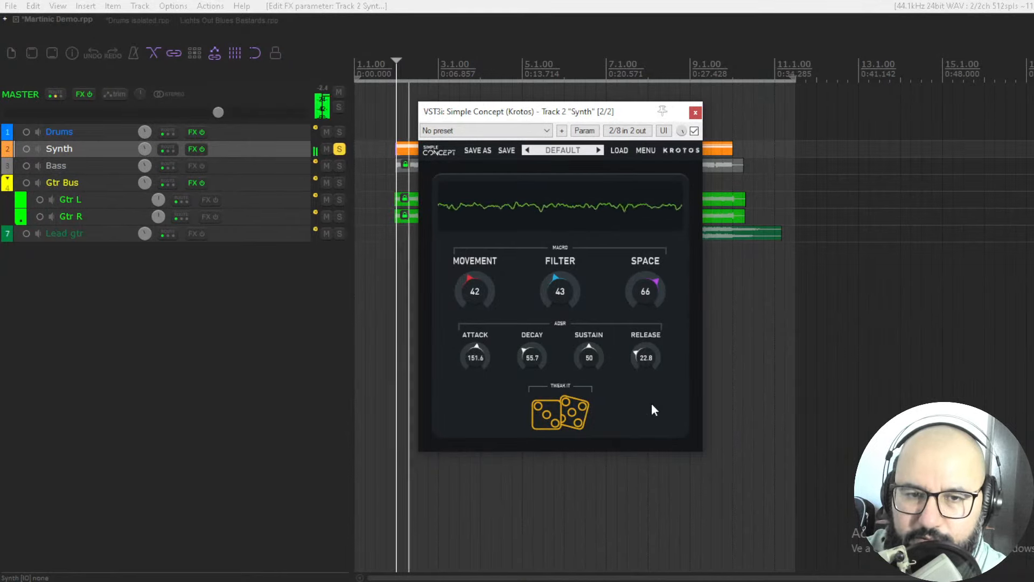
key("space")
Step: Load the ANASLOGY factory preset in Simple Concept and play the Synth track through it
left_click(563, 151)
mouse_move(595, 184)
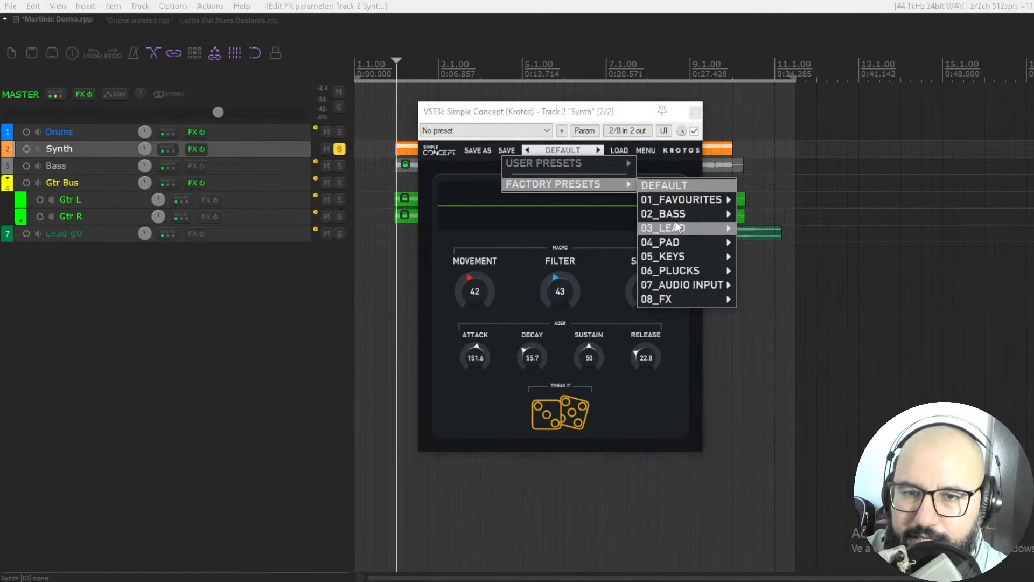
mouse_move(681, 216)
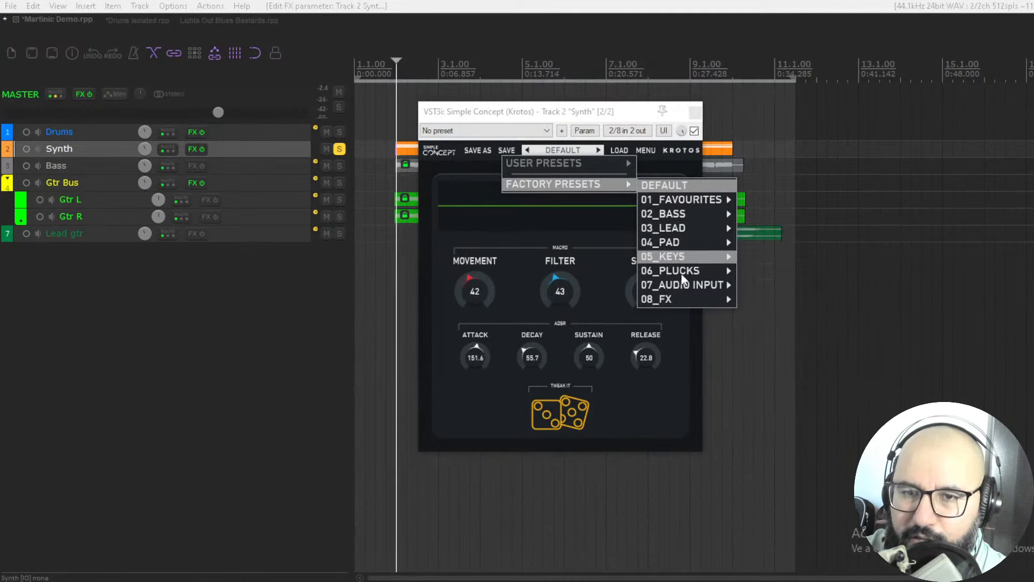
mouse_move(696, 243)
left_click(754, 243)
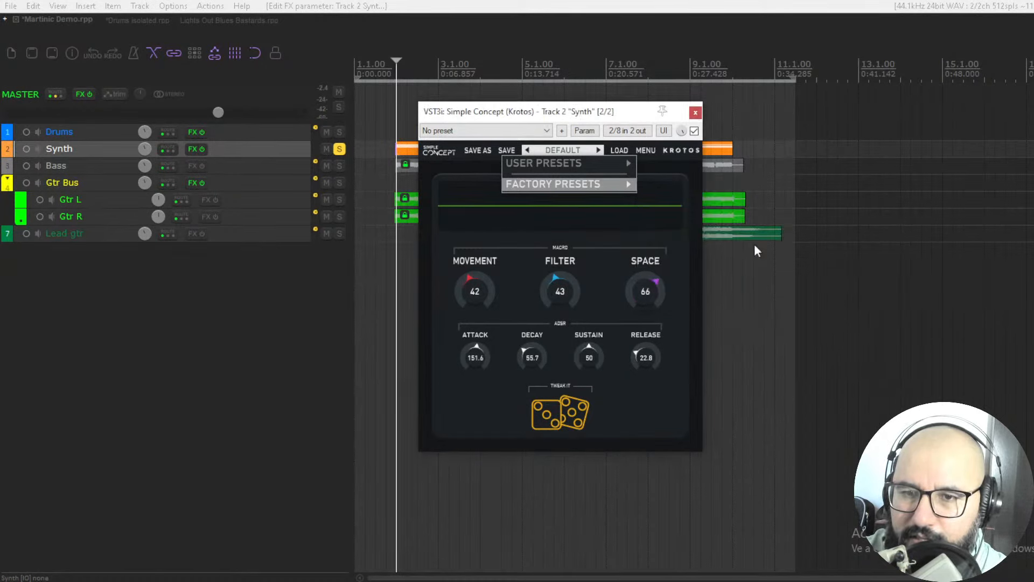
key("space")
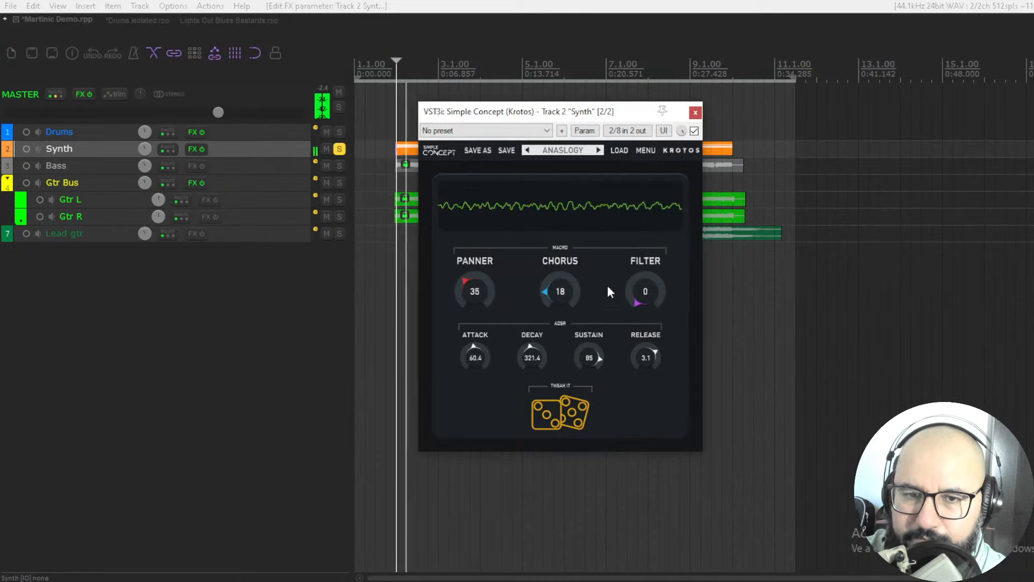
Step: Advance to the BROKEN VHS preset and set its VHS macro to 72 during playback
left_click(600, 151)
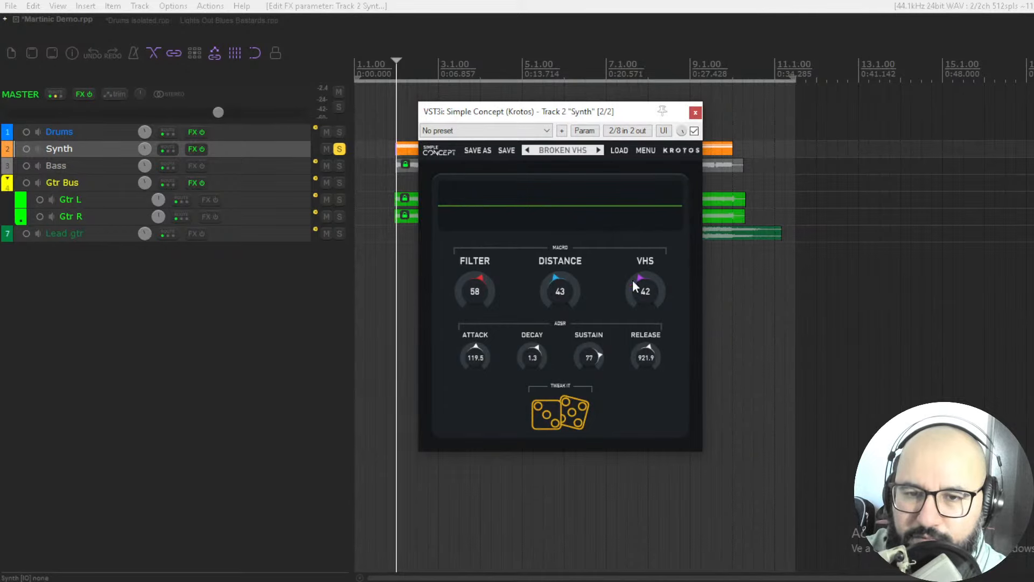
key("space")
mouse_move(648, 292)
left_mouse_down()
mouse_move(646, 212)
mouse_move(648, 305)
left_mouse_up()
key("space")
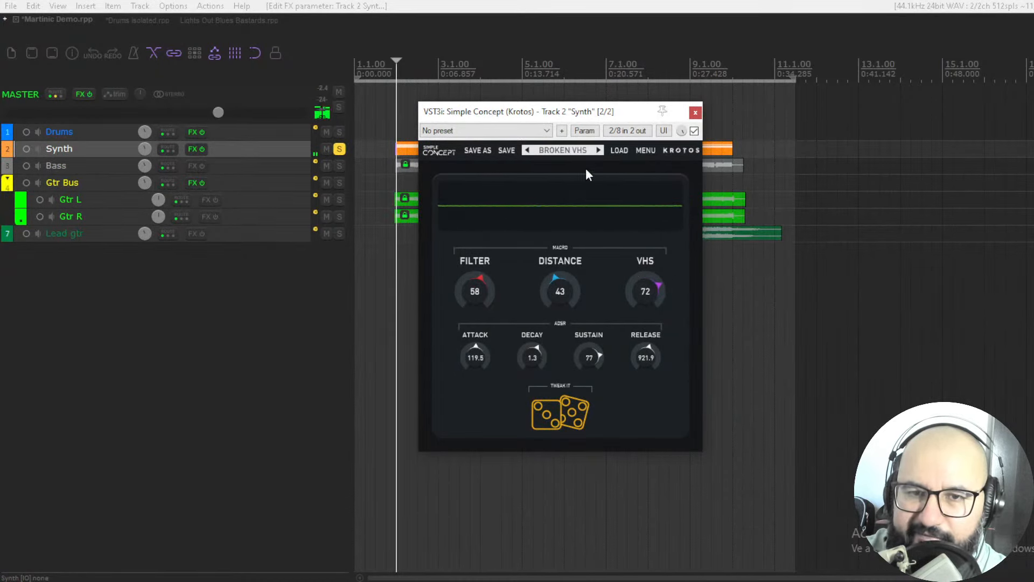
Step: Load the FANTASIA factory preset from the 05_KEYS category and play the Synth track through it
left_click(586, 152)
mouse_move(638, 183)
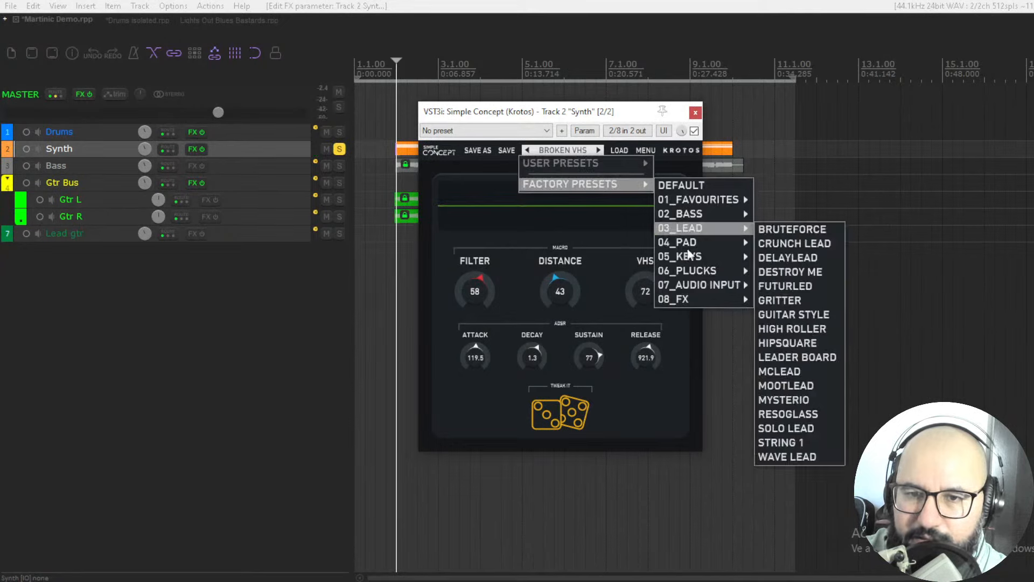
mouse_move(698, 256)
left_click(767, 258)
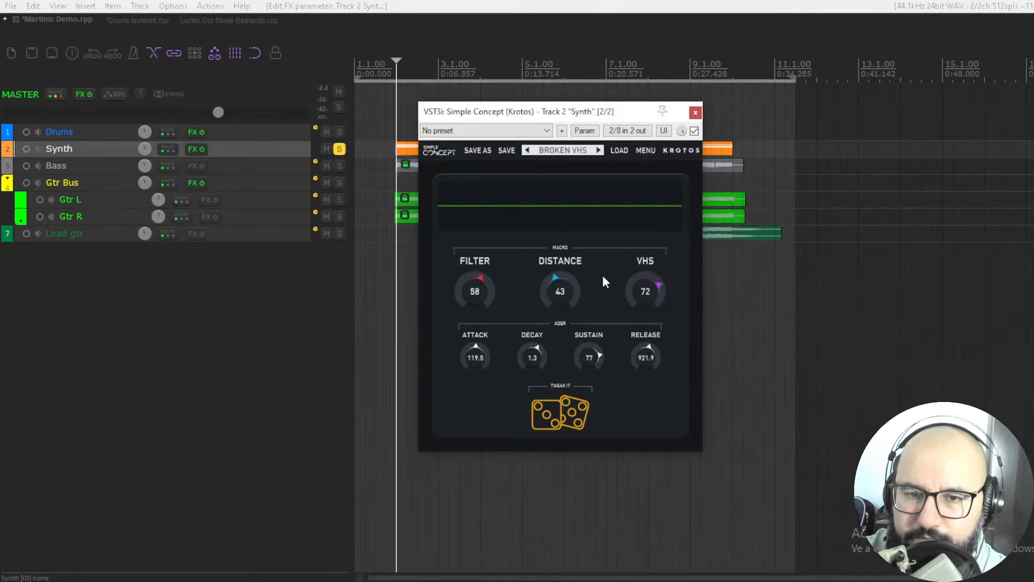
key("space")
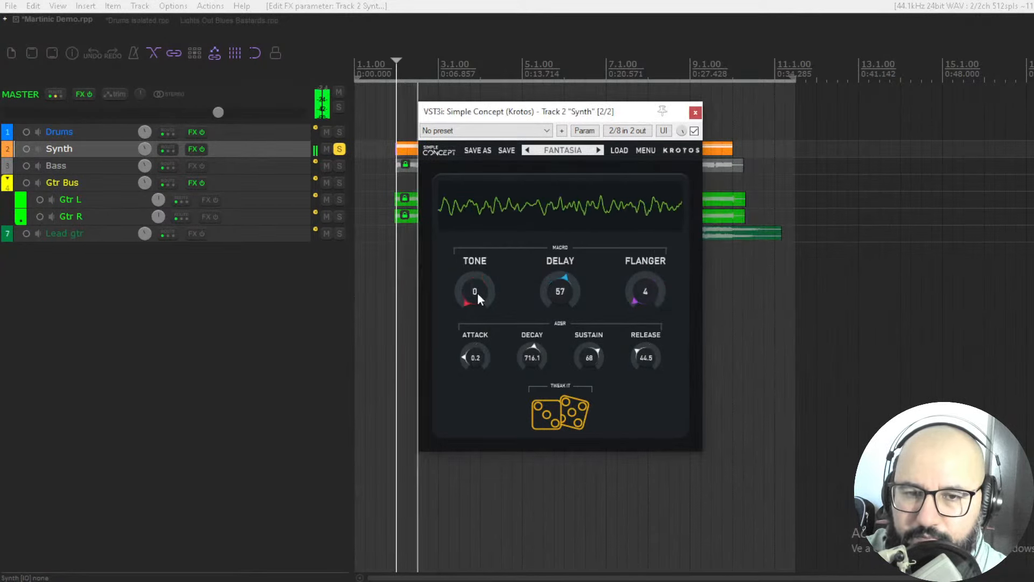
Step: Set the FANTASIA macros to Delay 53, Flanger 47 and Tone 17 during playback
left_click_drag(575, 291, 575, 296)
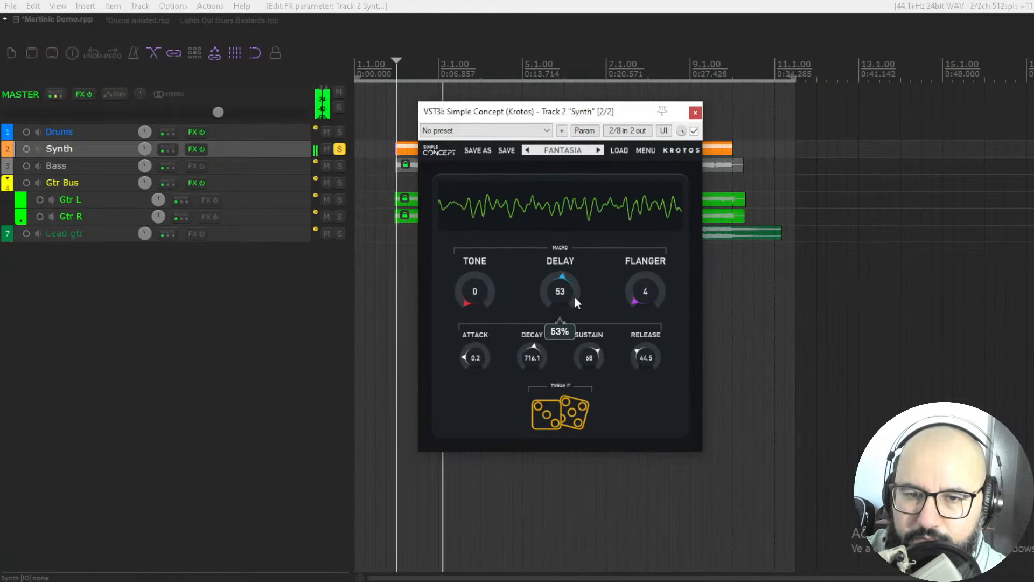
left_click_drag(650, 290, 651, 221)
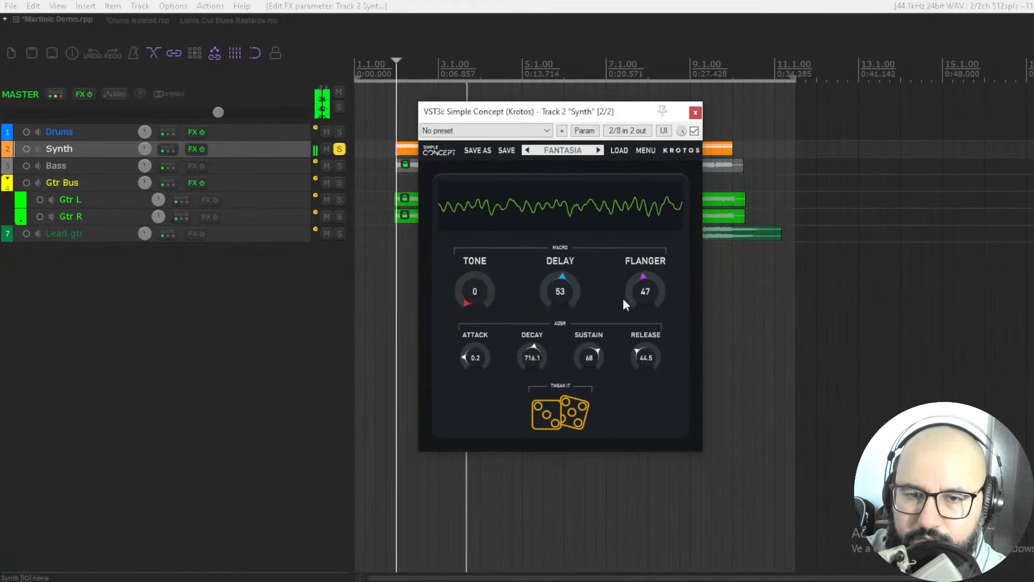
left_click_drag(486, 289, 481, 259)
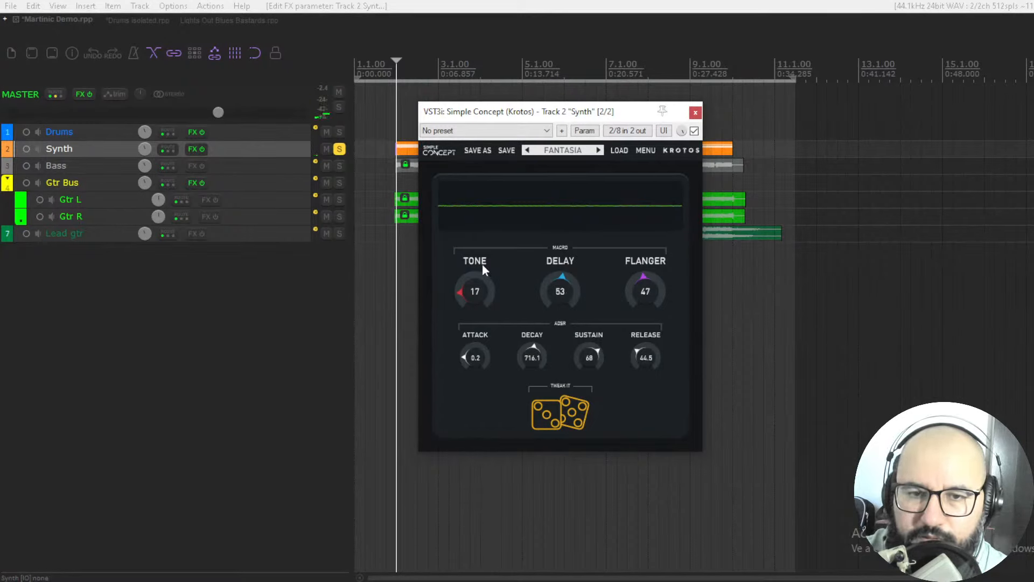
Step: Bypass Simple Concept on the Synth track and close its plugin window
left_click(568, 160)
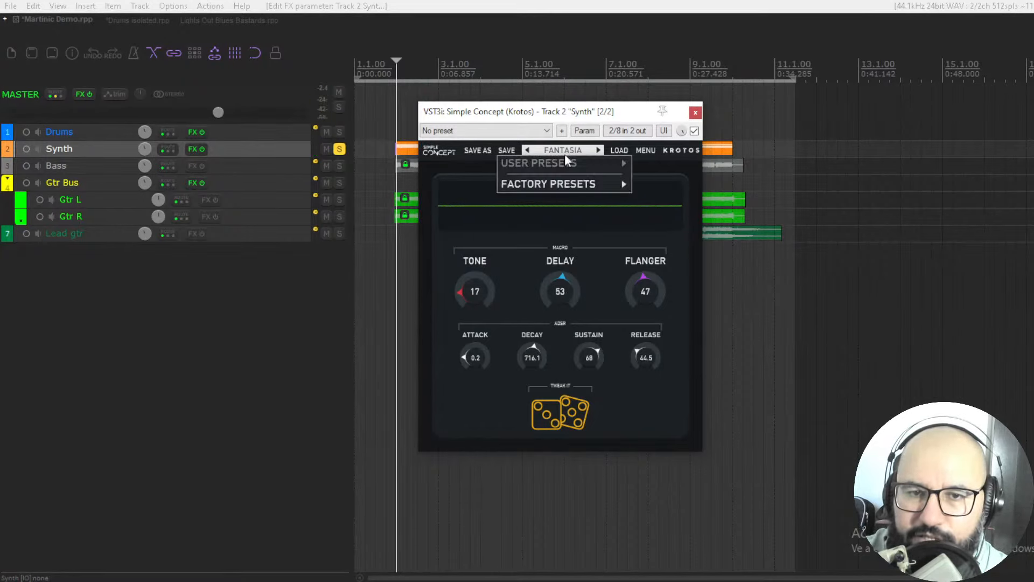
left_click(592, 276)
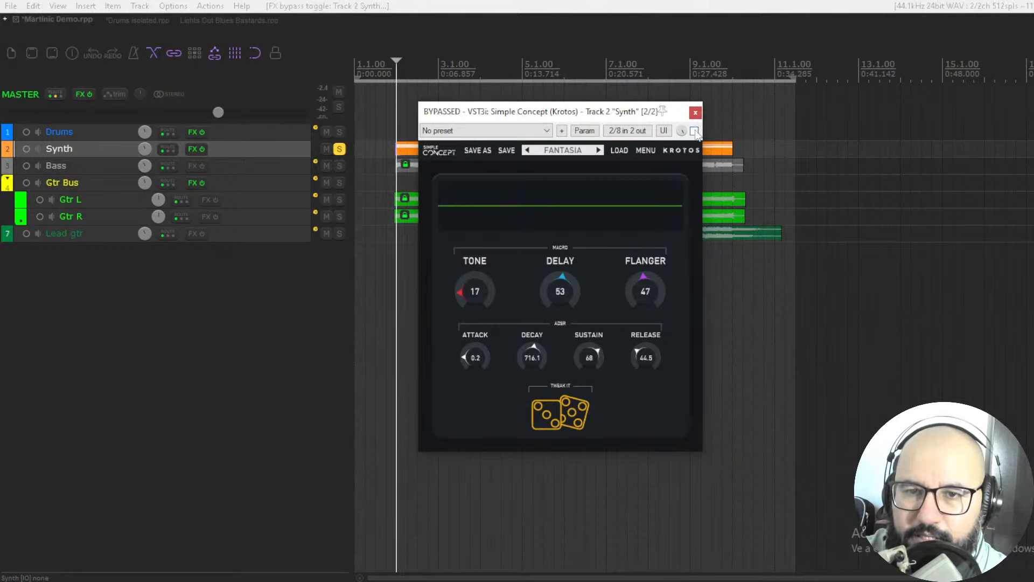
left_click(696, 112)
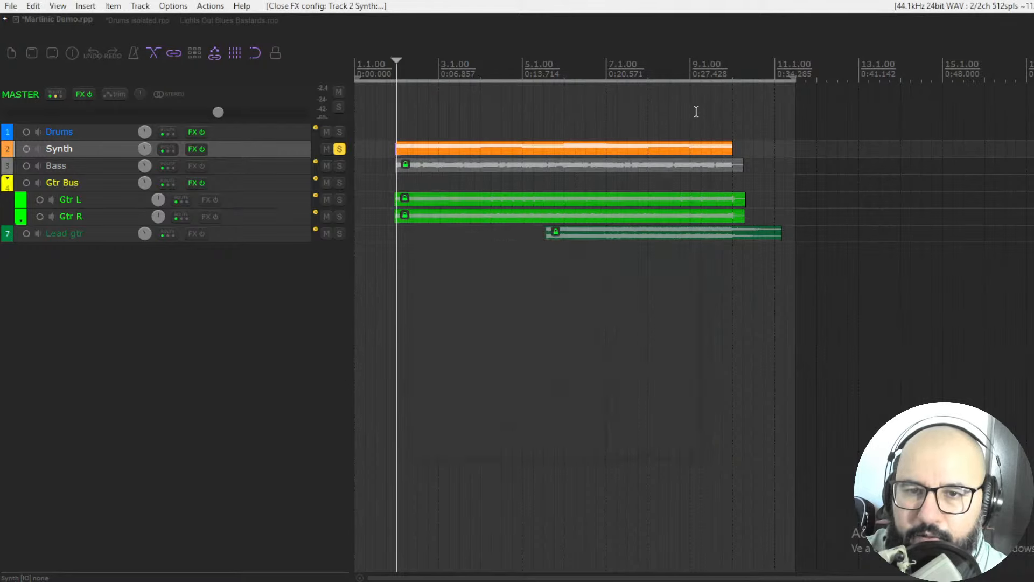
Step: Switch to the Drums isolated project and change the Snare Bus smart:gate mode to Gating during playback
left_click(134, 20)
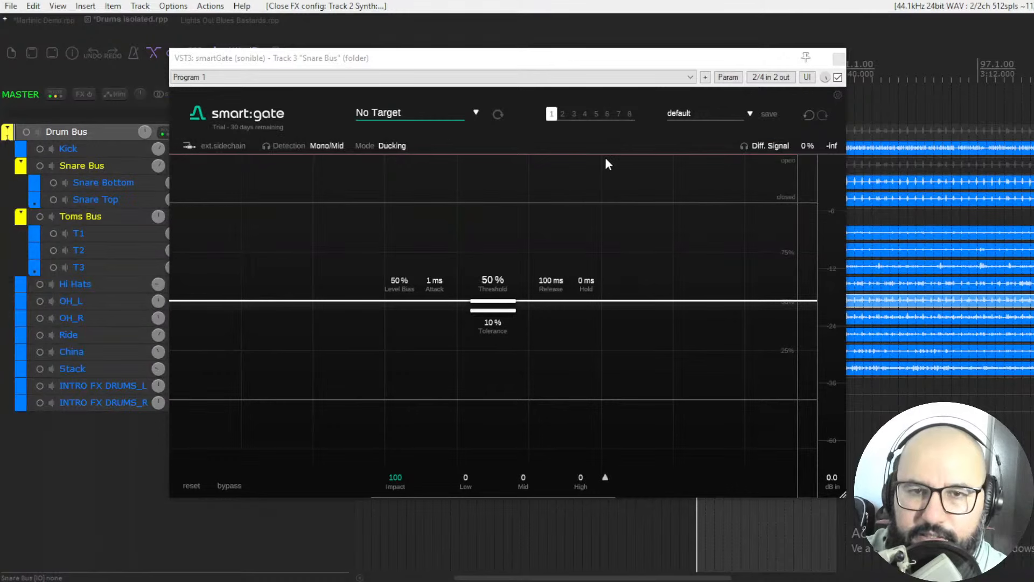
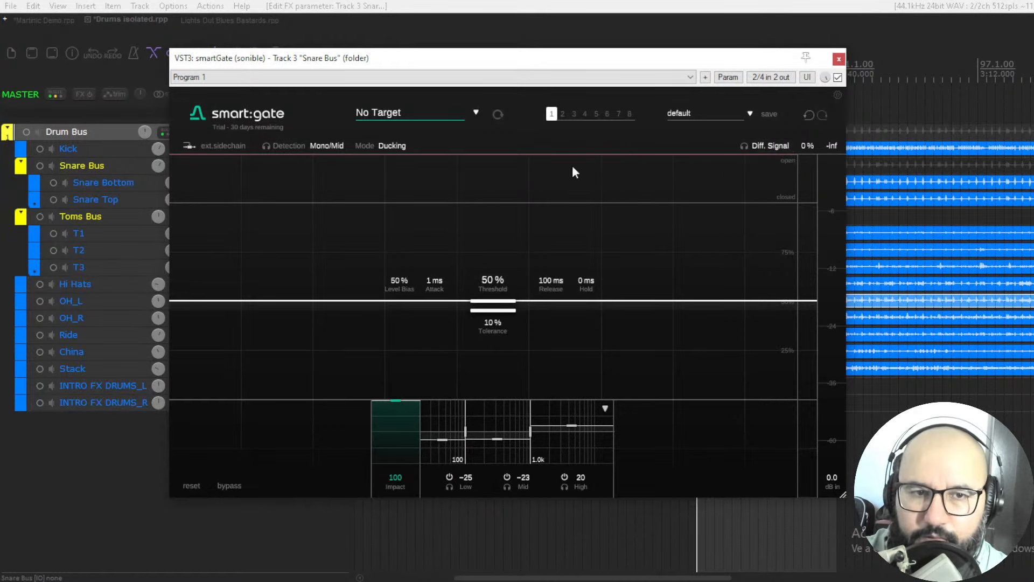
key("space")
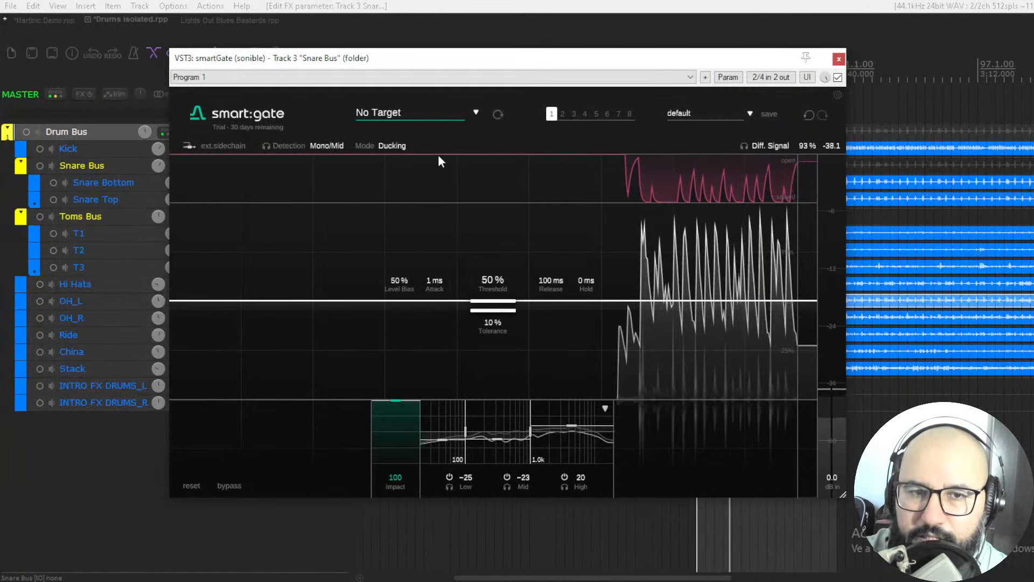
left_click(390, 147)
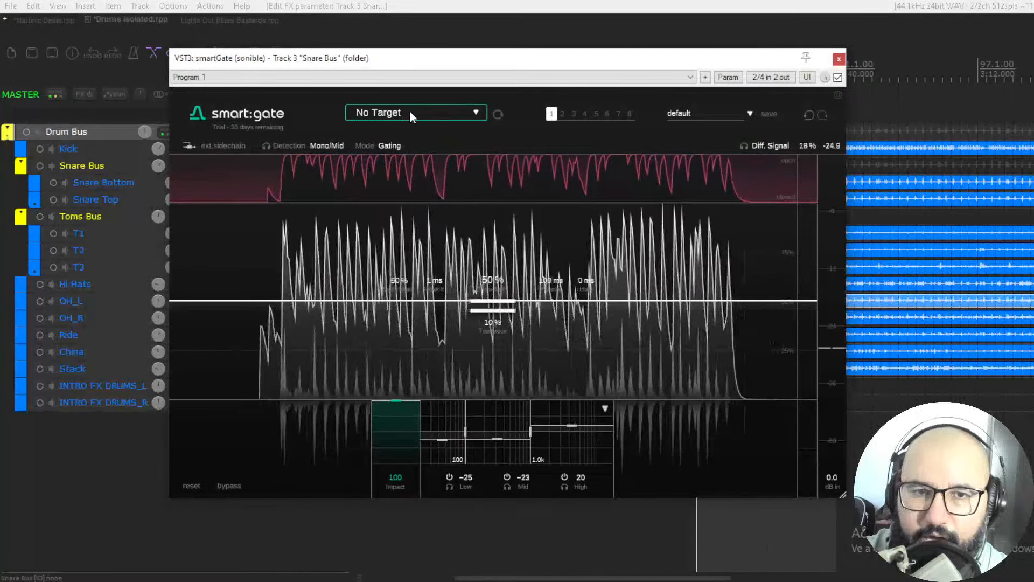
Step: Review the available source targets in smart:gate without choosing one
left_click(411, 114)
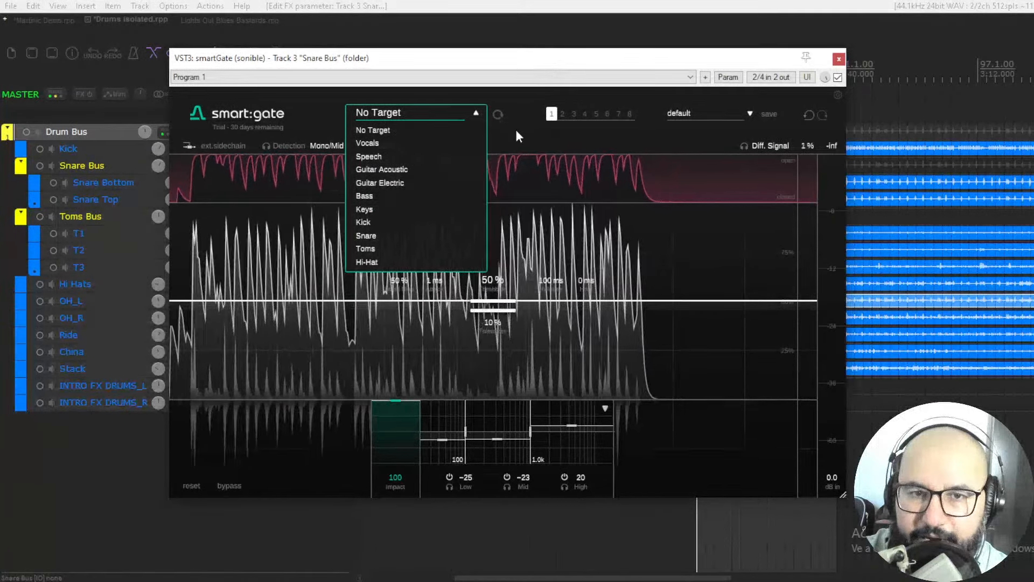
left_click(516, 131)
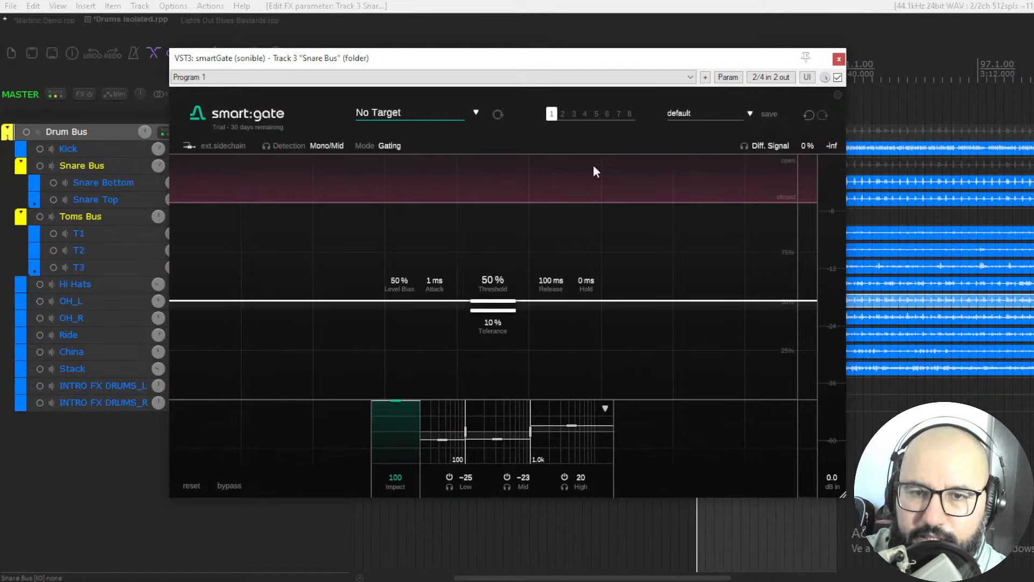
Step: Close the smart:gate window and toggle the master track's mute
left_click(839, 58)
left_click(339, 92)
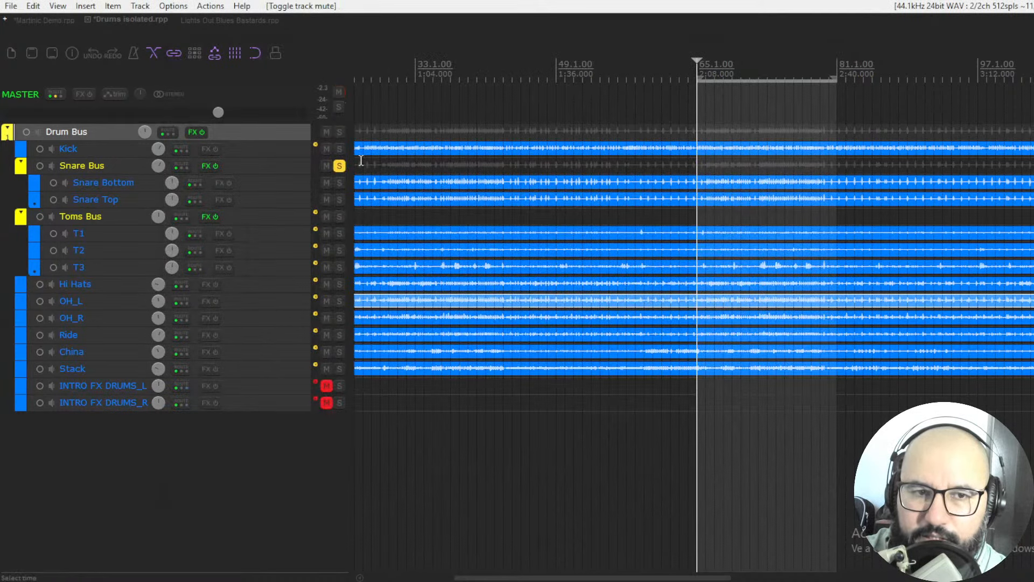
Step: Open smart:gate on the Snare Bus and play the loop section to compare the gated sound with the plugin bypassed
right_click(206, 166)
left_click(223, 180)
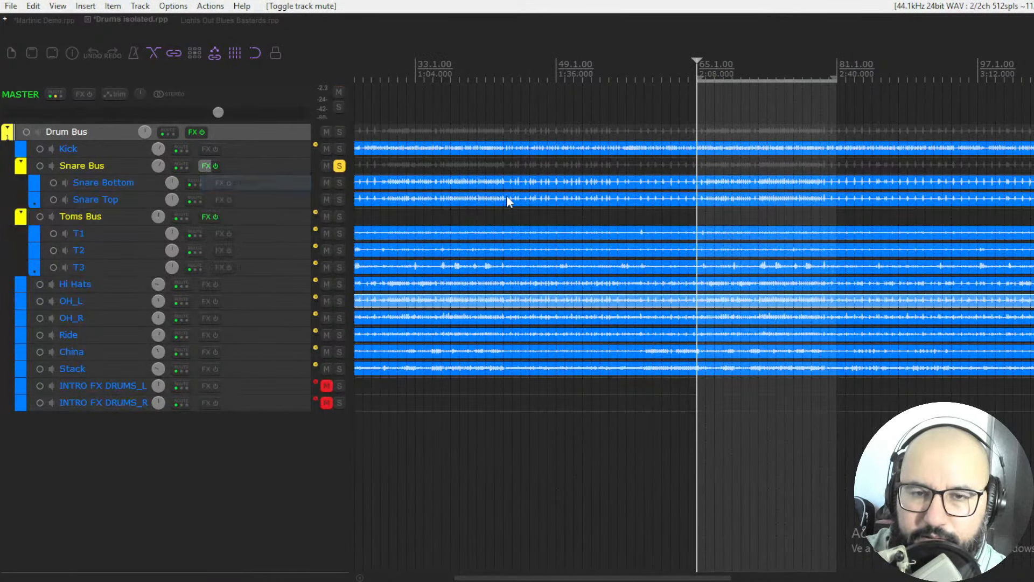
left_click_drag(612, 63, 644, 70)
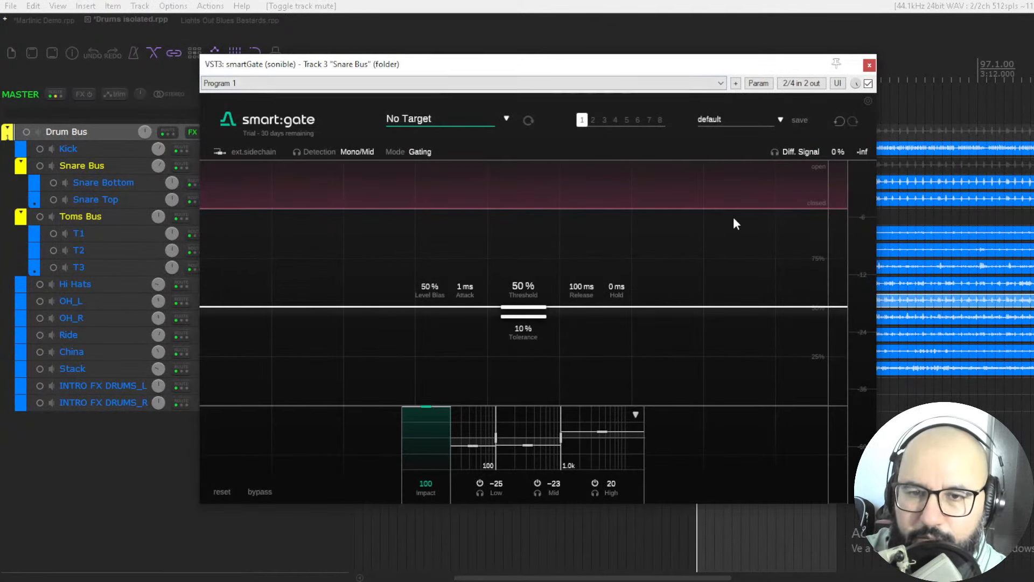
key("space")
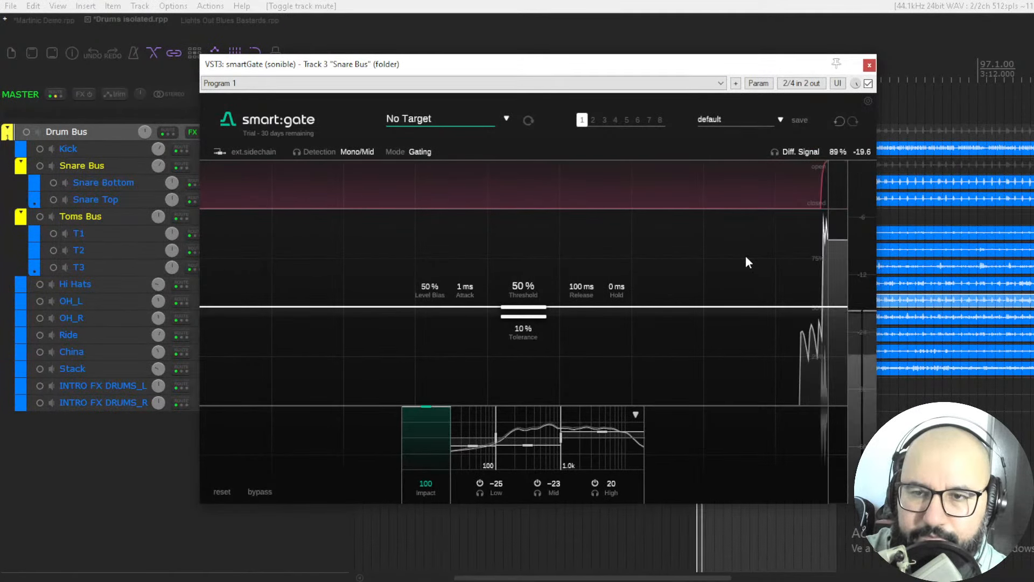
left_click(868, 83)
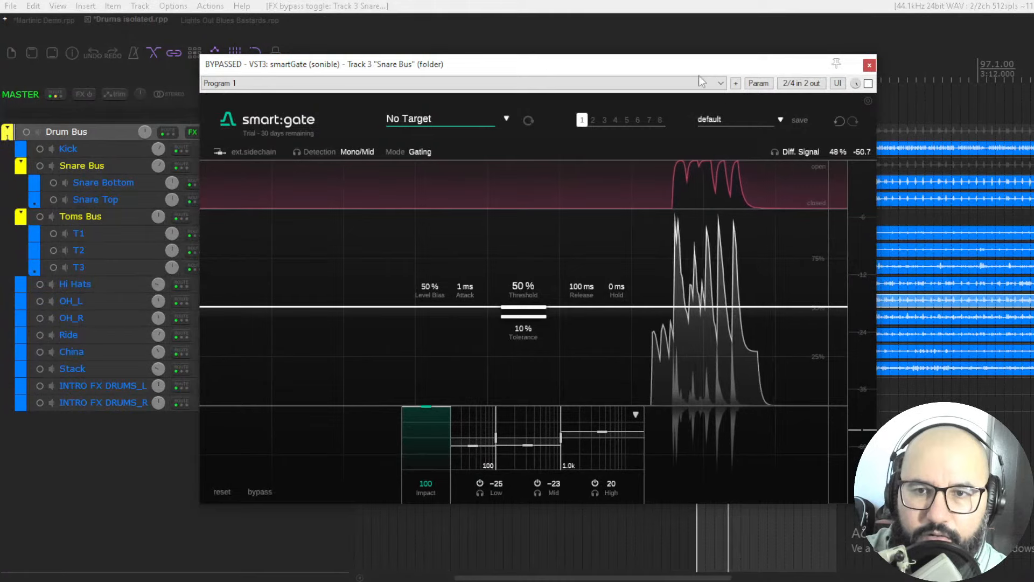
left_click_drag(699, 74, 683, 56)
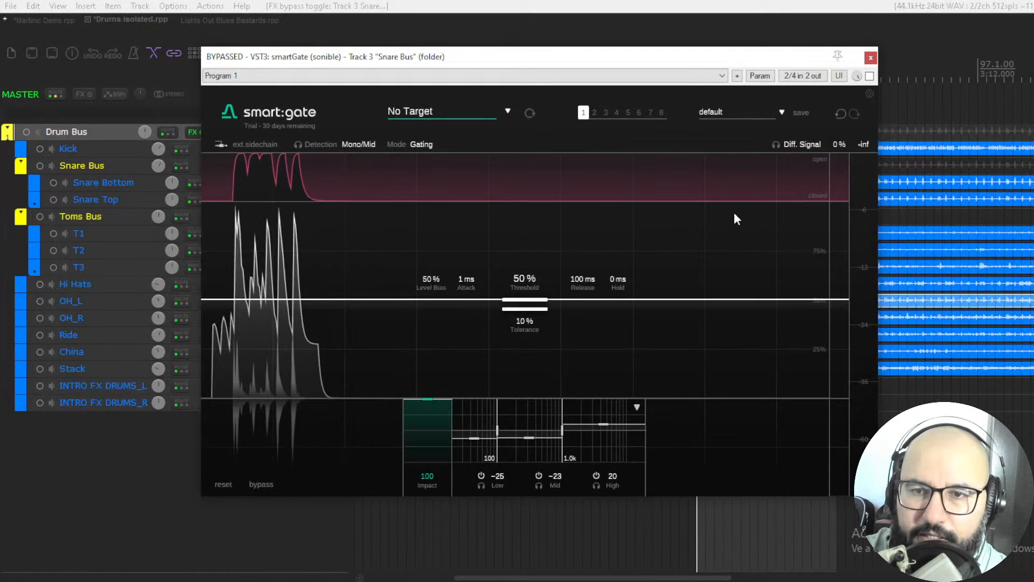
Step: Set the Snare Bus smart:gate source target to Snare and re-enable the plugin so it analyses the audio during playback
left_click(444, 114)
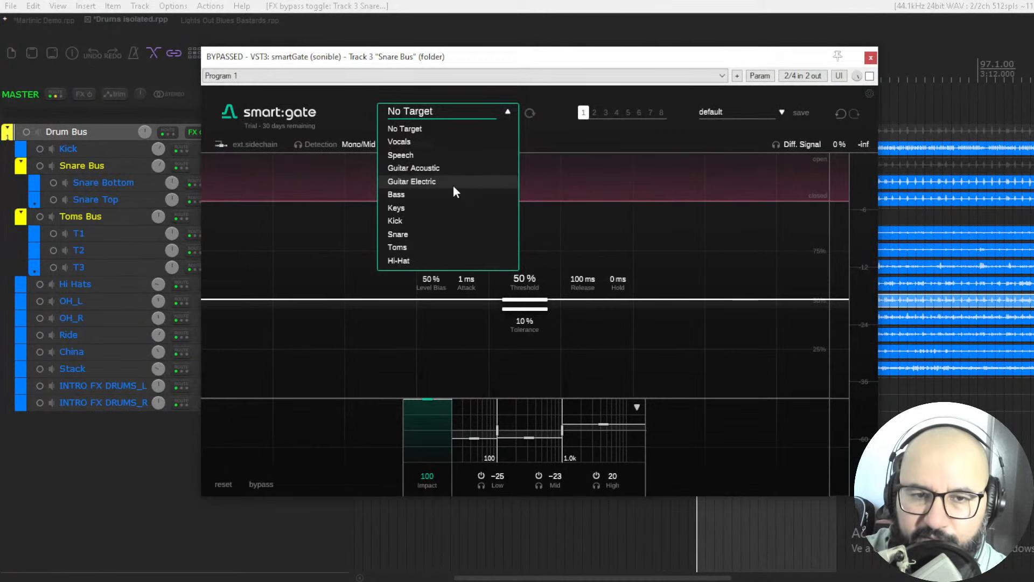
left_click(418, 234)
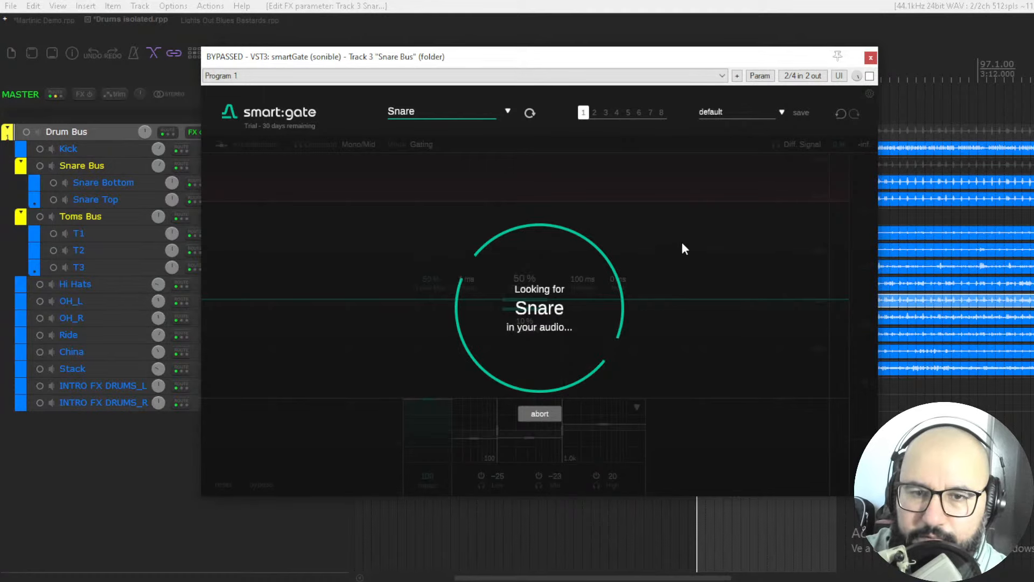
left_click(870, 76)
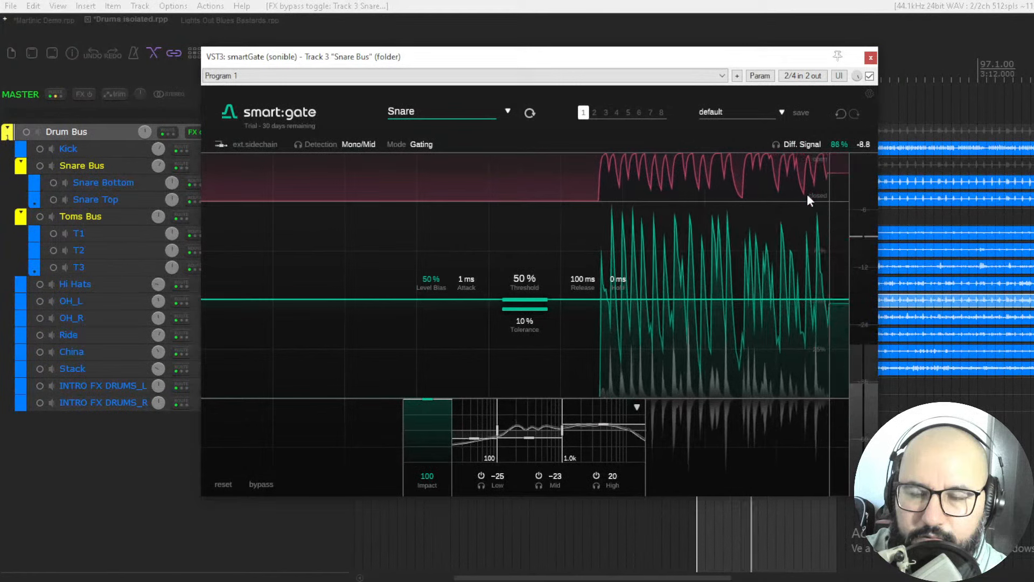
Step: Set the snare gate's threshold to 56 %, attack to 97 ms and release to 413 ms, and compare the result with bypass
mouse_move(538, 299)
left_mouse_down()
mouse_move(540, 277)
mouse_move(538, 289)
left_mouse_up()
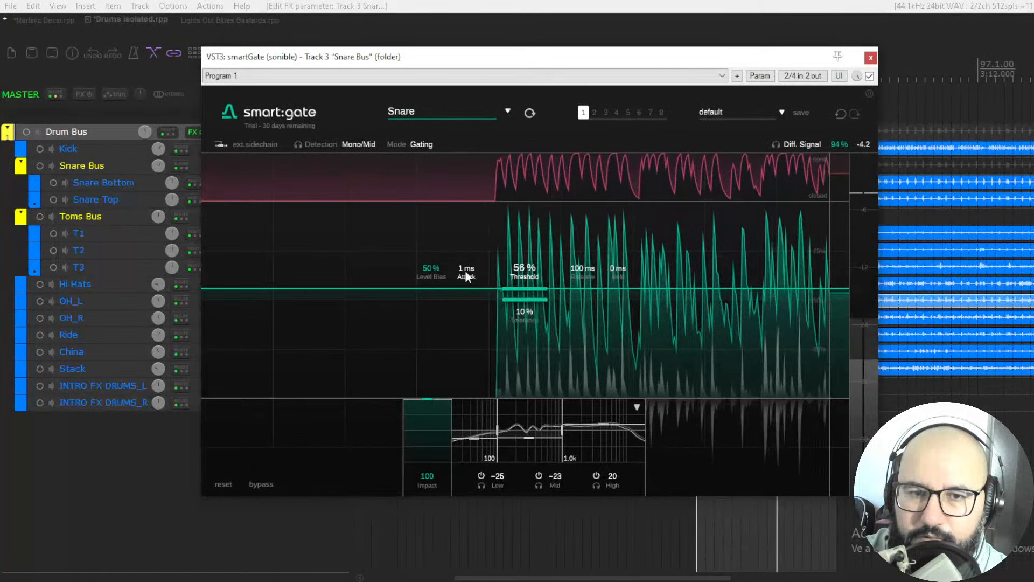
left_click_drag(464, 270, 464, 213)
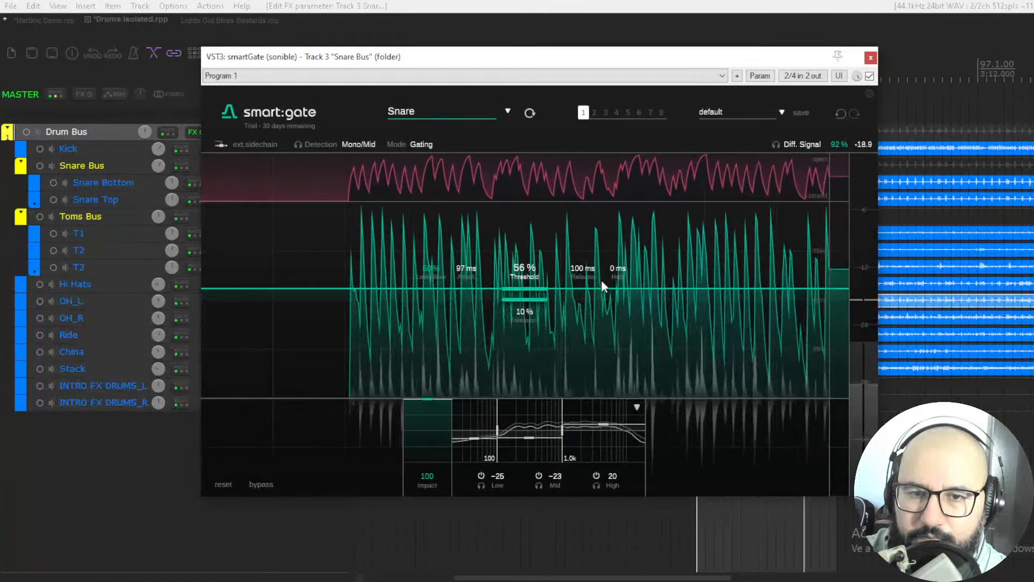
left_click_drag(582, 274, 586, 247)
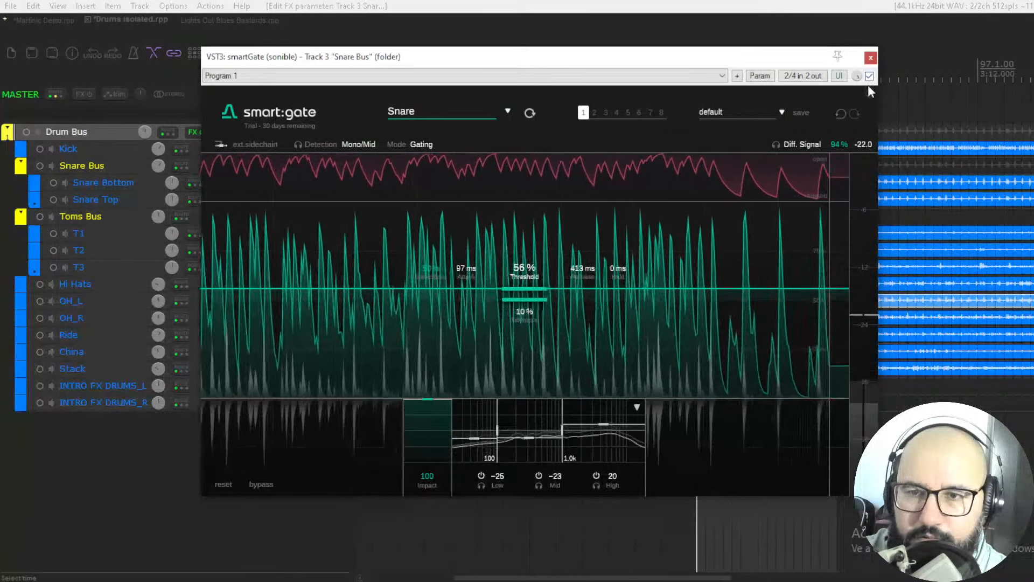
left_click(870, 77)
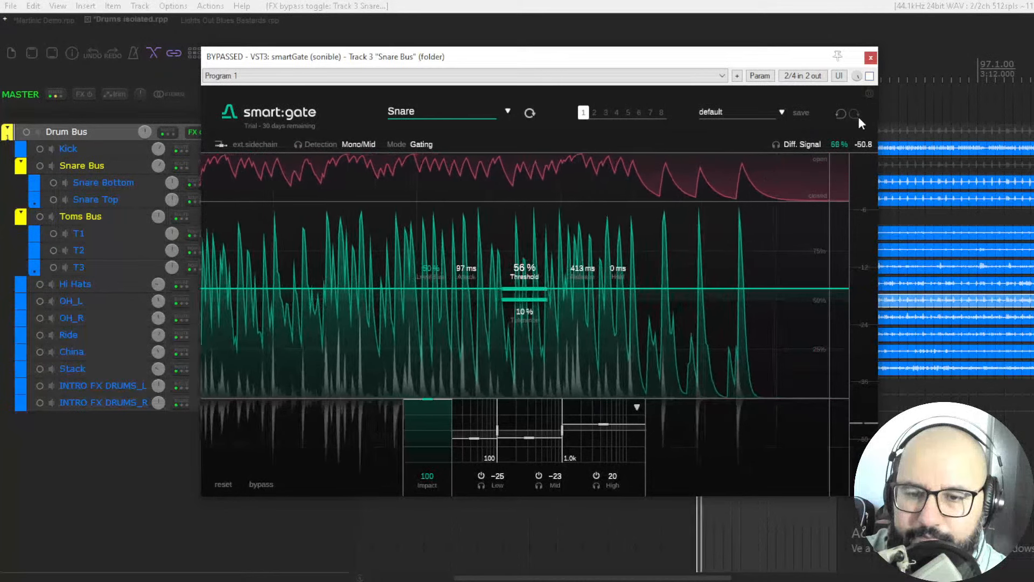
left_click(870, 77)
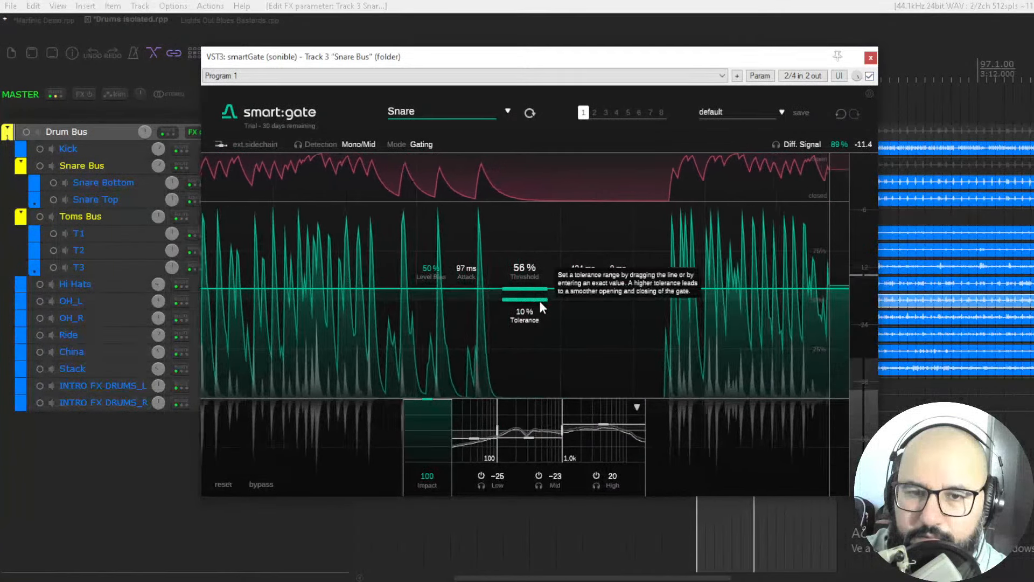
Step: Set the snare gate's tolerance to 17 % and its impact bands to Low -12, Mid 5 and High 3, and close the plugin window
mouse_move(539, 300)
left_mouse_down()
mouse_move(534, 368)
mouse_move(535, 309)
left_mouse_up()
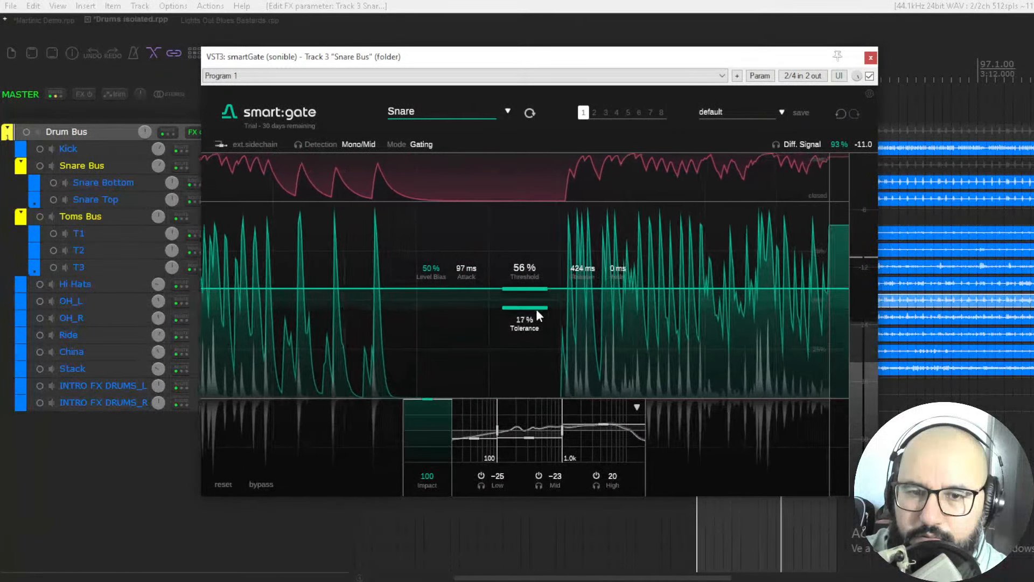
mouse_move(475, 437)
left_mouse_down()
mouse_move(474, 419)
mouse_move(471, 449)
left_mouse_up()
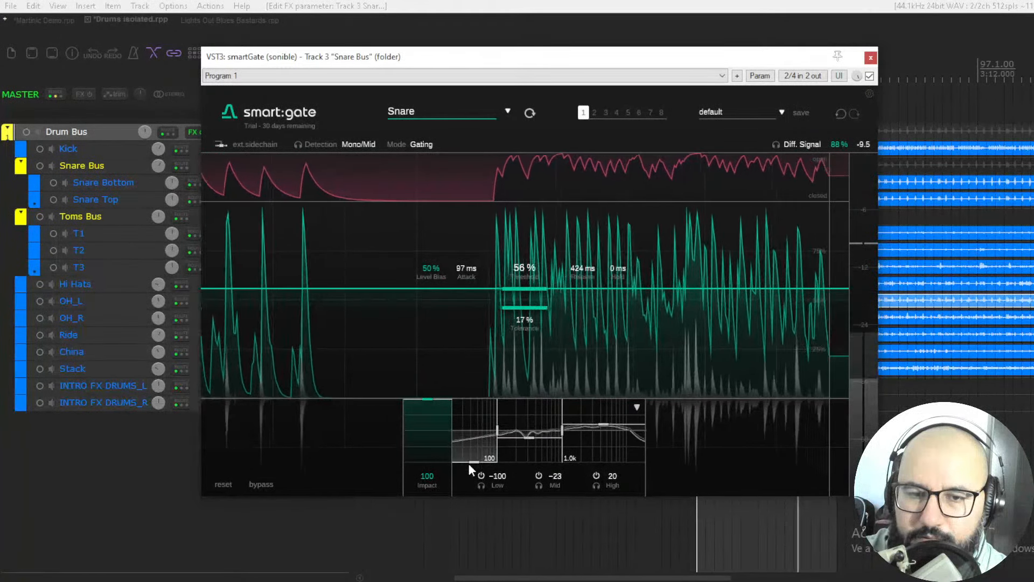
left_click_drag(468, 463, 530, 429)
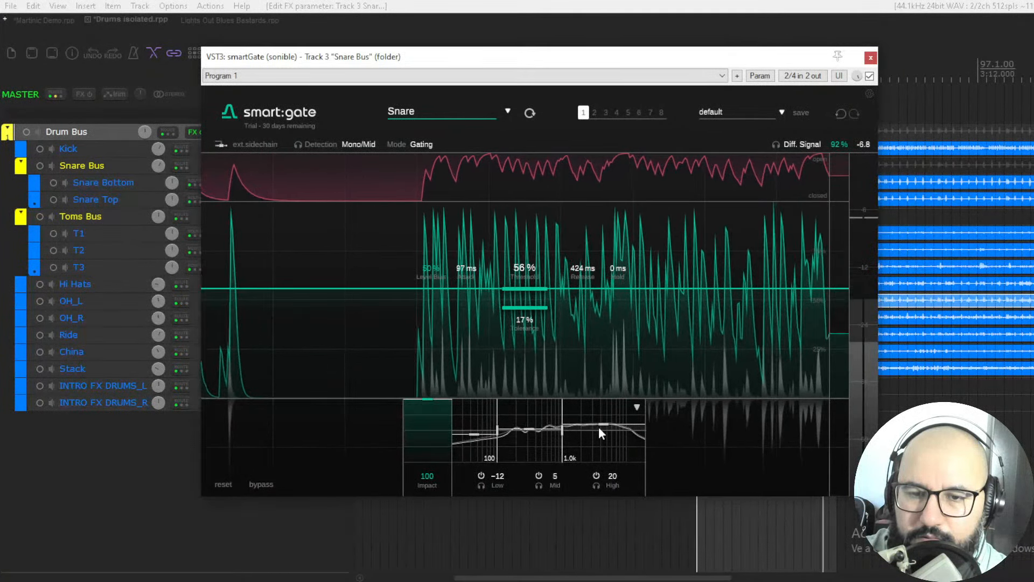
left_click_drag(599, 426, 600, 430)
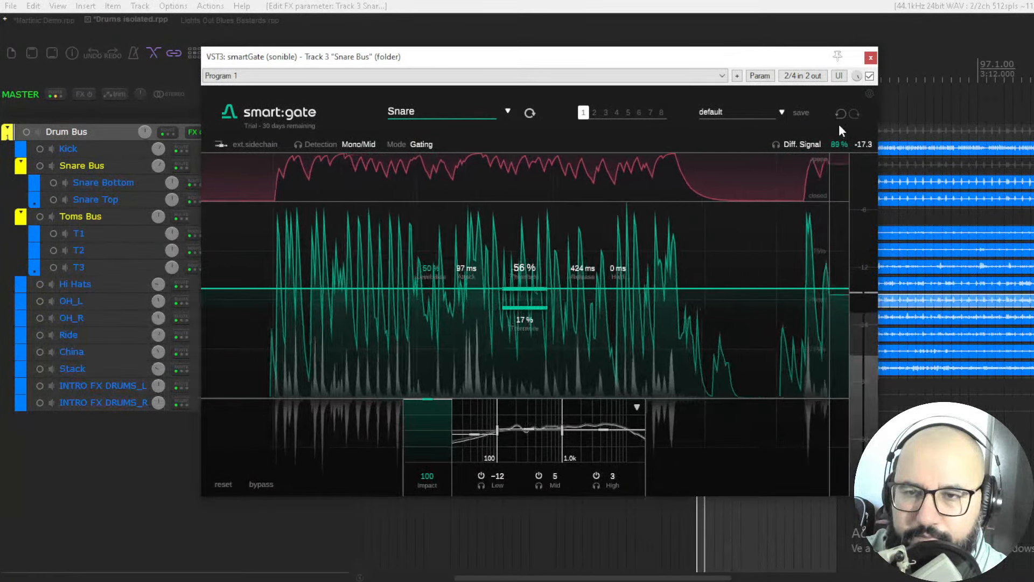
left_click(871, 58)
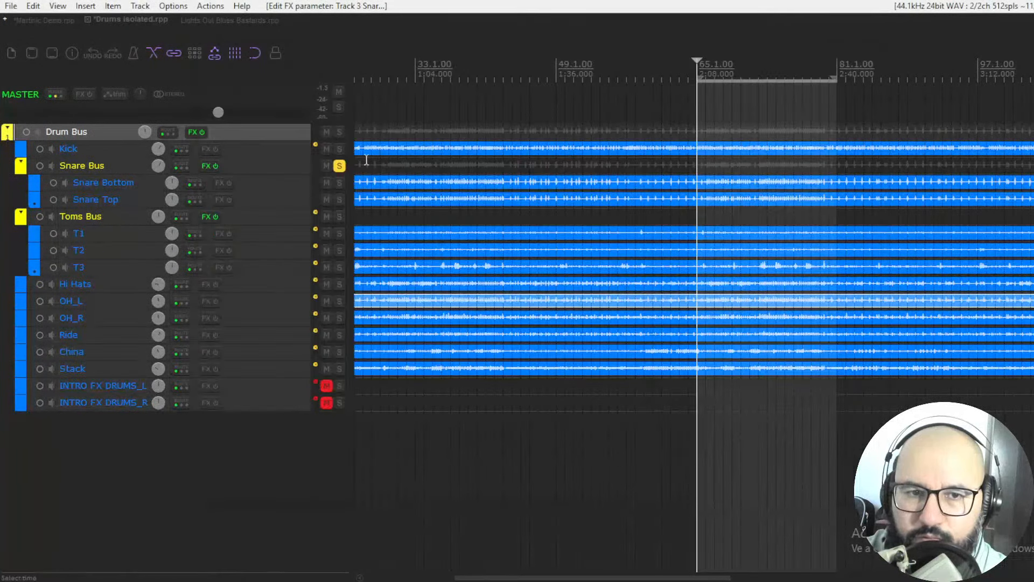
Step: Switch the solo from the Snare Bus to the Toms Bus and audition the ungated toms, placing the cursor inside the time selection
left_click(339, 166)
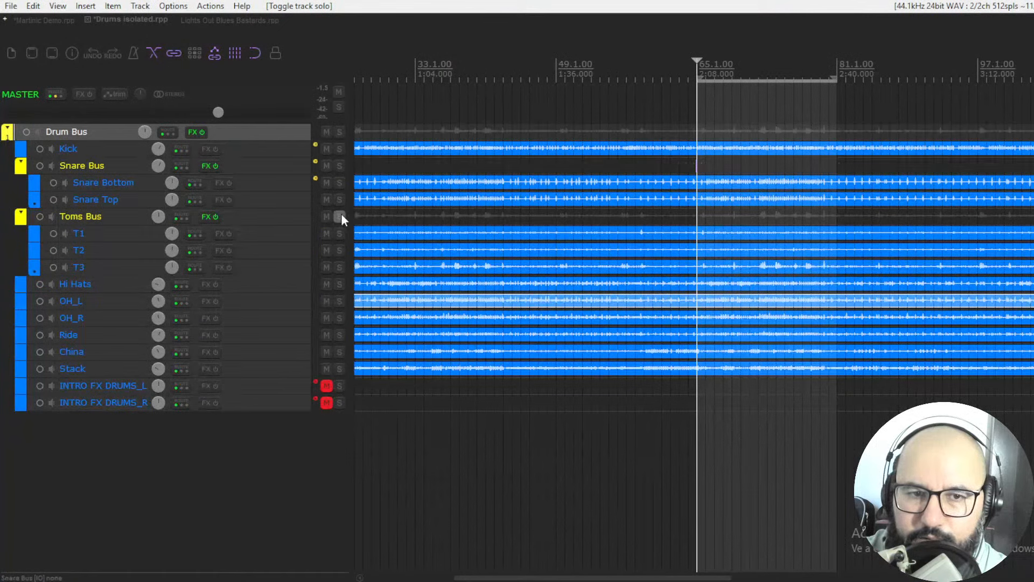
left_click(339, 216)
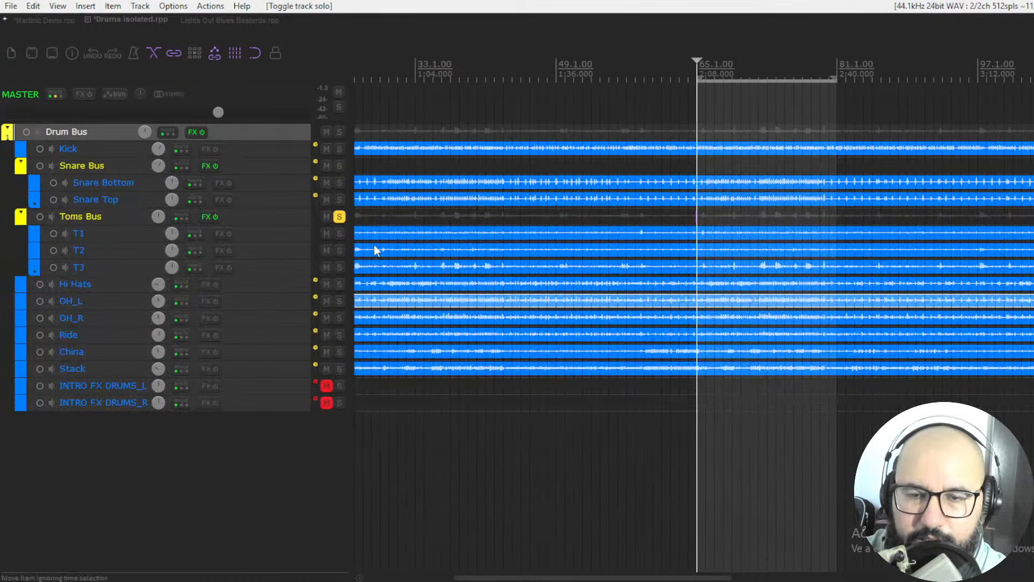
key("space")
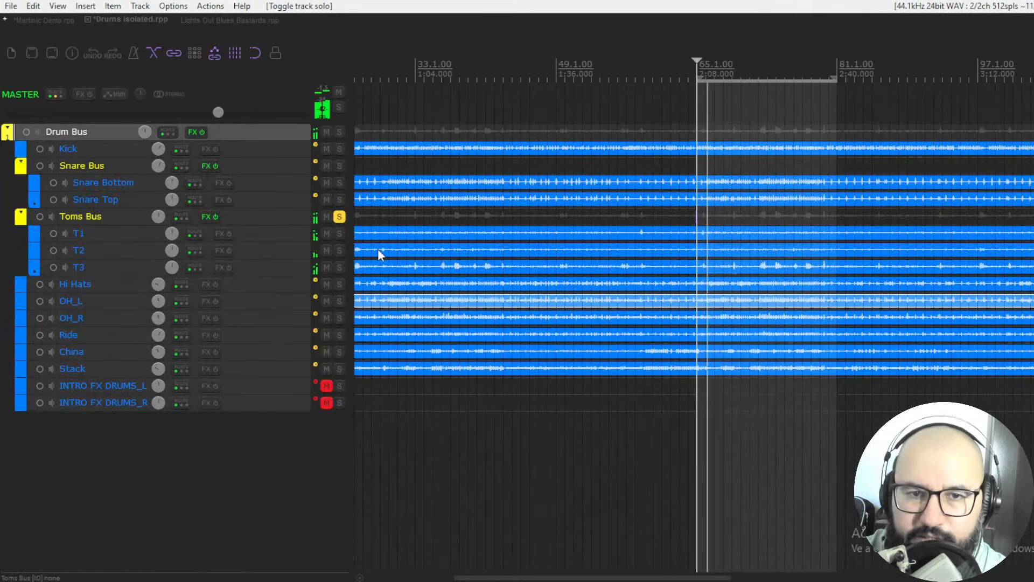
key("space")
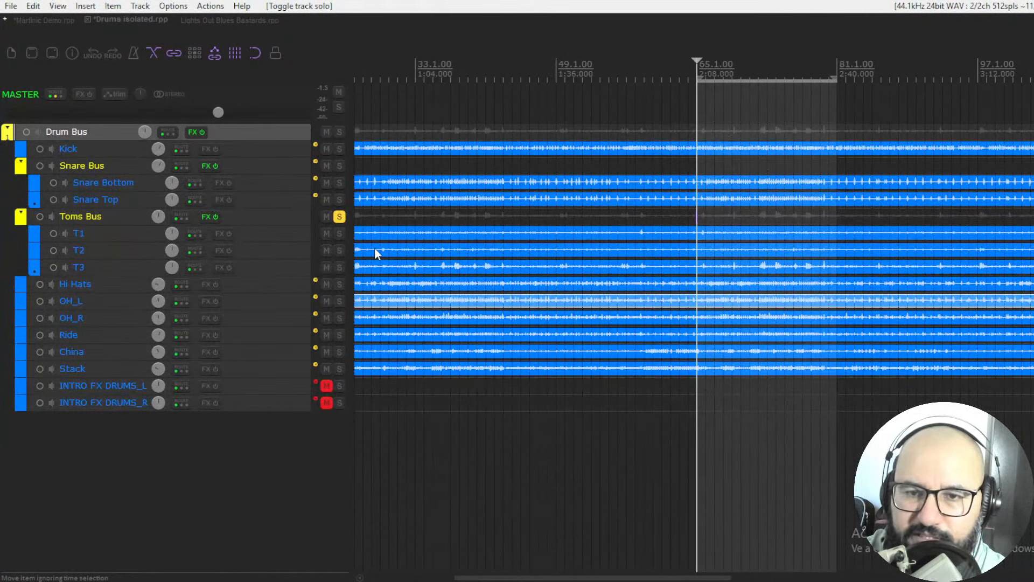
key("space")
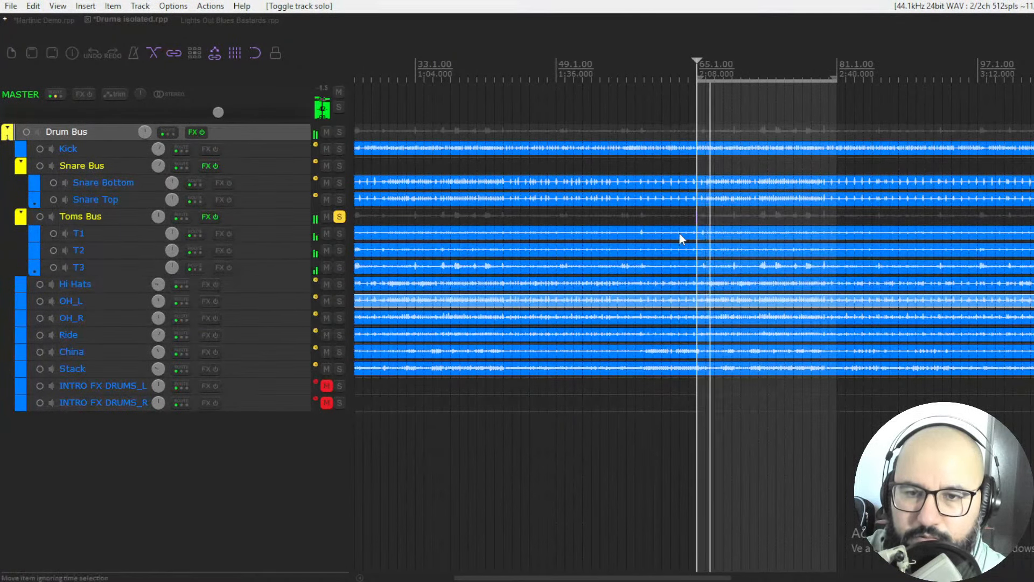
left_click(750, 78)
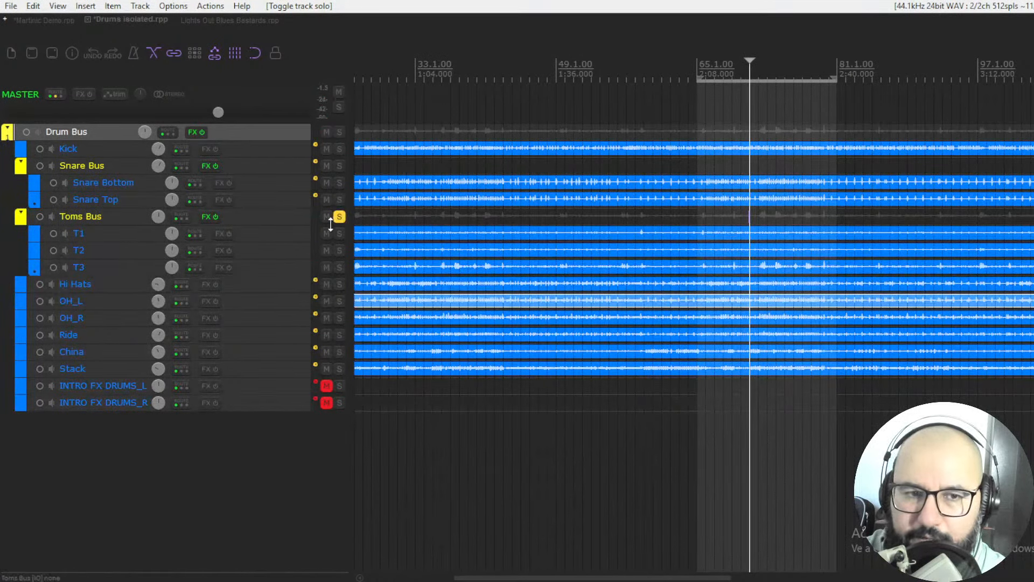
Step: Open smart:gate on the Toms Bus, set its source target to Toms and enable the plugin
right_click(208, 217)
left_click(238, 231)
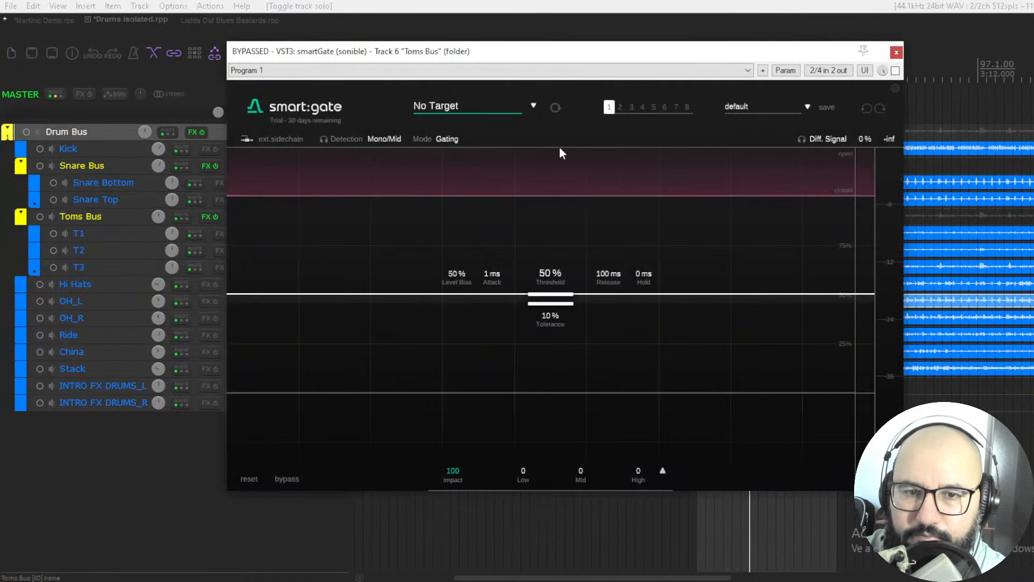
left_click(489, 107)
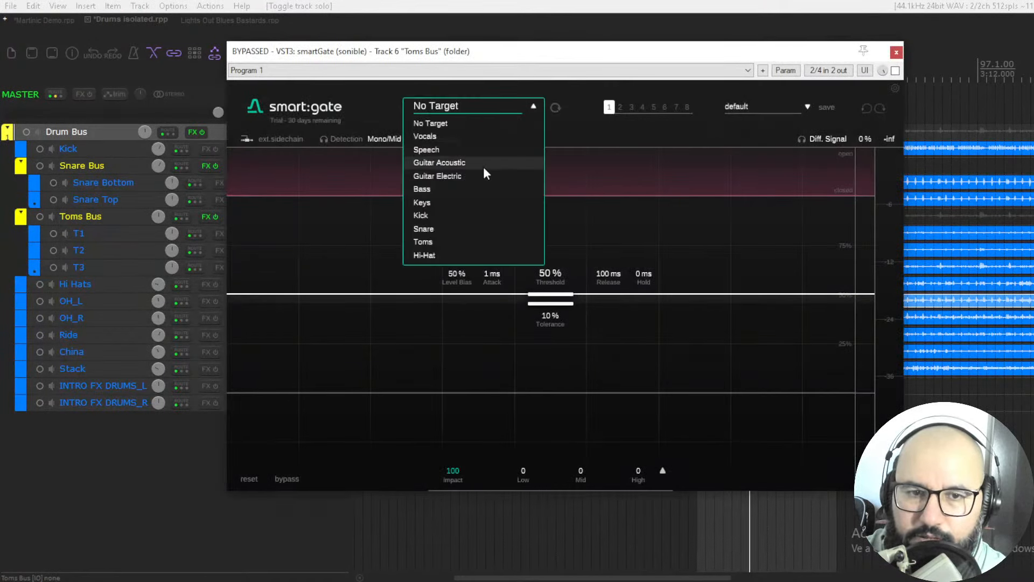
left_click(428, 240)
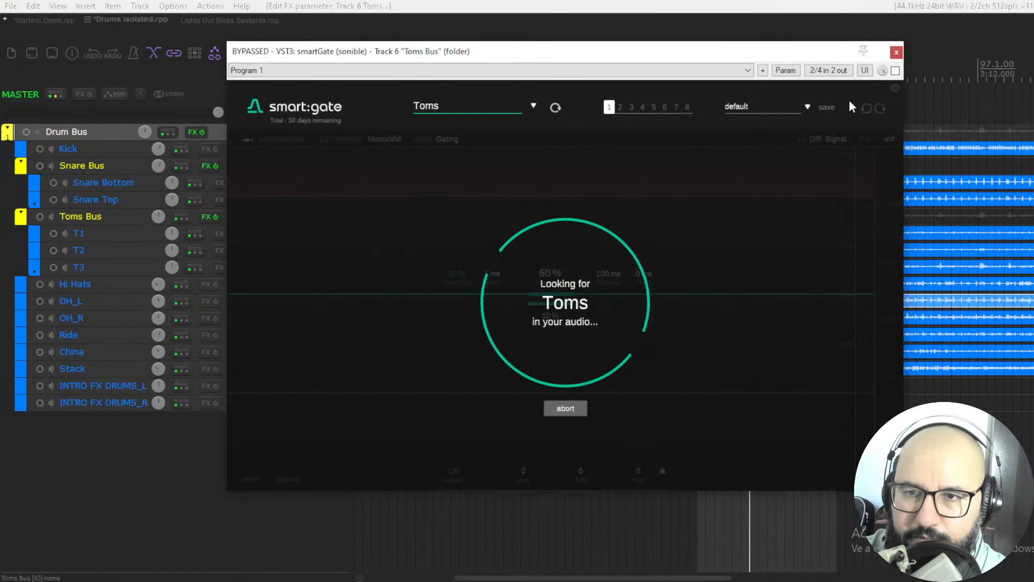
left_click(895, 70)
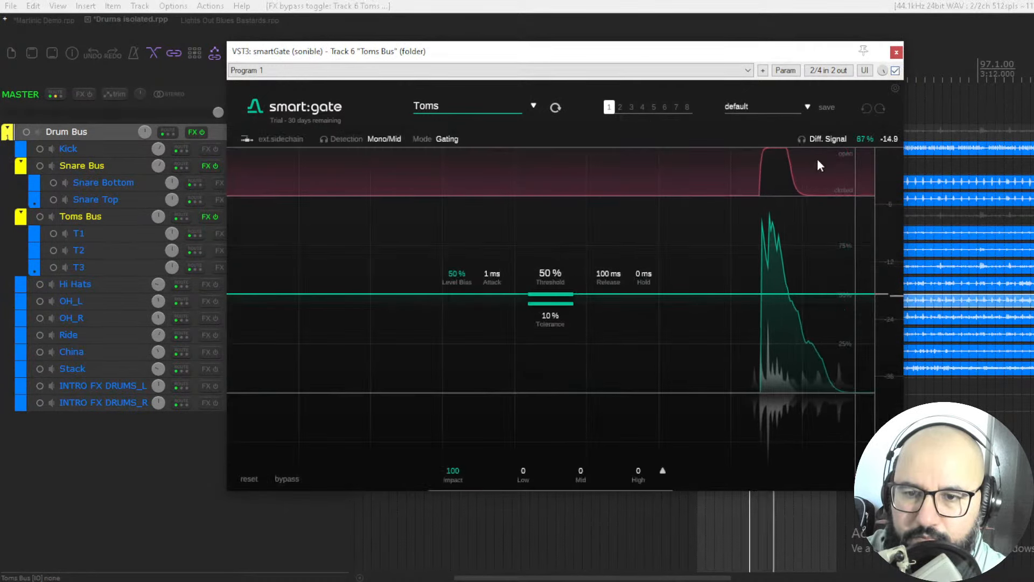
Step: Uncover the arrangement beside the plugin window and audition the gated toms from the selection start and the T3 hits
left_click_drag(752, 52, 507, 63)
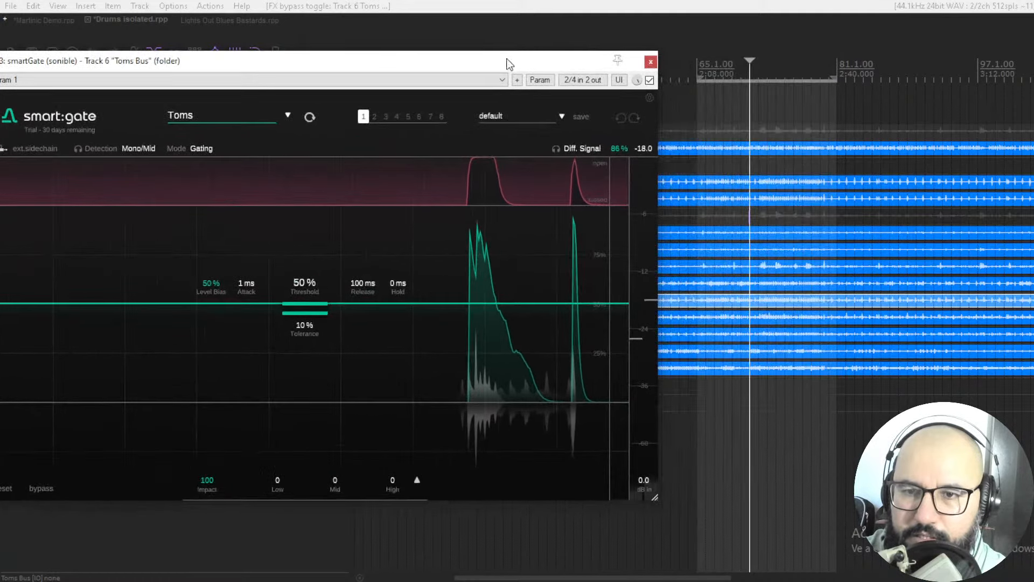
left_click(698, 267)
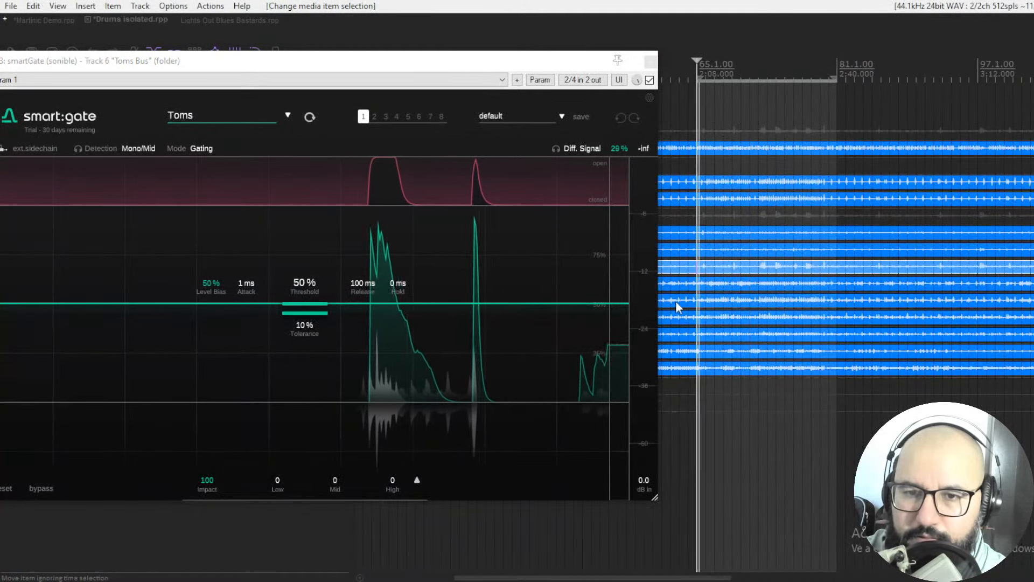
key("space")
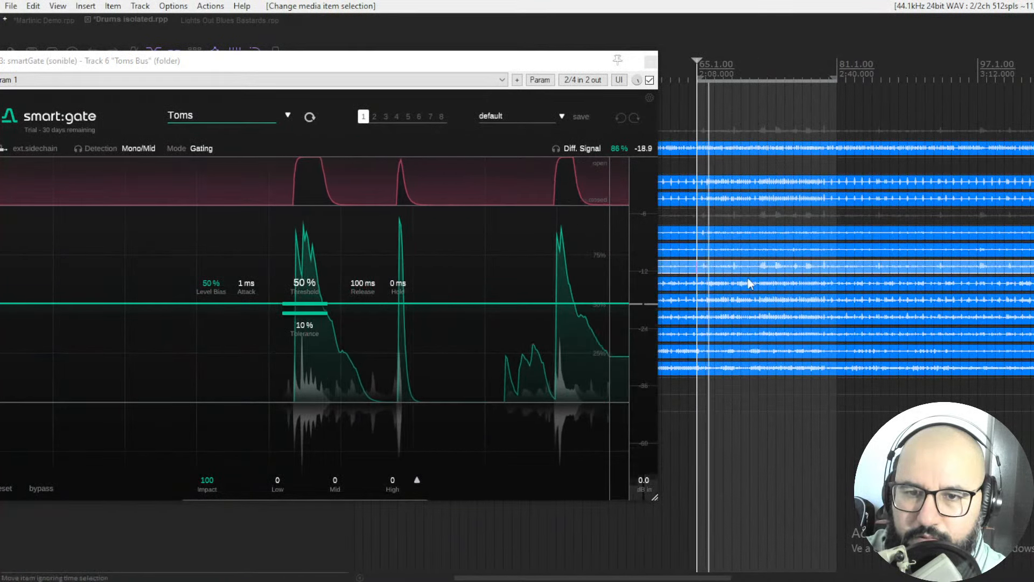
left_click(758, 268)
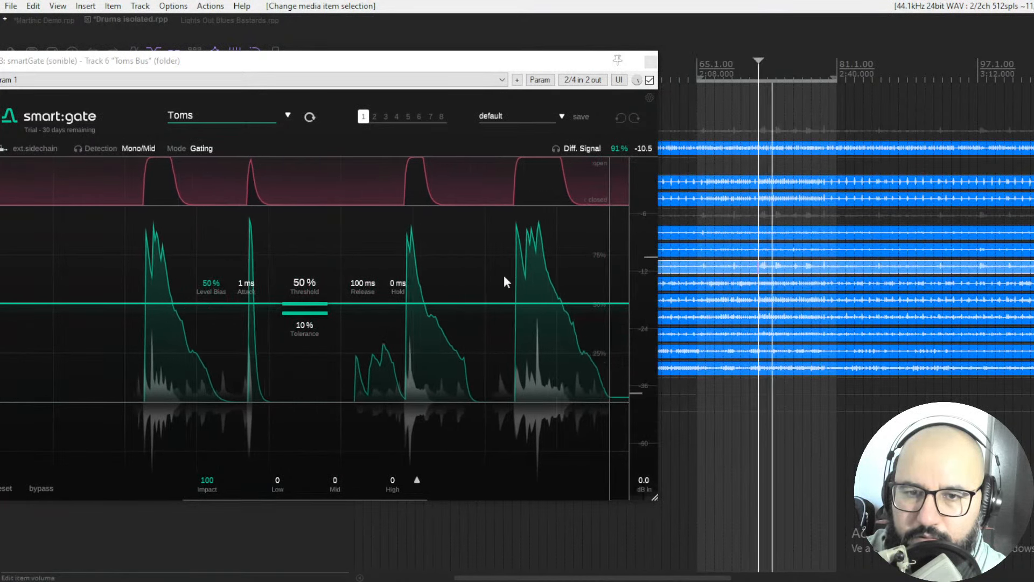
Step: Restart playback at the T3 hits and set the toms gate's threshold to 58 % and attack to 6 ms
key("space")
key("space")
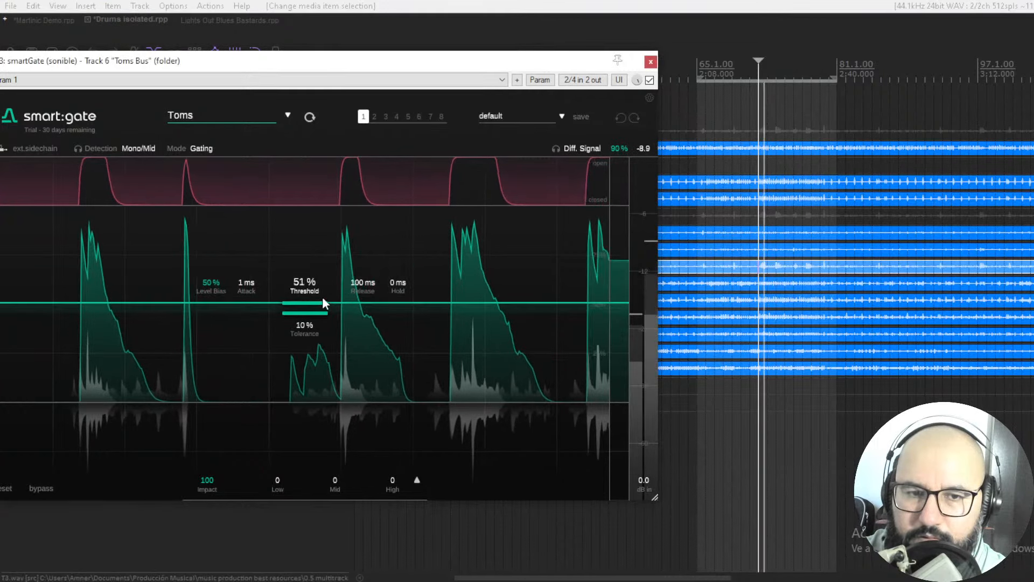
left_click_drag(323, 308, 323, 293)
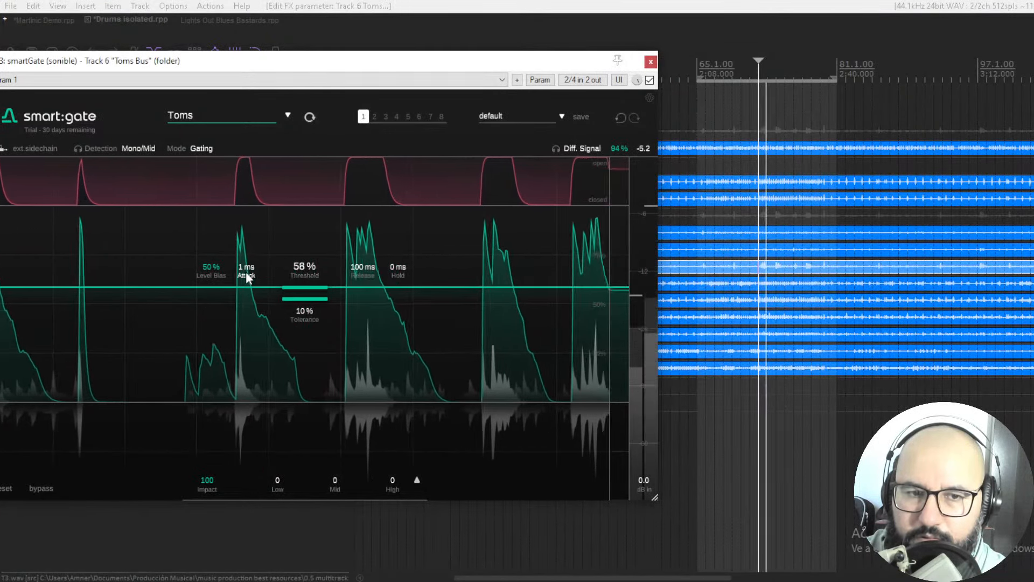
left_click_drag(246, 271, 247, 251)
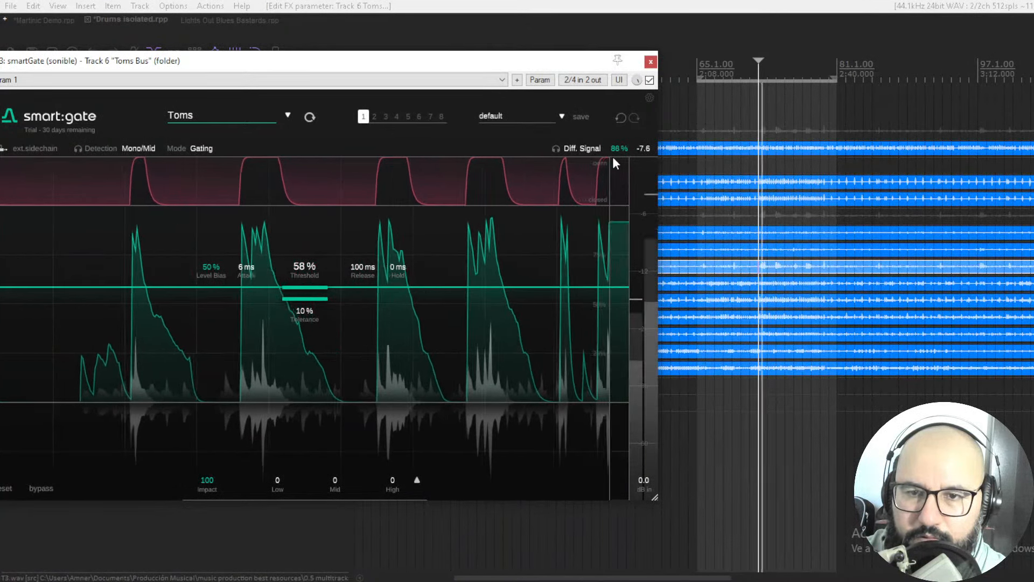
Step: Replay the toms from the start of the time selection and compare them with smart:gate bypassed and enabled
left_click(699, 108)
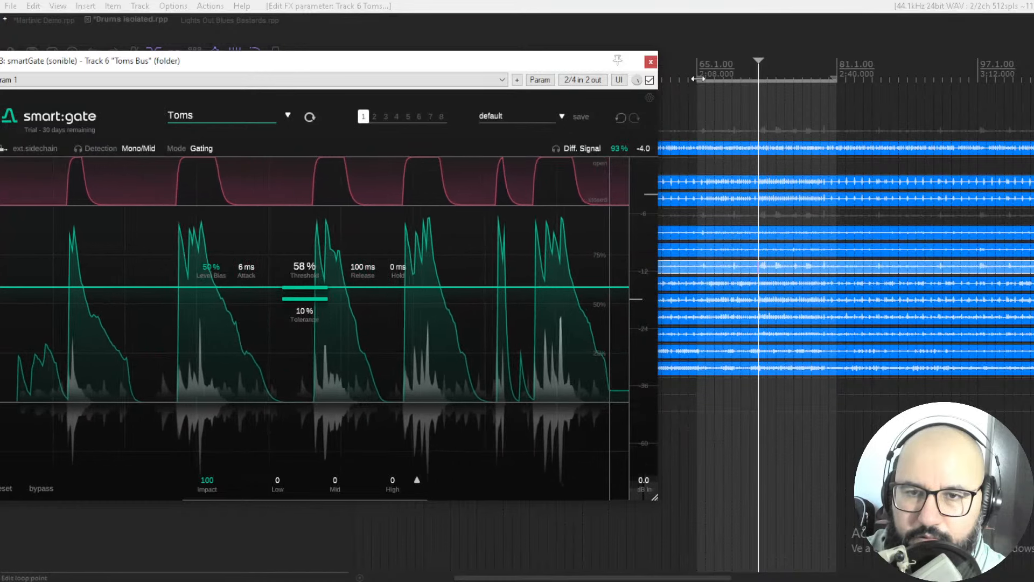
left_click(649, 80)
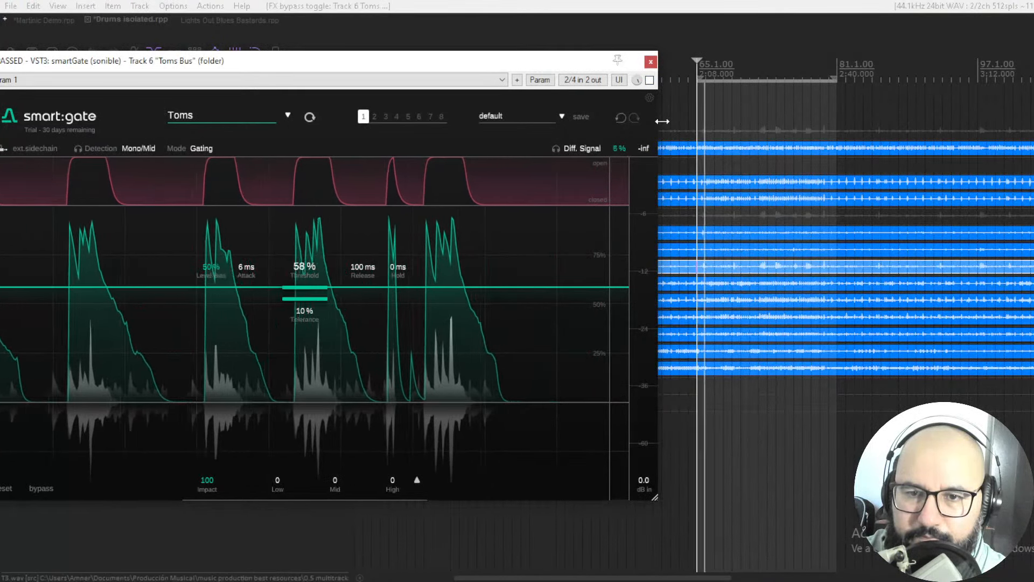
left_click(650, 80)
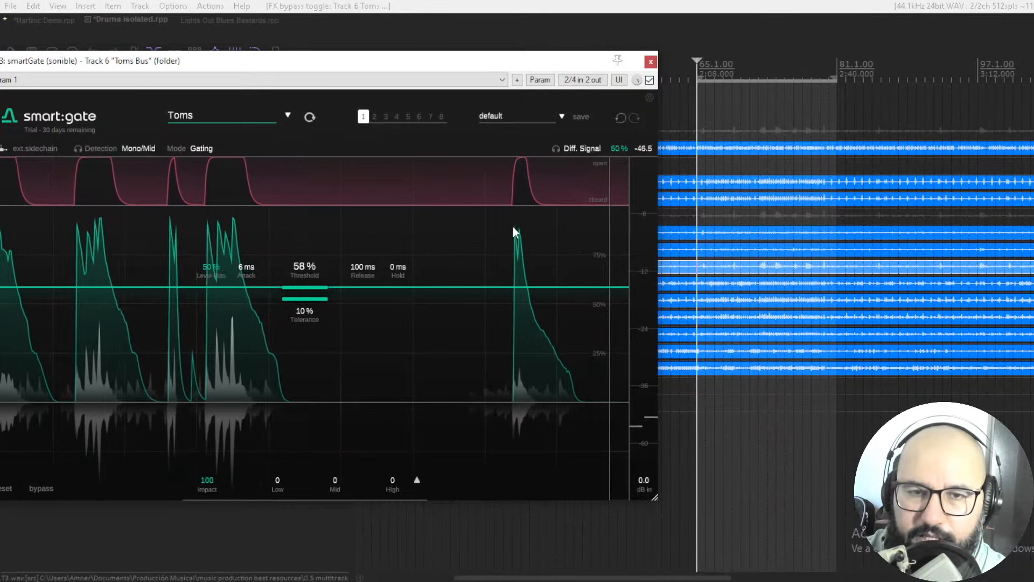
Step: Set the toms gate's release to 300 ms and close the plugin window
left_click_drag(408, 68, 513, 60)
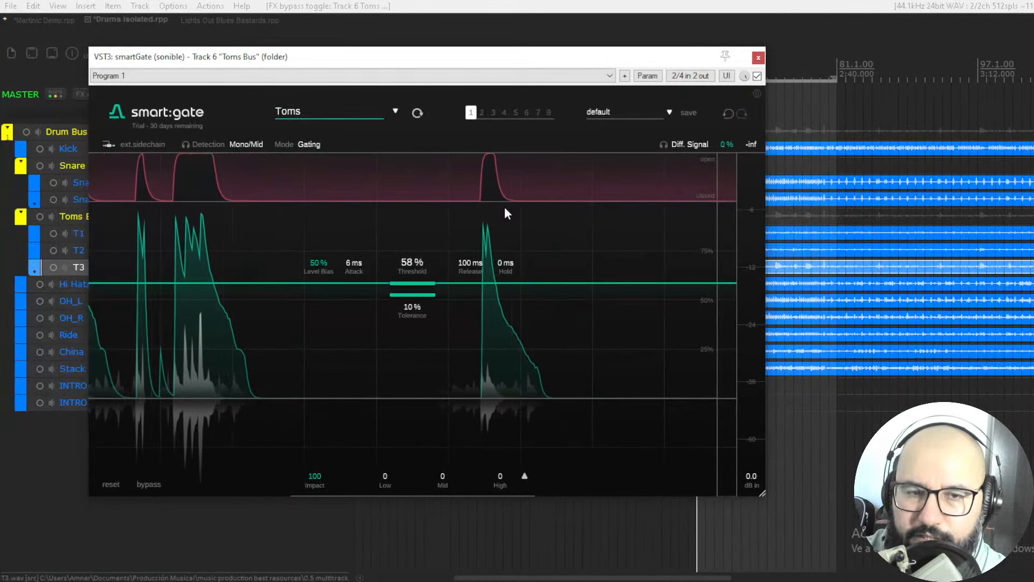
left_click_drag(475, 265, 478, 247)
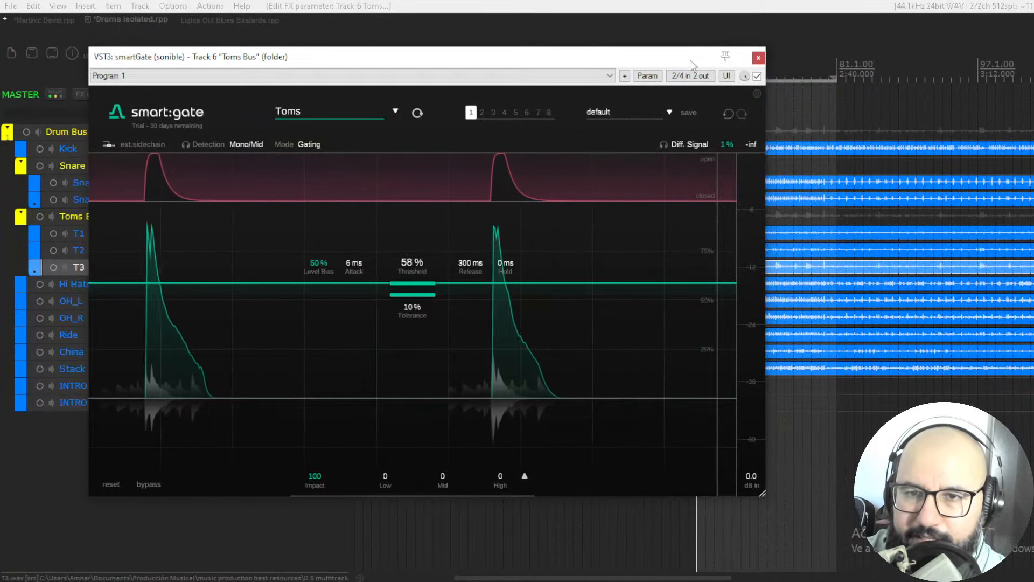
left_click_drag(690, 58, 741, 60)
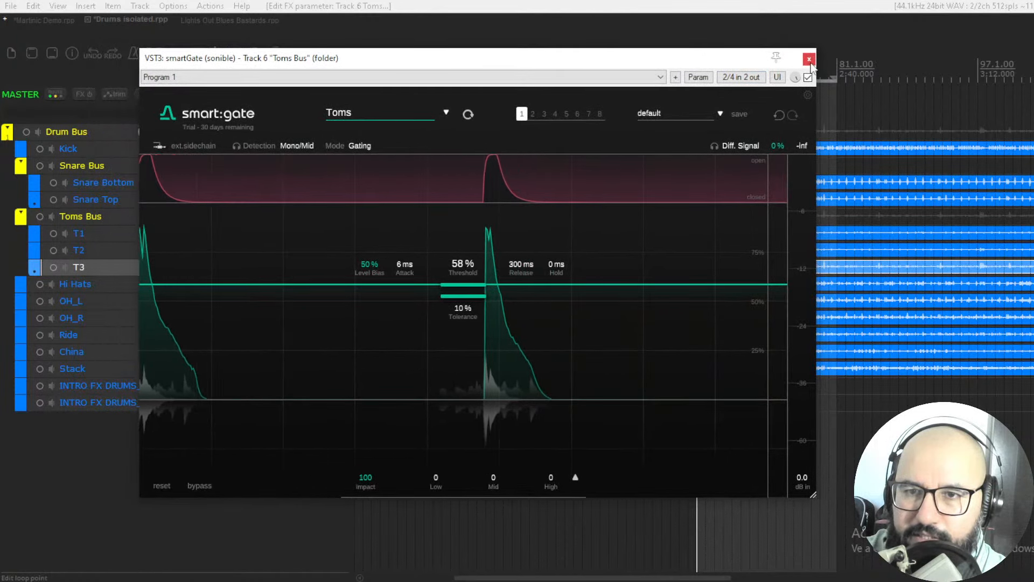
left_click(809, 59)
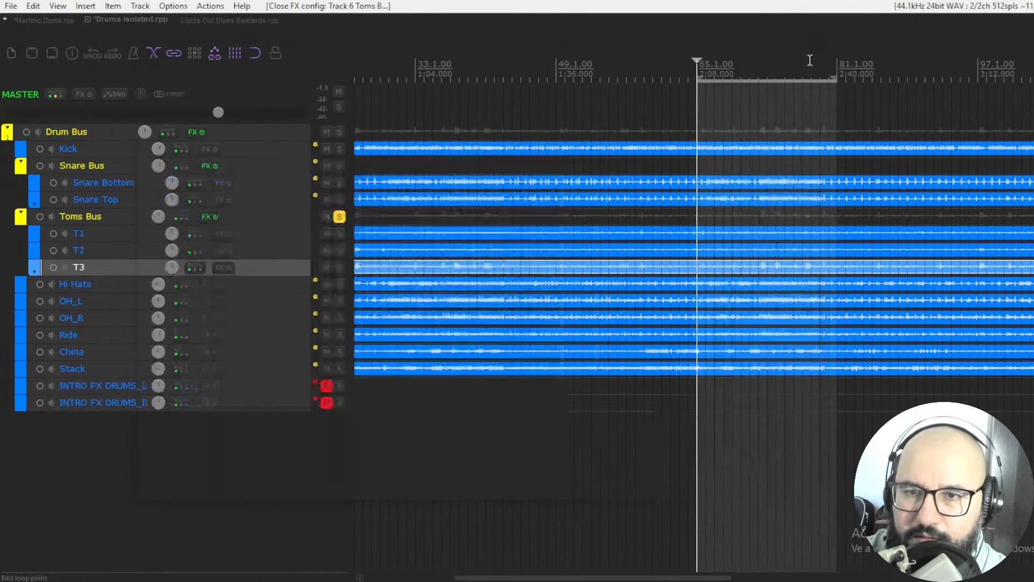
Step: Unsolo the Toms Bus and audition the full kit with the Toms Bus and Snare Bus effects bypassed and re-enabled
left_click(344, 218)
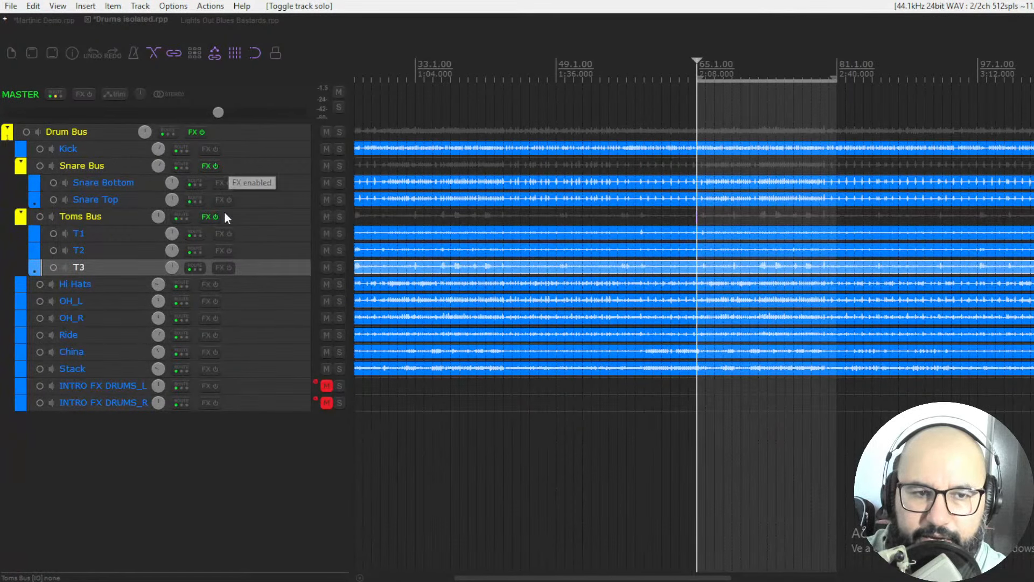
key("space")
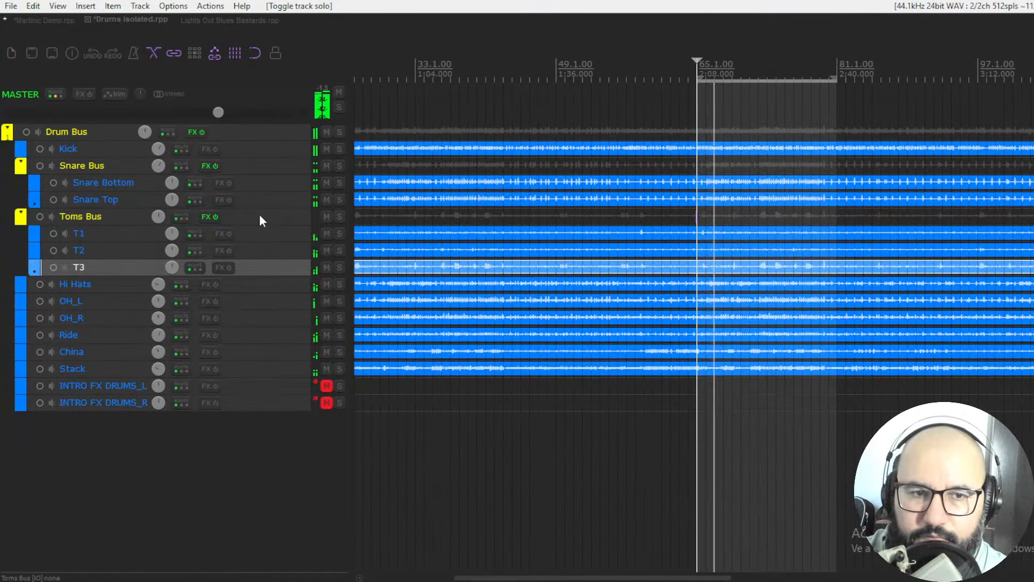
left_click(217, 218)
left_click(217, 166)
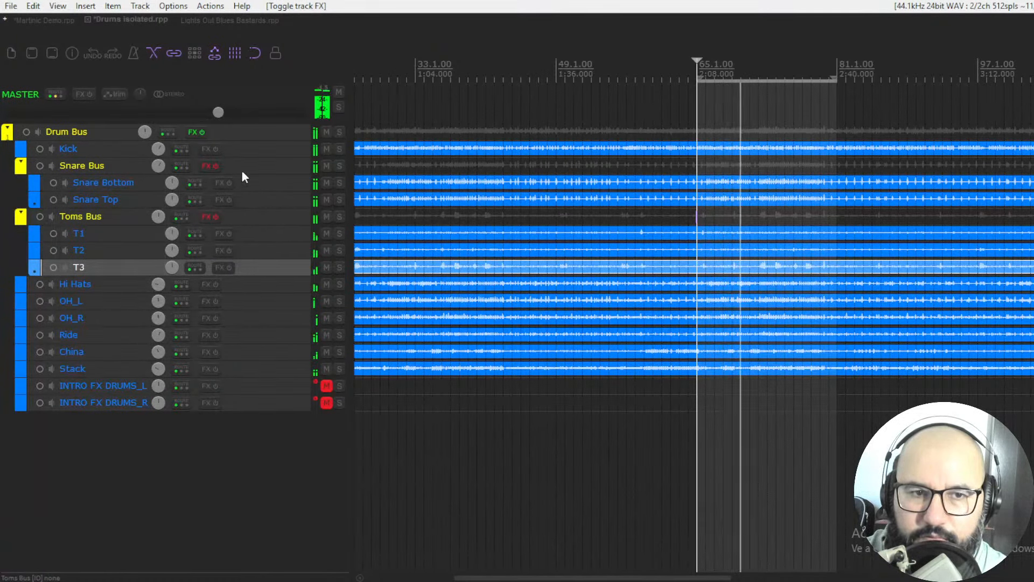
left_click(218, 166)
left_click(216, 217)
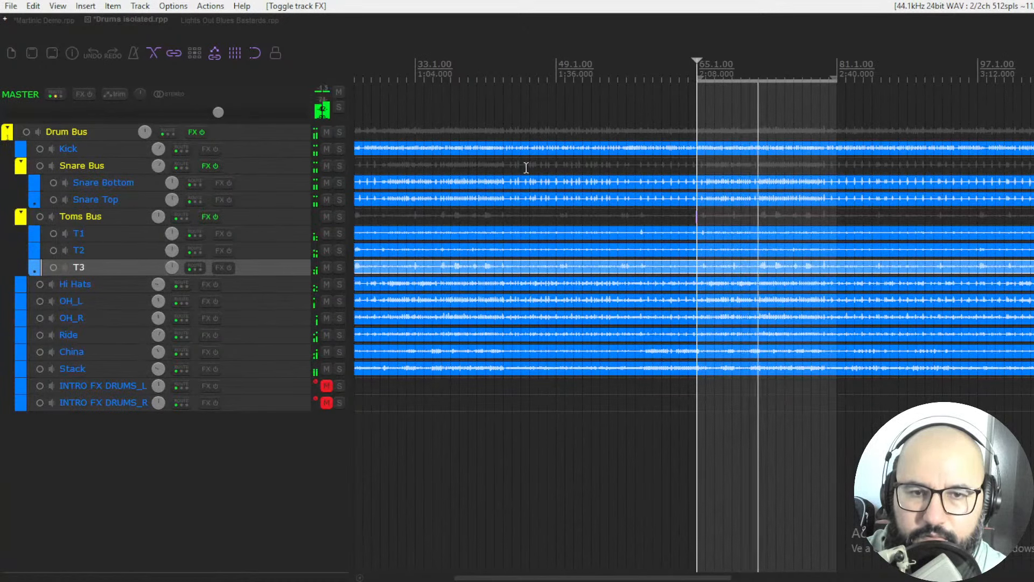
Step: Bypass both the toms and snare gates once more, re-enable them one by one while listening, and stop playback
left_click(216, 216)
left_click(216, 167)
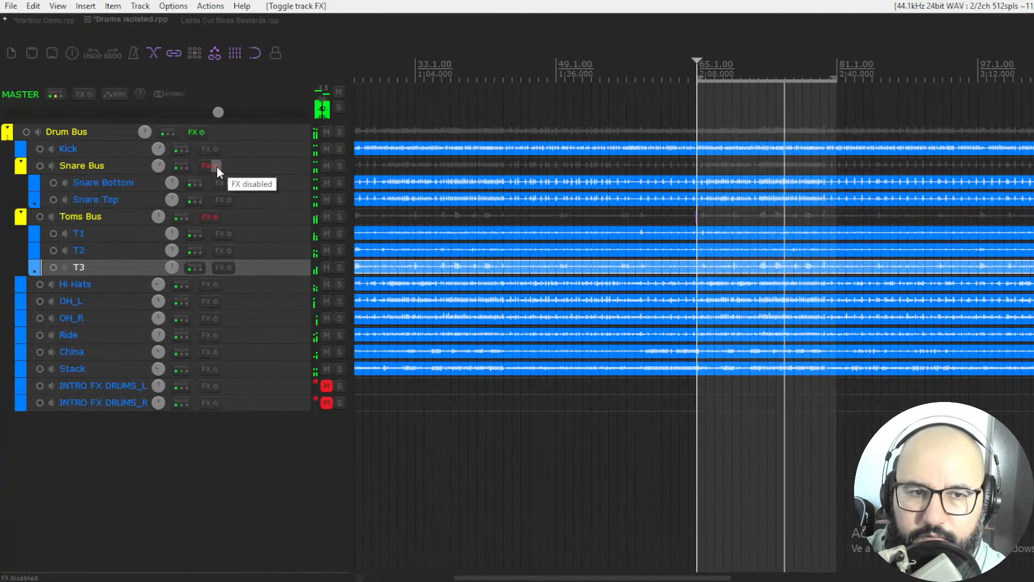
left_click(217, 166)
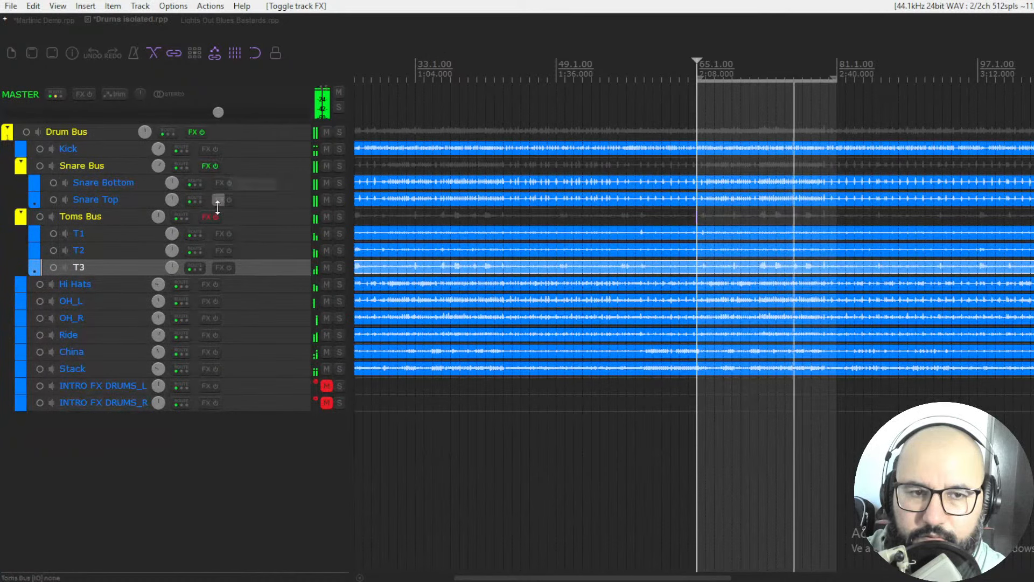
left_click(217, 215)
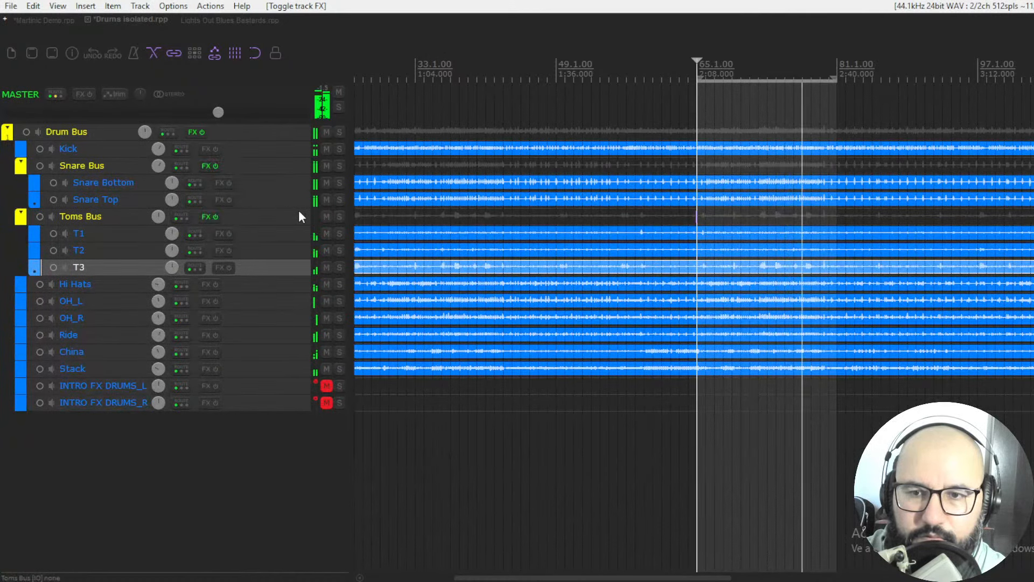
key("space")
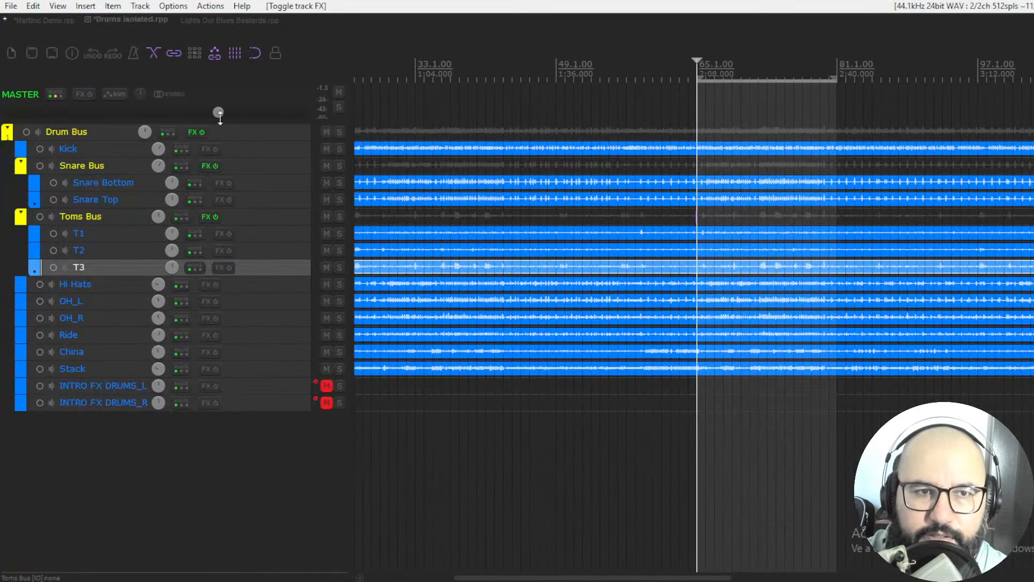
Step: Switch to the Lights Out Blues Bastards project and reposition the Drum Bus X-EQ 2 window to examine its spectrum analyser during playback
left_click(220, 21)
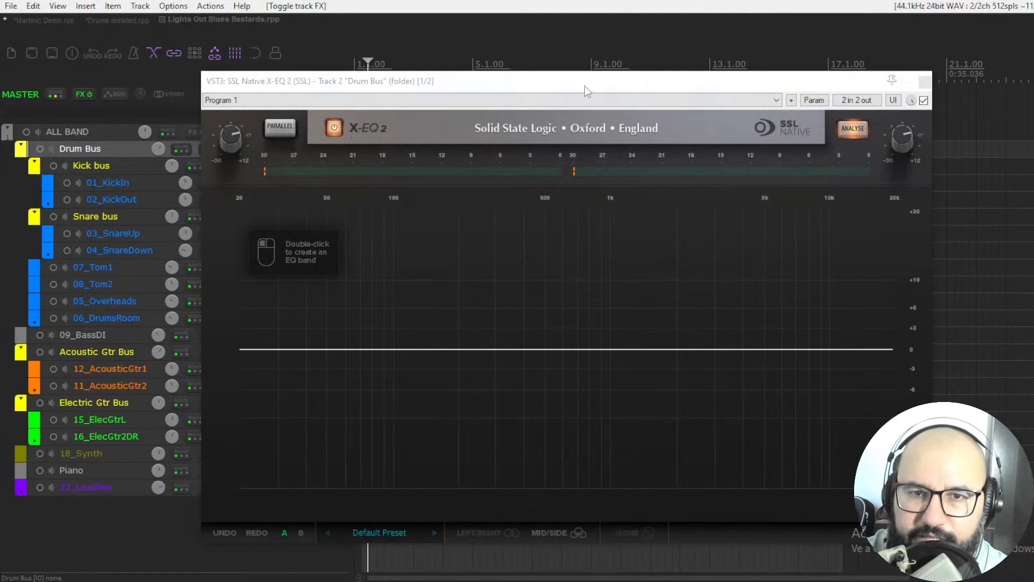
left_click_drag(584, 85, 597, 81)
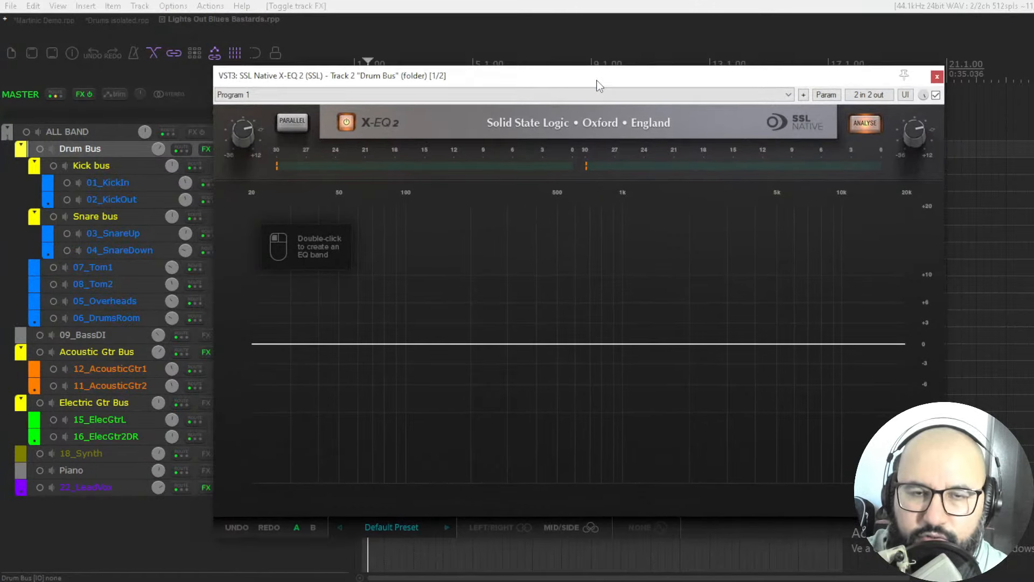
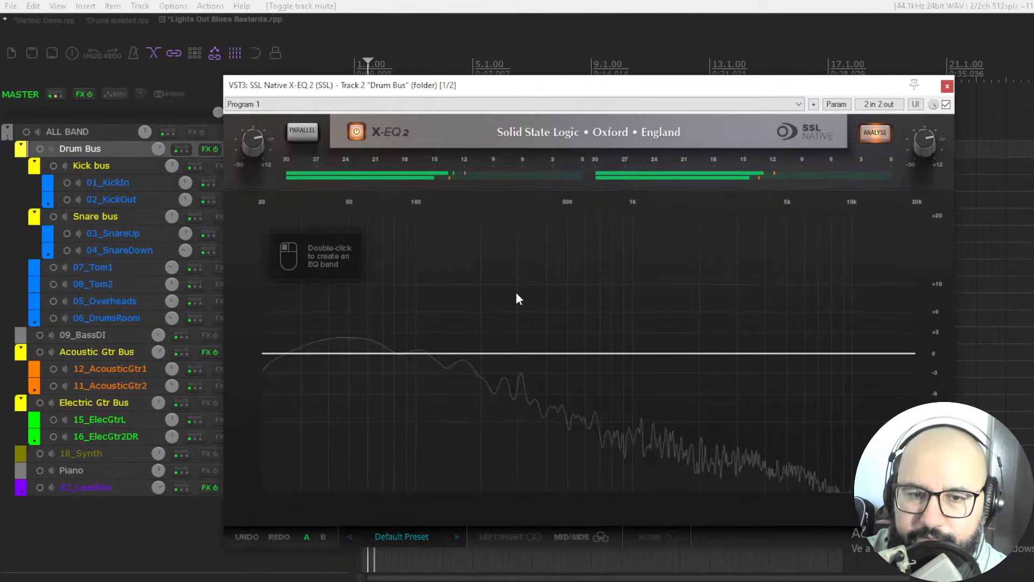
left_click(875, 134)
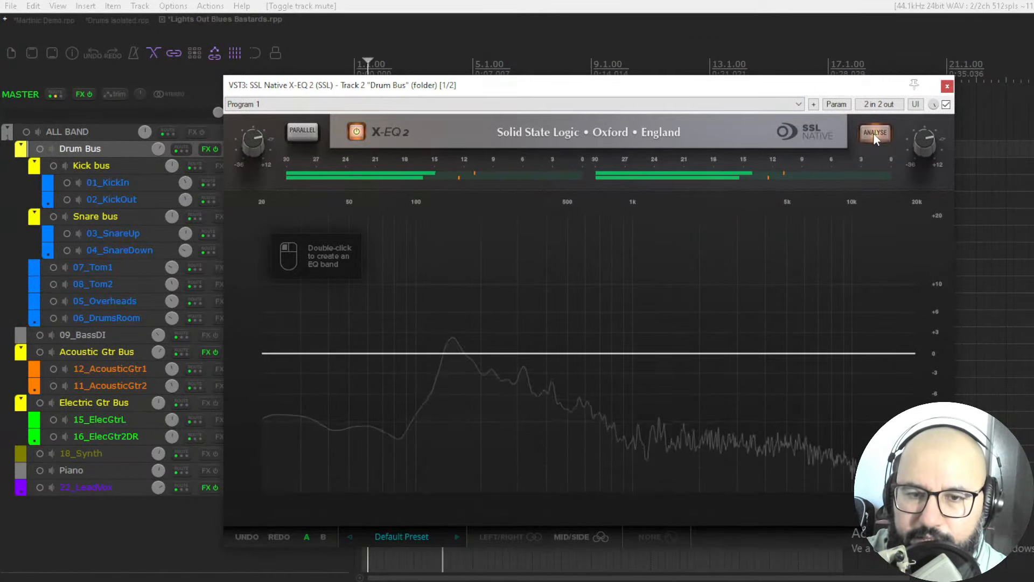
Step: Add a bell band to the Drum Bus EQ and shape it to about 914 Hz, 6.2 dB and Q 1.6
double_click(610, 351)
left_click_drag(609, 354, 612, 327)
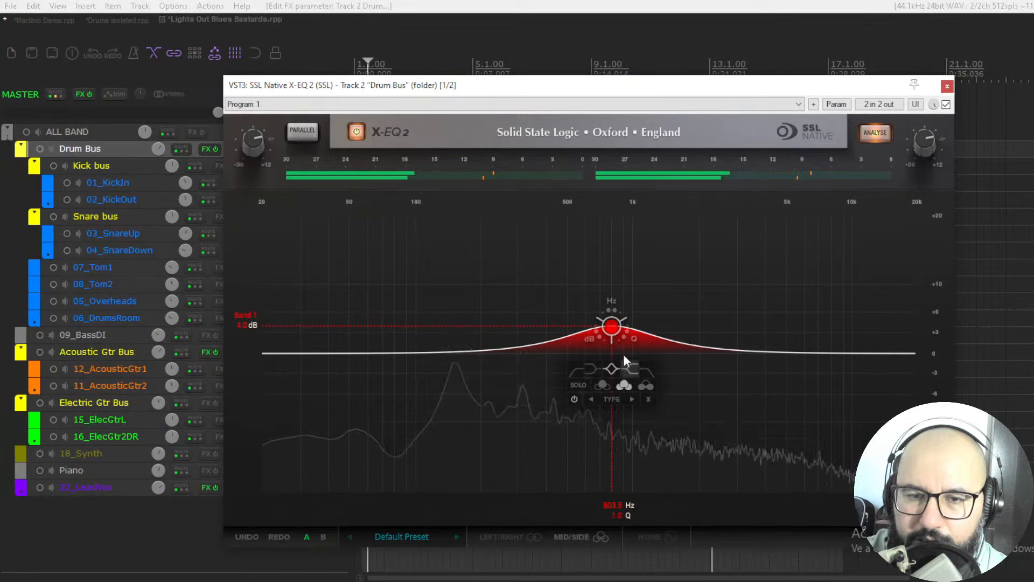
left_click_drag(616, 288, 629, 425)
mouse_move(622, 351)
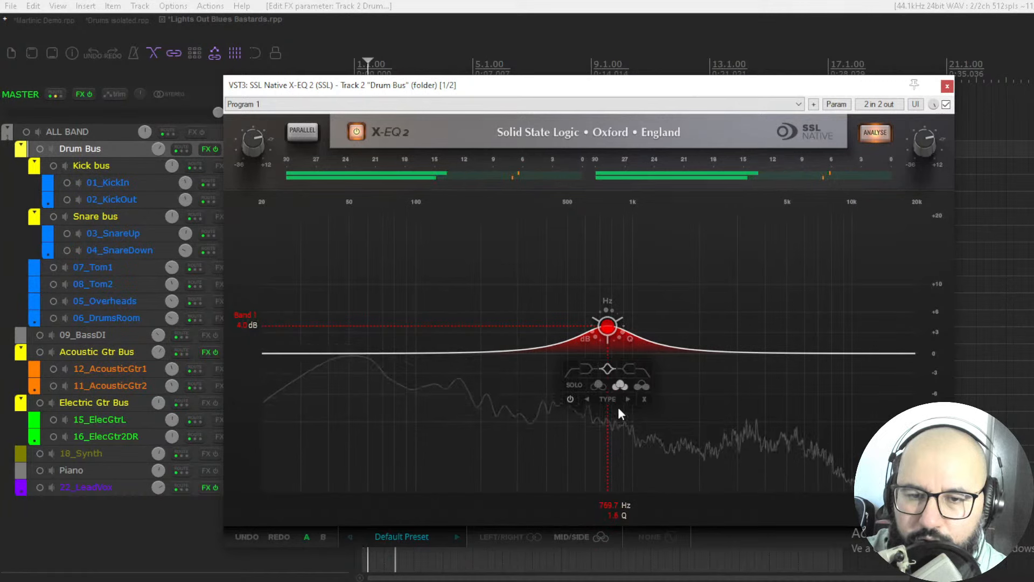
left_click_drag(589, 338, 621, 312)
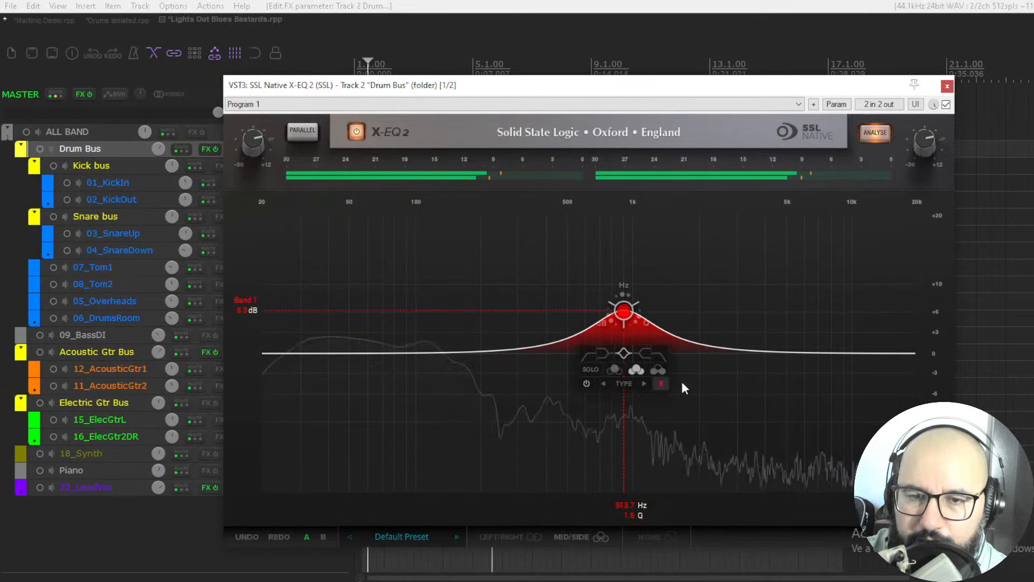
Step: Try the band as a low shelf and a high shelf at about 901 Hz and 5.5 dB, applied to the side signal only
left_click(606, 353)
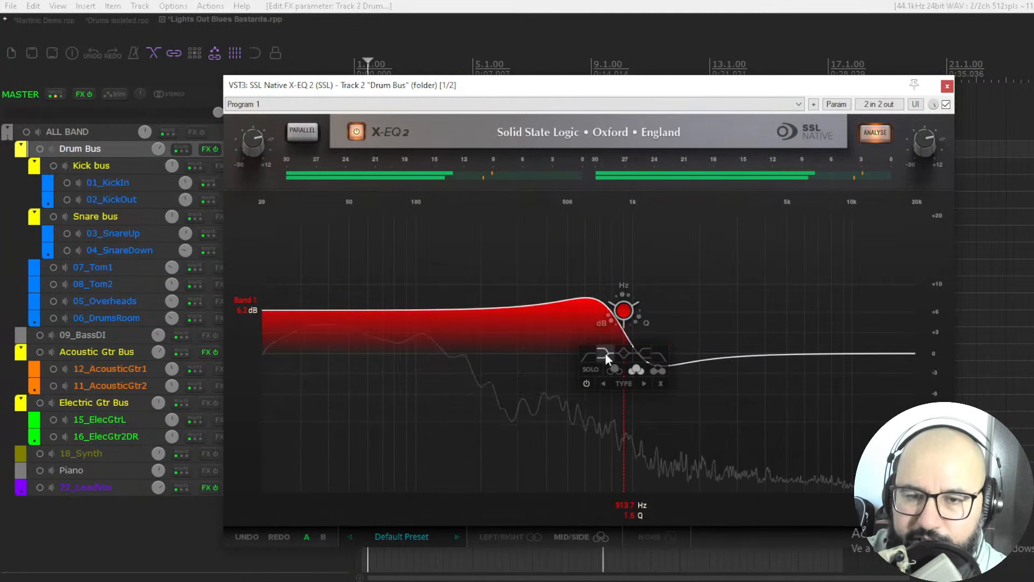
left_click(642, 353)
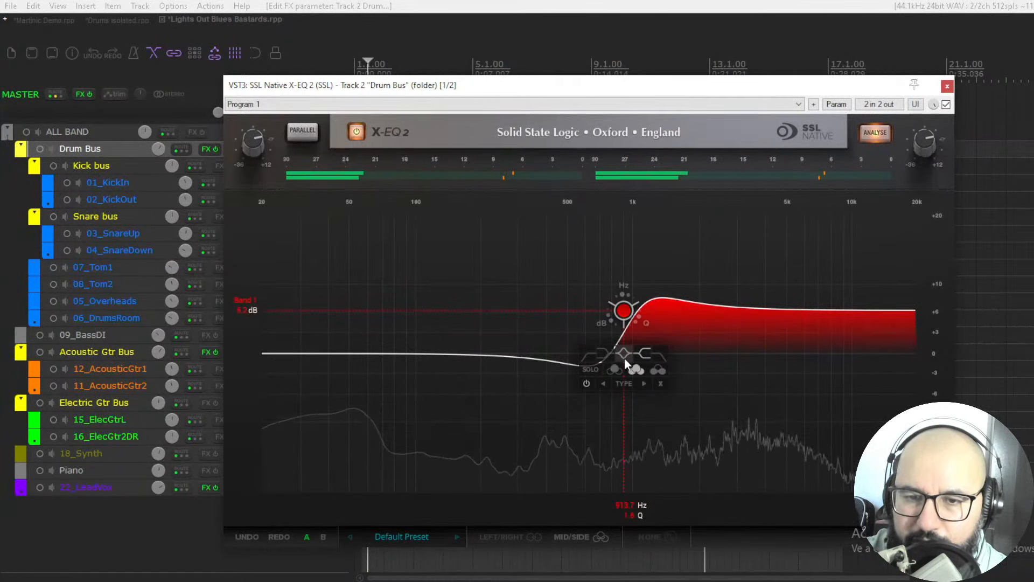
left_click_drag(623, 319, 622, 324)
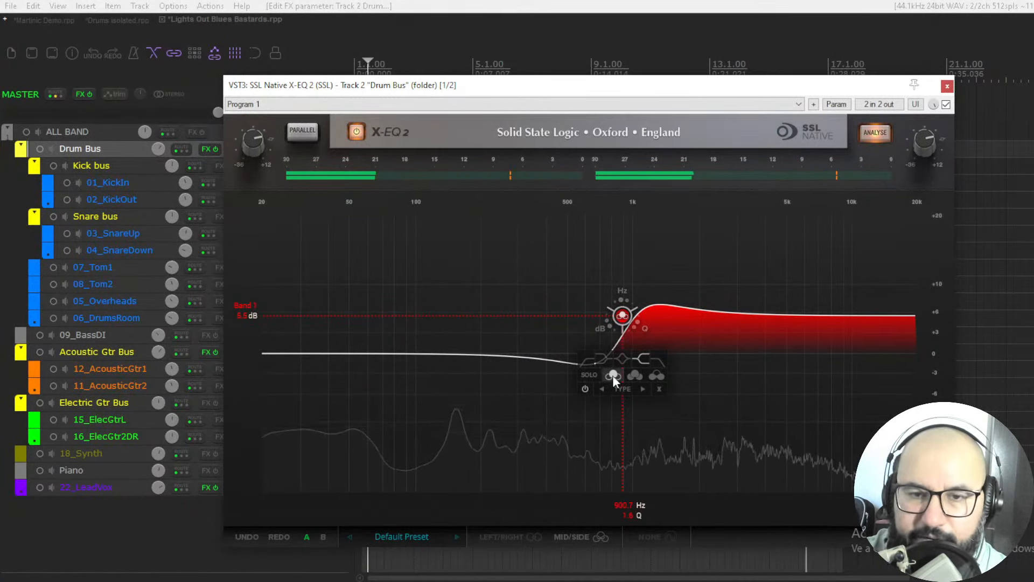
left_click(656, 376)
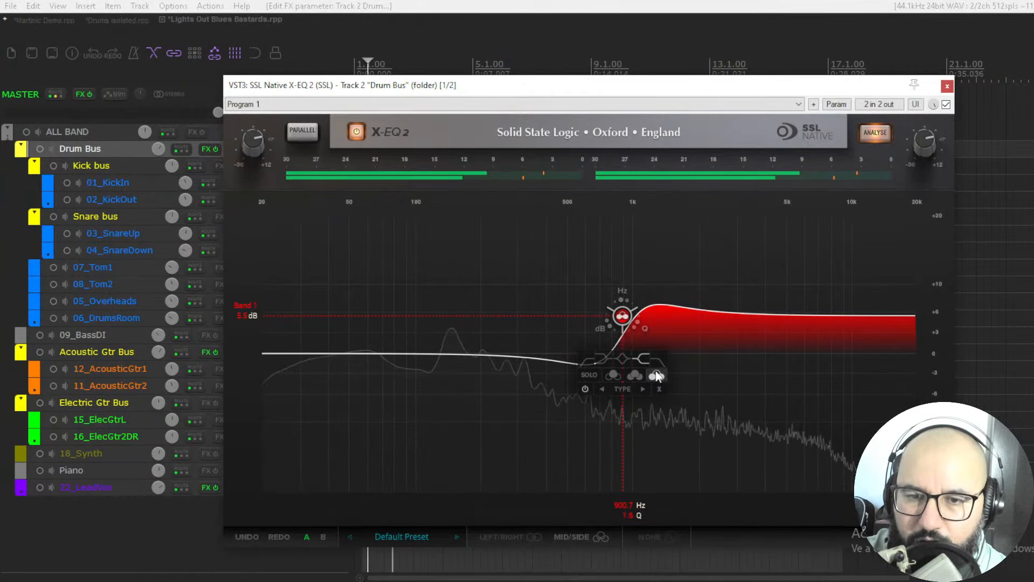
Step: Audition the side band in solo, read its filter type description, and delete the band
left_click(591, 374)
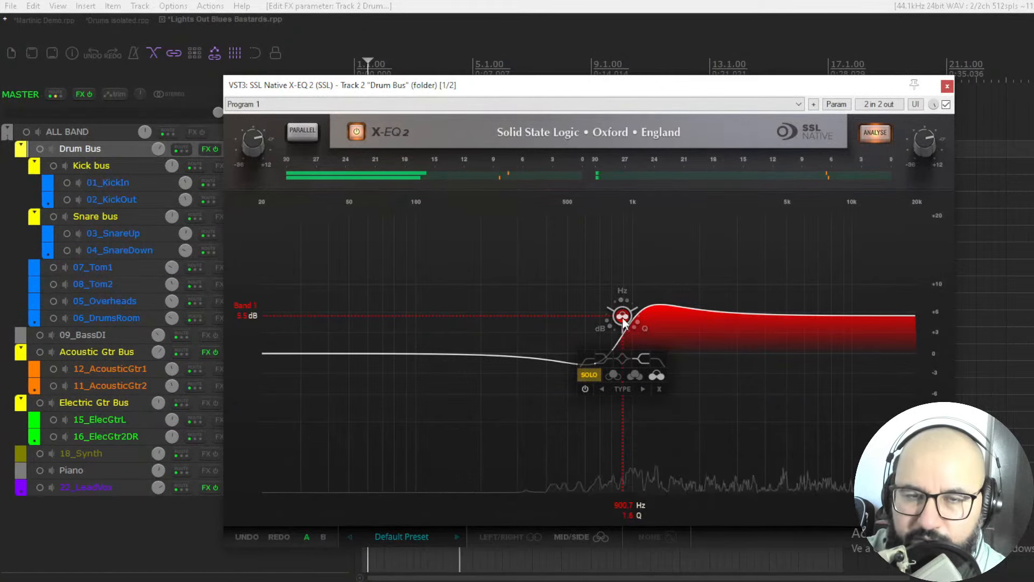
left_click(589, 374)
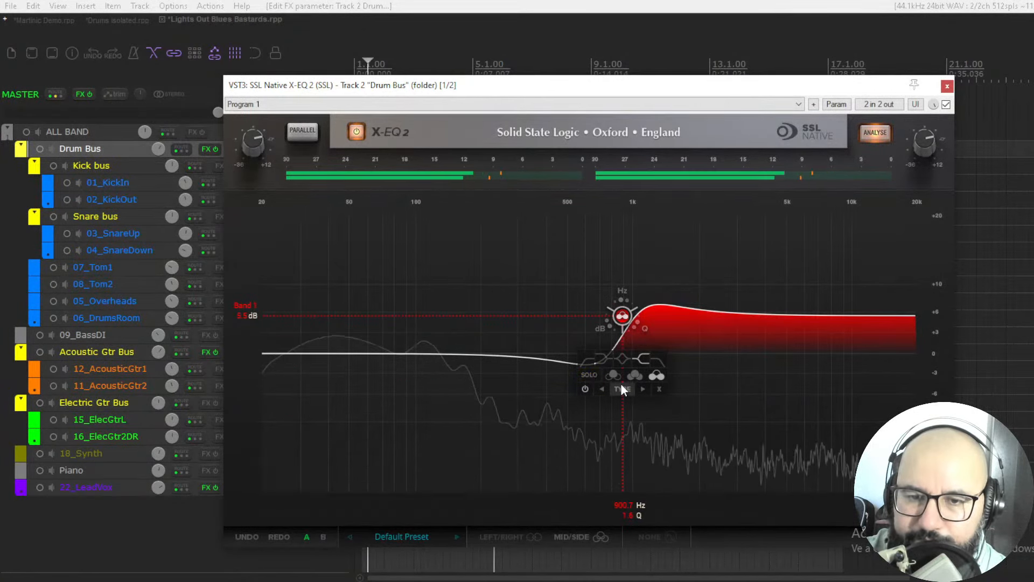
mouse_move(621, 389)
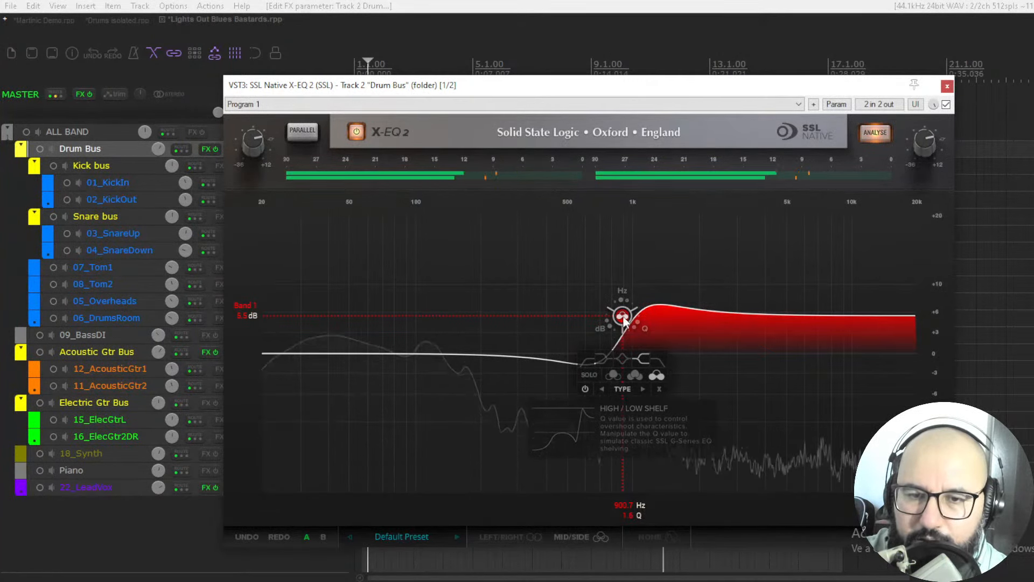
left_click(658, 389)
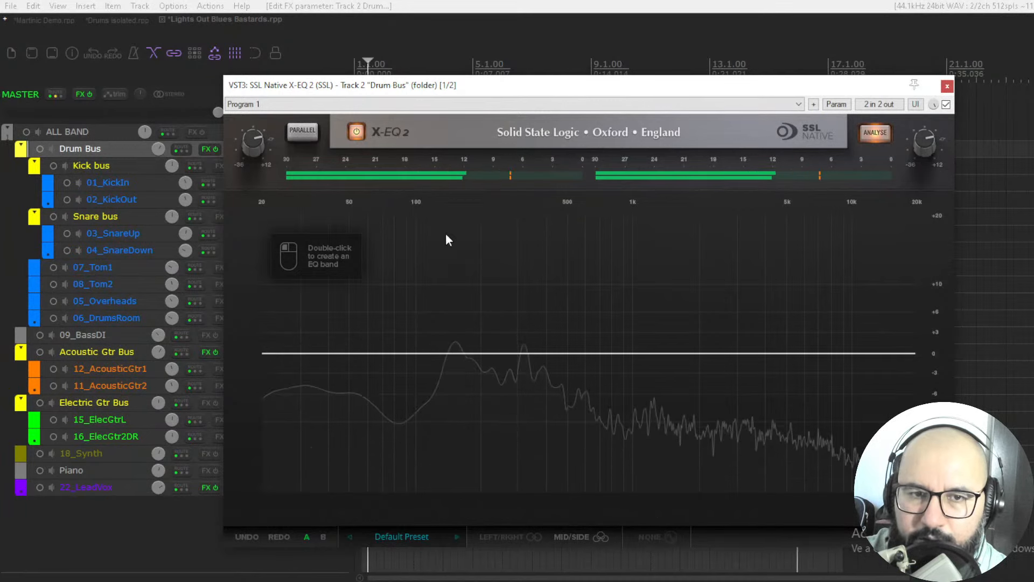
Step: Audition the Drum Bus EQ in parallel mode, switch parallel mode back off, and reposition the plugin window
left_click(308, 136)
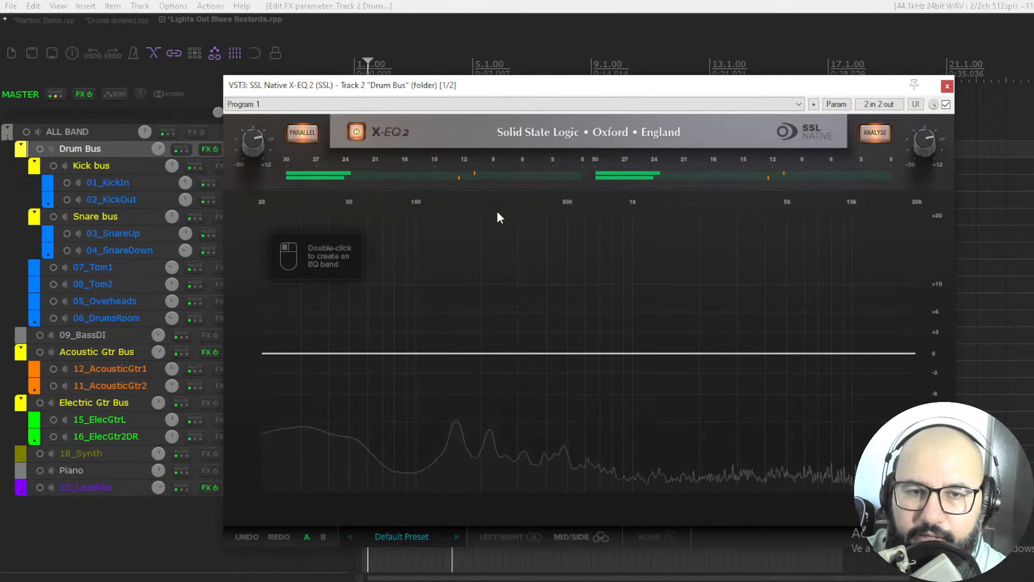
left_click(308, 135)
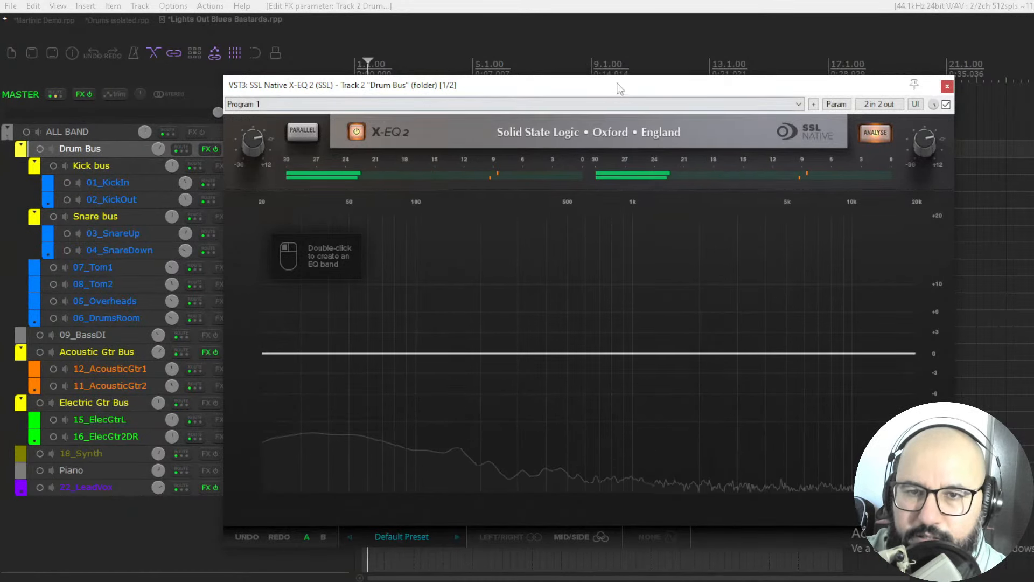
left_click_drag(619, 88, 642, 128)
left_click(338, 92)
left_click_drag(537, 132, 514, 82)
left_click_drag(587, 87, 594, 89)
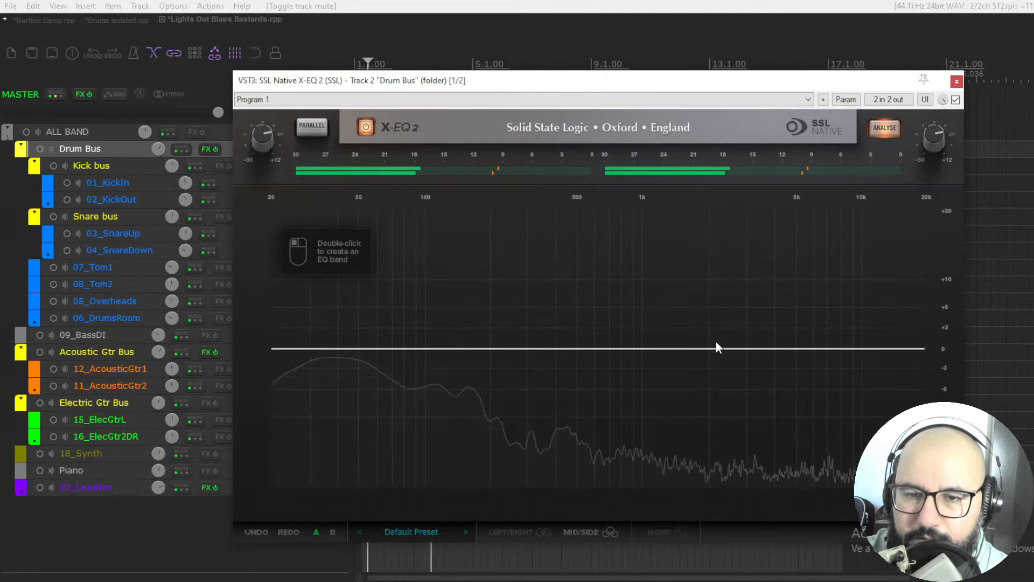
Step: Add a Drum Bus EQ band as a high shelf at about 3.58 kHz and 4.8 dB
double_click(779, 348)
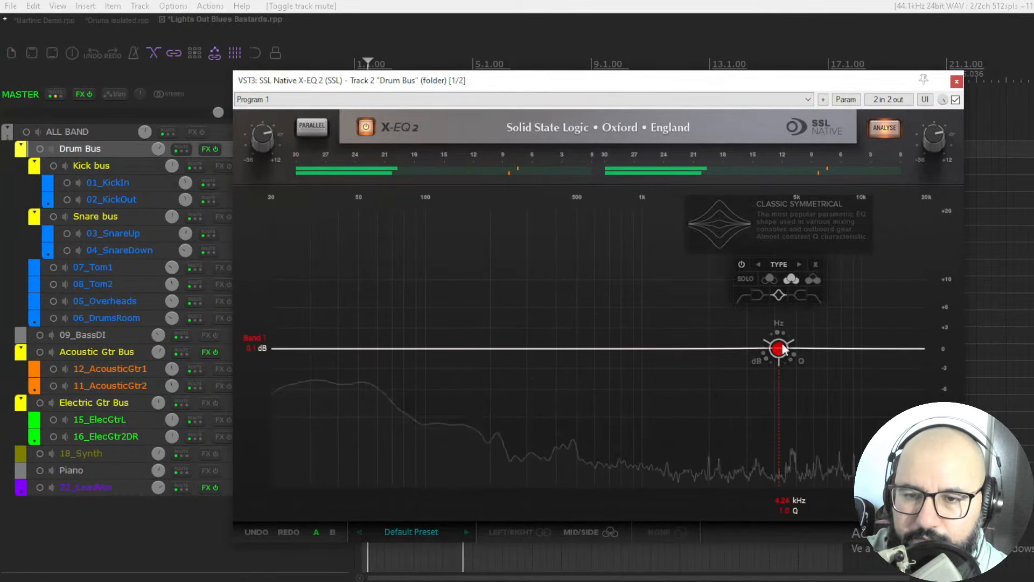
left_click_drag(784, 349, 787, 328)
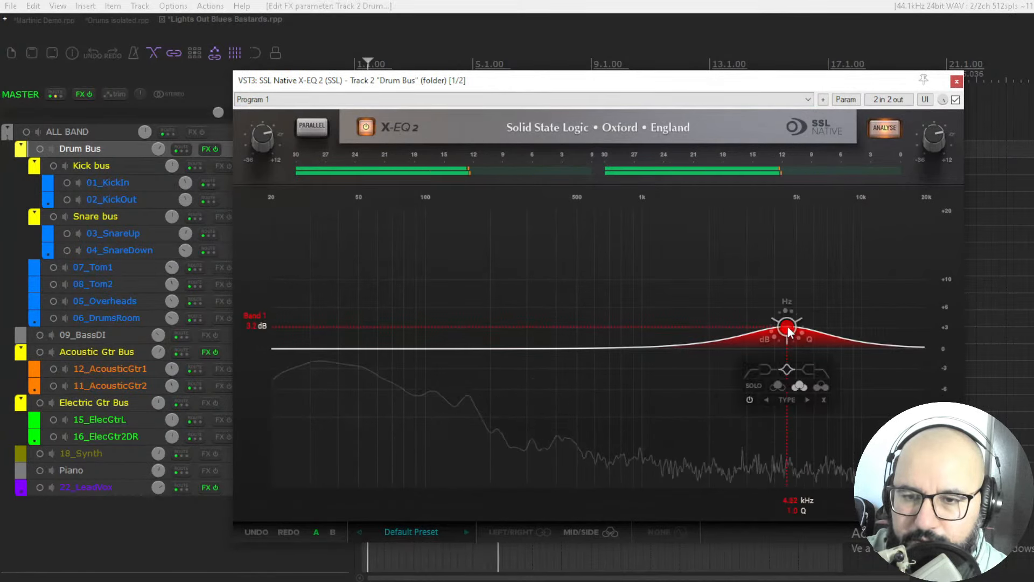
left_click(808, 370)
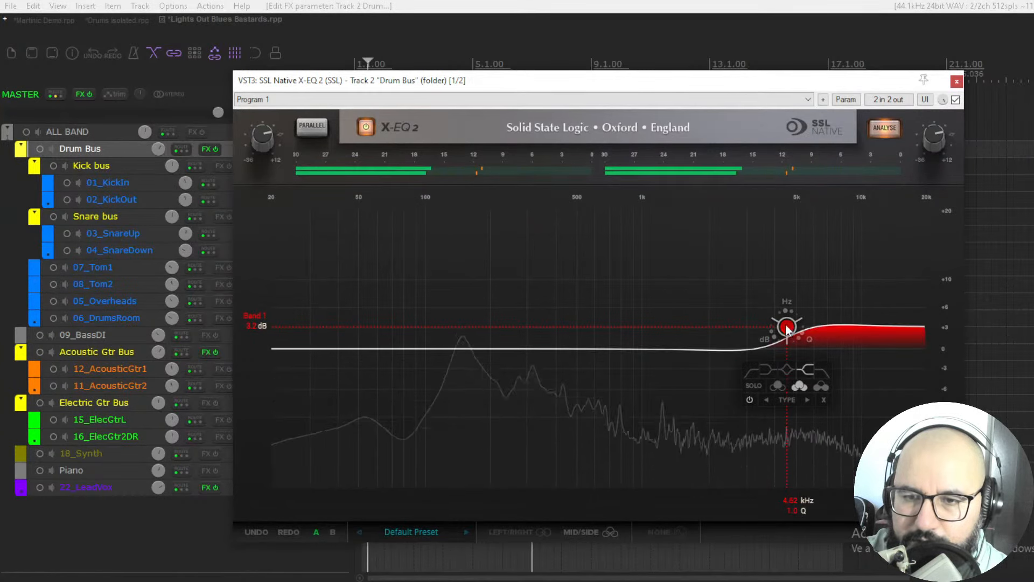
left_click_drag(787, 328, 762, 317)
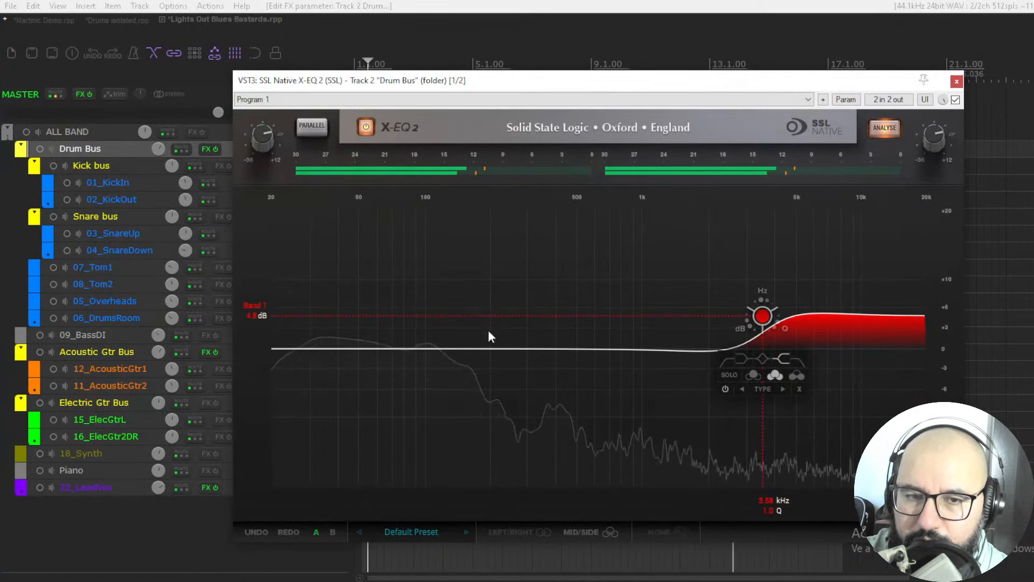
Step: Add a low bell band at about 83.5 Hz and 2.8 dB, checking it in solo while adjusting
double_click(393, 349)
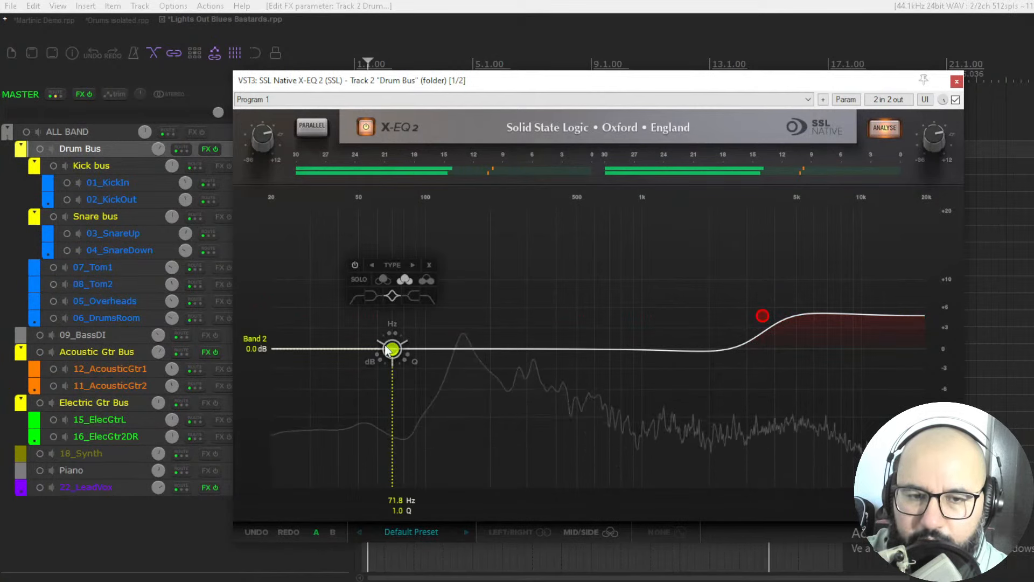
mouse_move(401, 352)
left_mouse_down()
mouse_move(384, 312)
mouse_move(412, 320)
mouse_move(409, 310)
mouse_move(407, 339)
left_mouse_up()
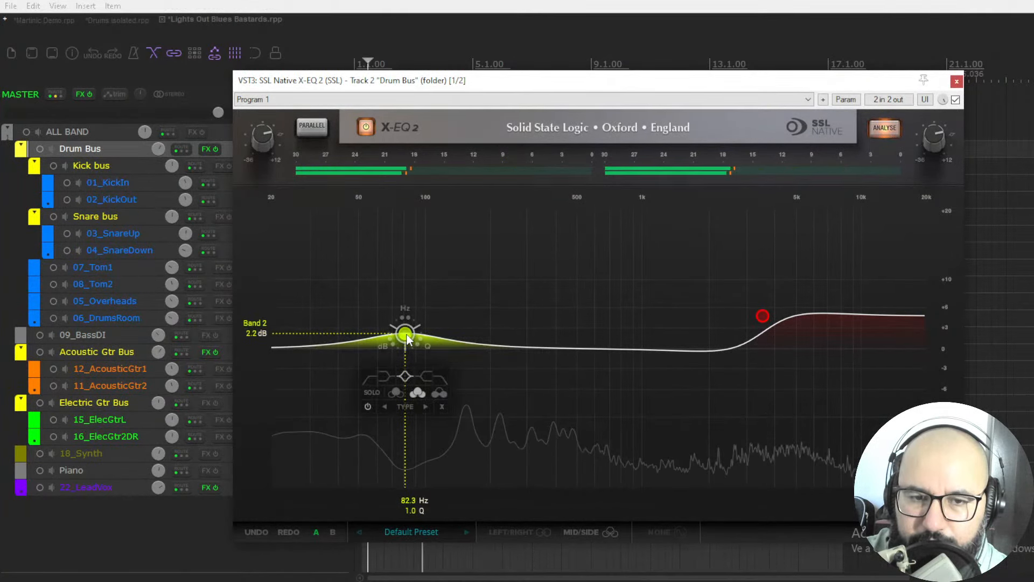
left_click(372, 393)
mouse_move(406, 334)
left_mouse_down()
mouse_move(415, 323)
mouse_move(408, 331)
left_mouse_up()
left_click(377, 382)
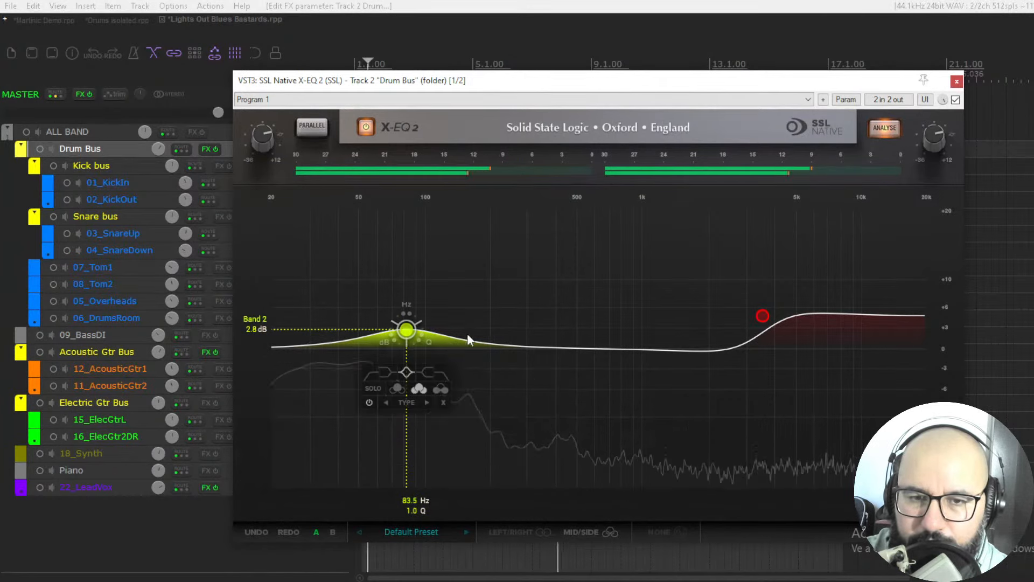
Step: Add a bell cut at about 505 Hz and -4.9 dB, checking it in solo, and ease the low bell to about 86.5 Hz and 2.3 dB
left_click(557, 351)
left_click_drag(557, 351, 574, 375)
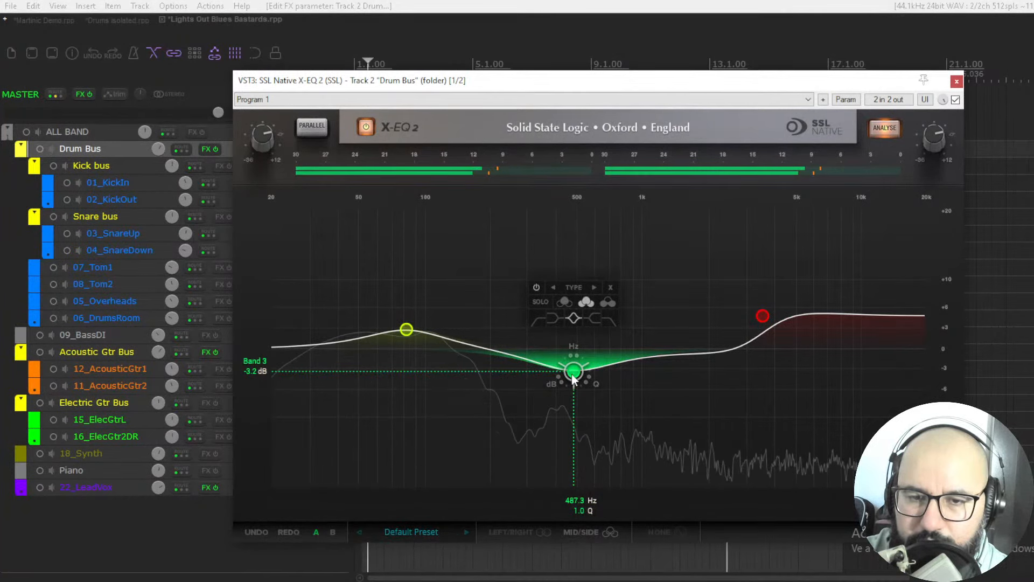
left_click_drag(574, 379, 575, 381)
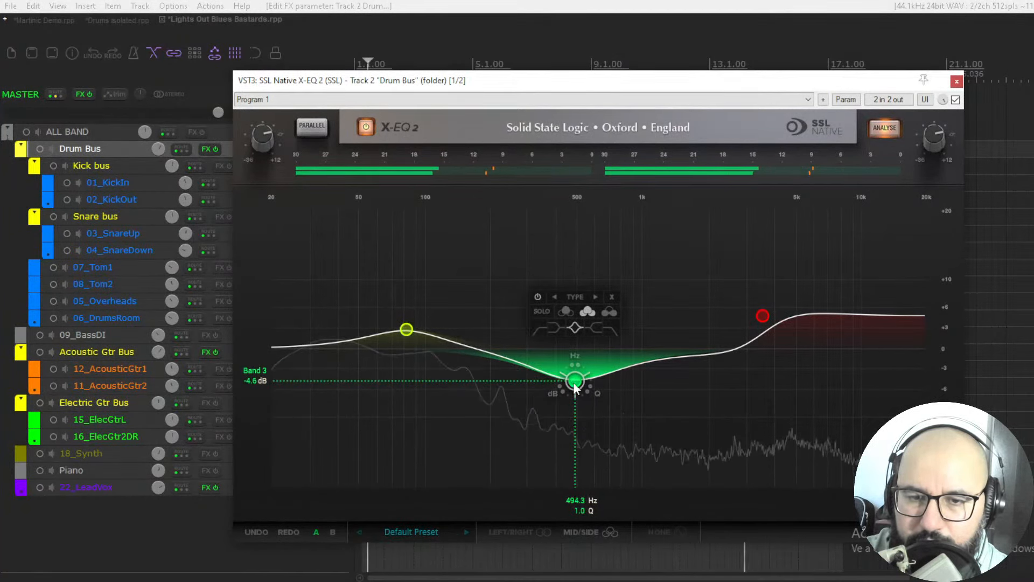
left_click(543, 313)
left_click_drag(576, 384, 578, 386)
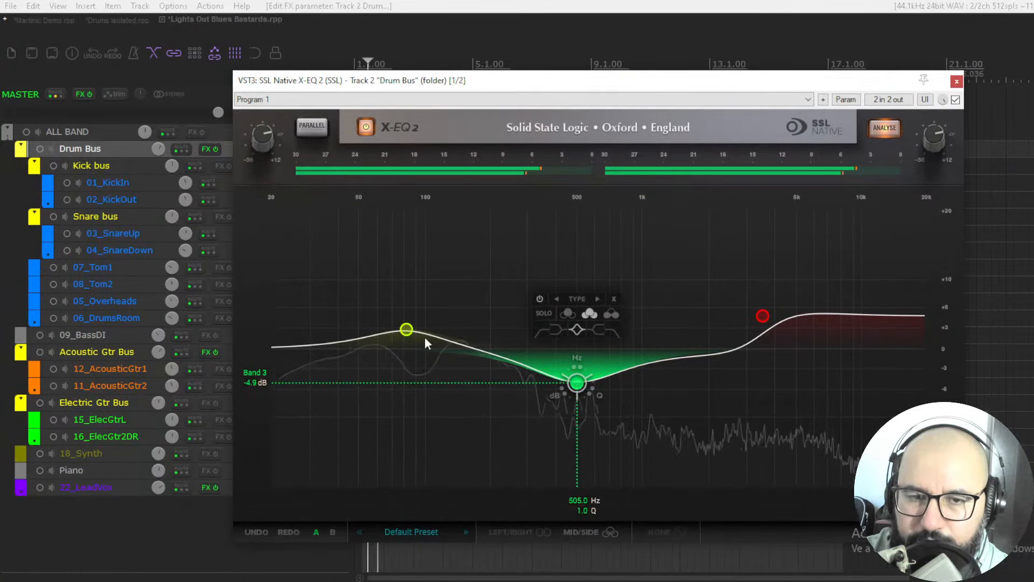
left_click_drag(408, 329, 413, 335)
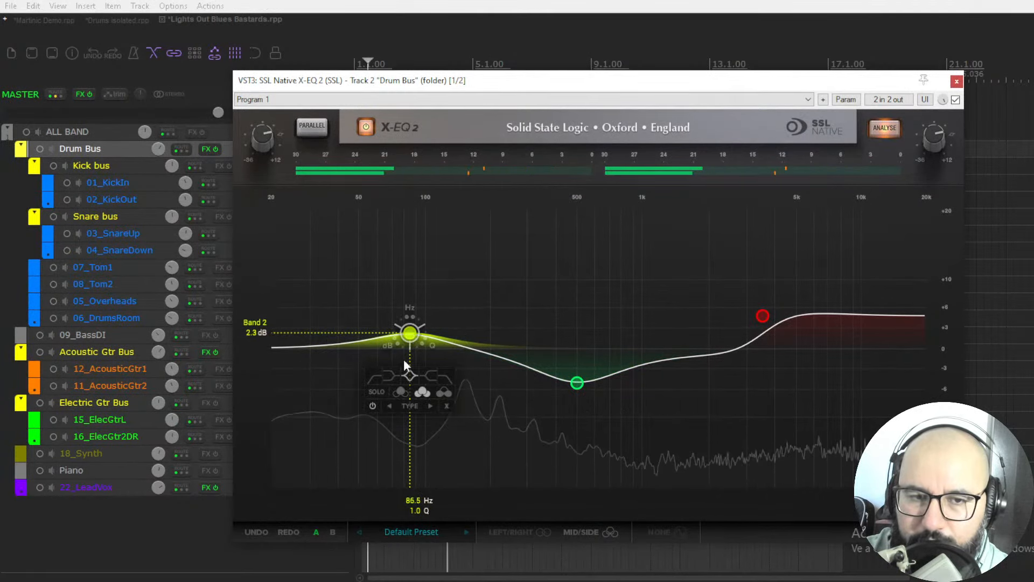
Step: Add a 24 dB/oct high-pass band on the mid signal only and raise its cutoff to about 50 Hz during playback
double_click(281, 350)
left_click_drag(283, 351, 318, 363)
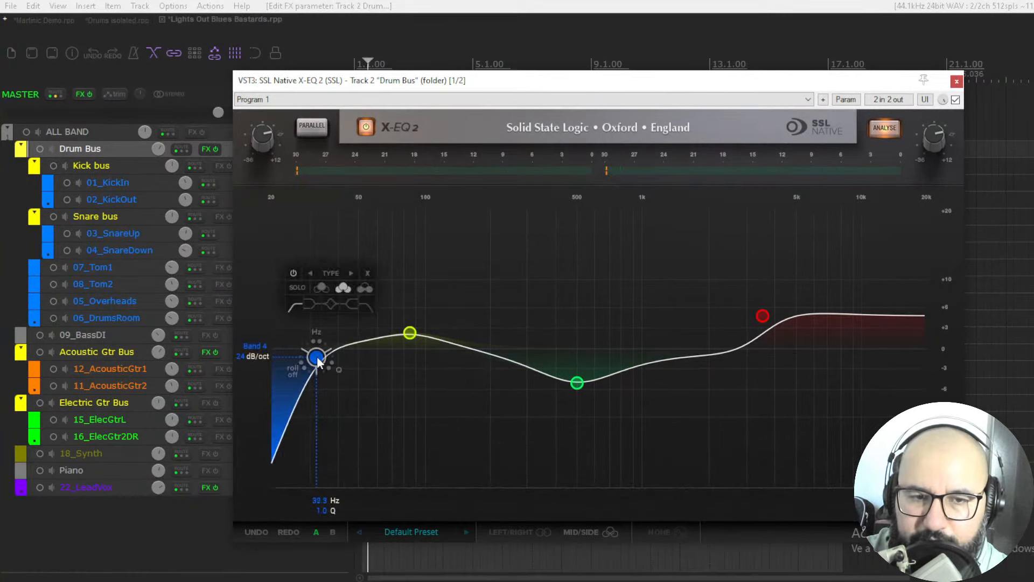
left_click(321, 287)
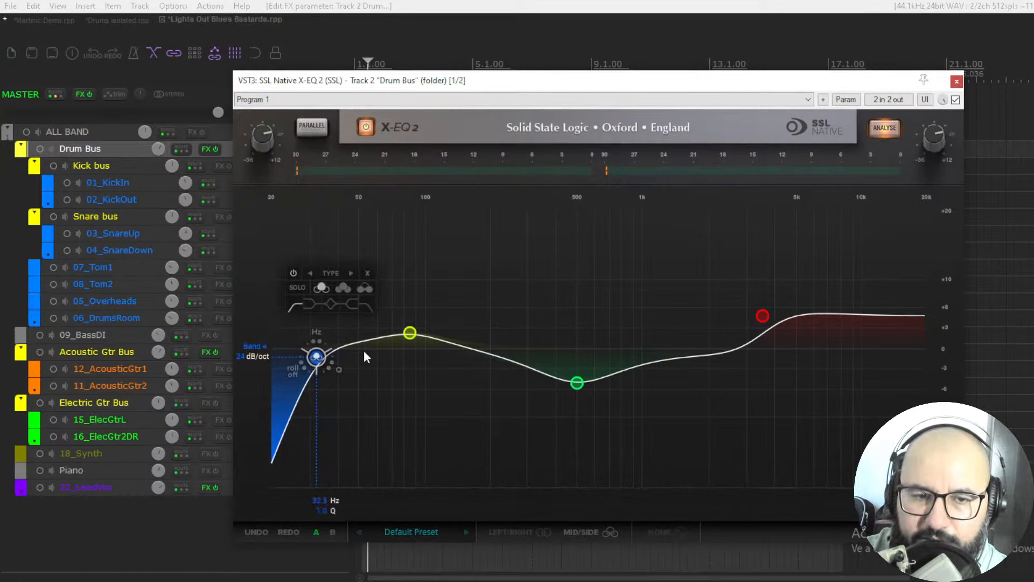
key("space")
left_click_drag(317, 357, 358, 363)
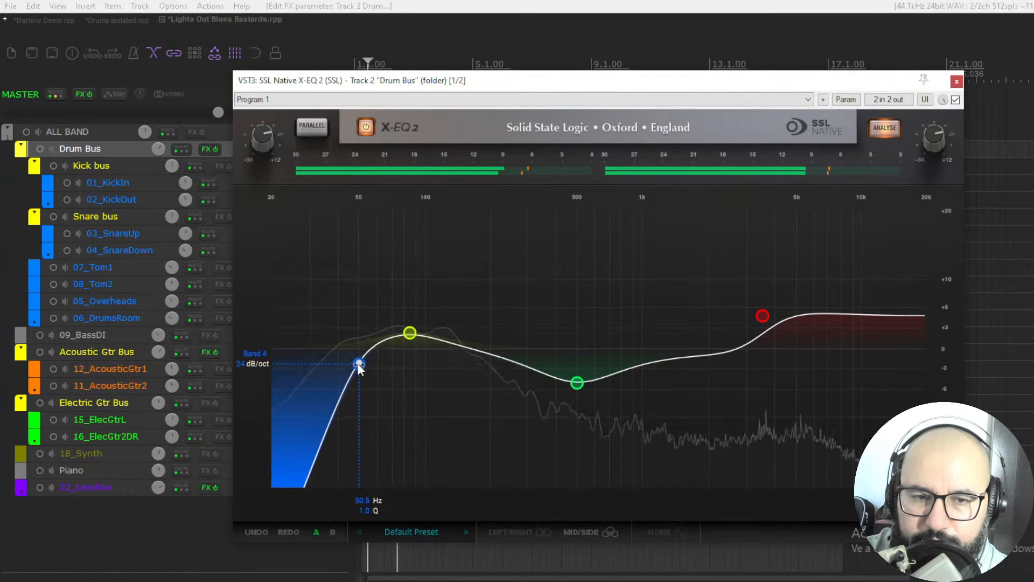
Step: Refine the high-pass band to about 42.6 Hz and 30 dB/oct while auditioning it in solo, leaving solo off
left_click(296, 296)
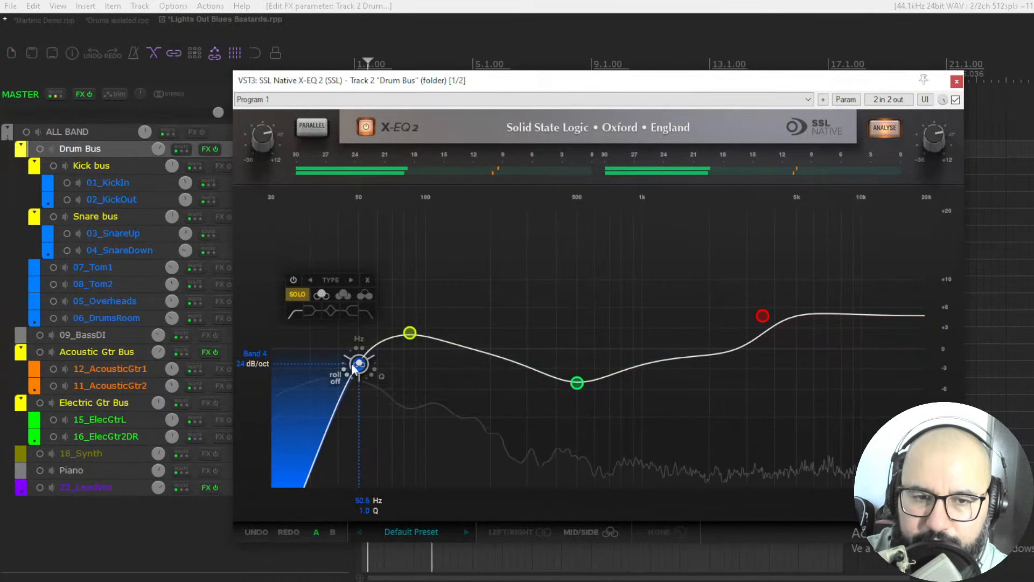
mouse_move(361, 364)
left_mouse_down()
mouse_move(334, 365)
mouse_move(343, 367)
left_mouse_up()
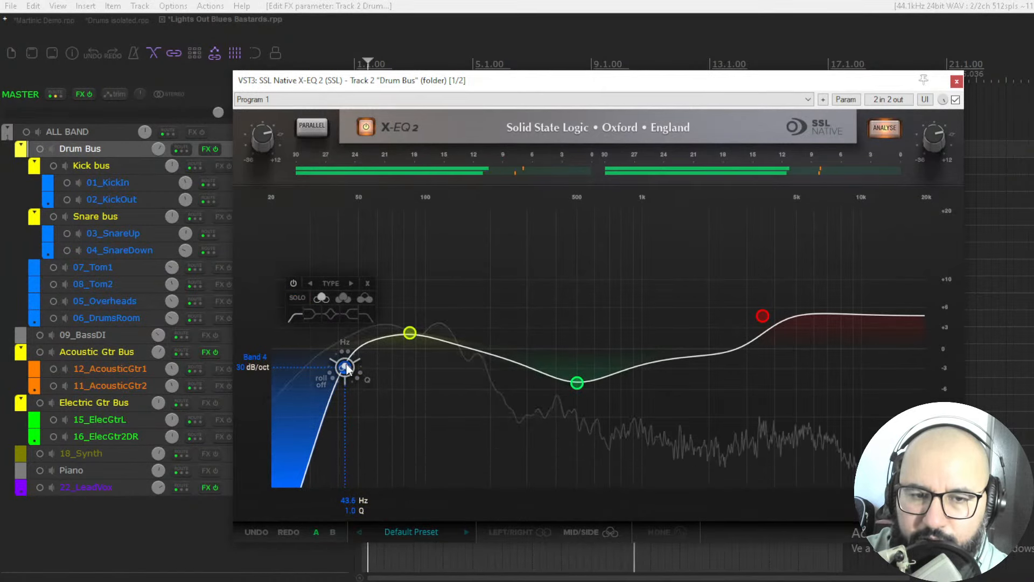
left_click_drag(345, 367, 343, 368)
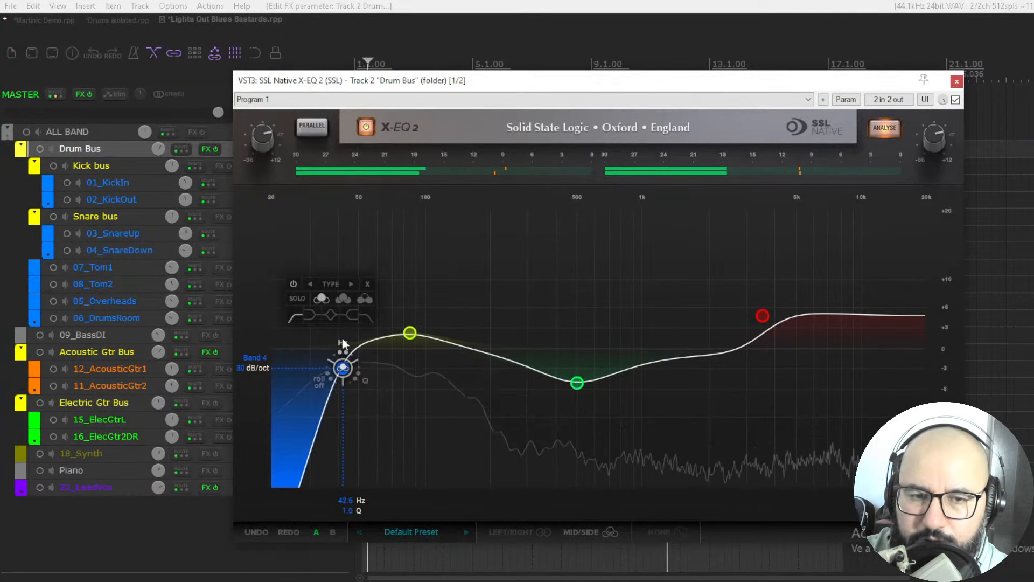
left_click(302, 299)
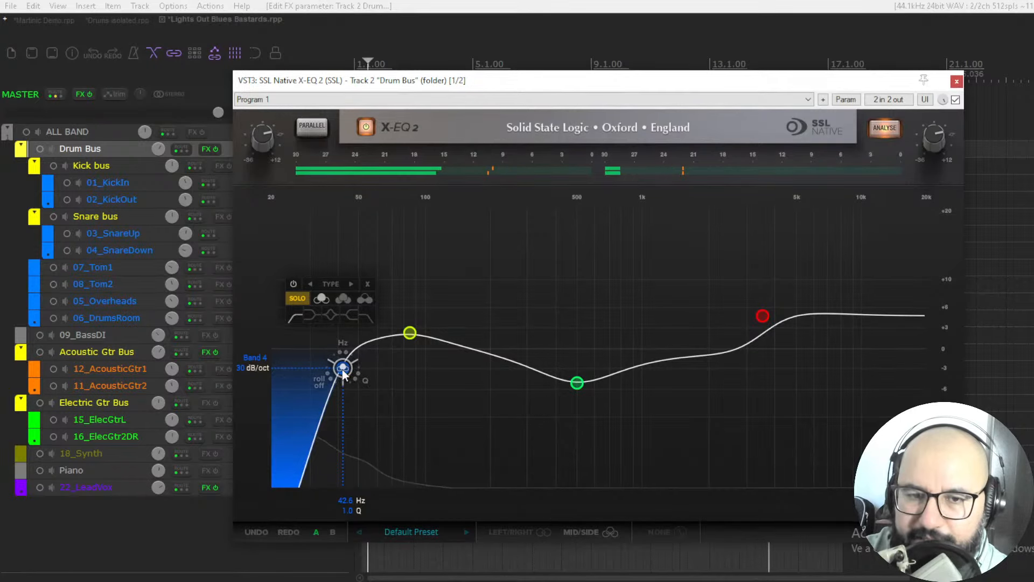
left_click(299, 300)
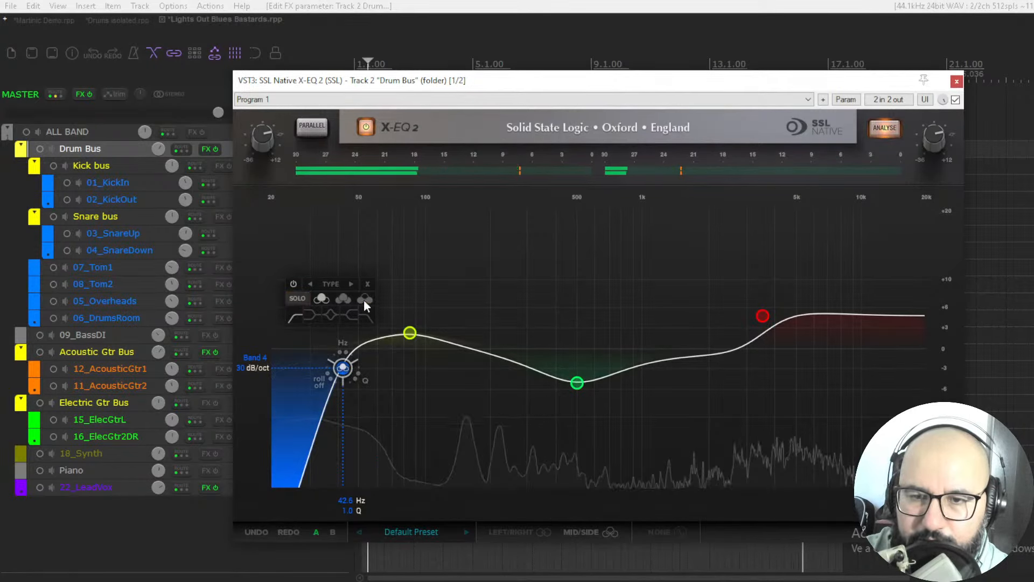
Step: Apply the high shelf to the side signal only, audition it in solo, and raise it to about 5.5 dB
left_click(761, 317)
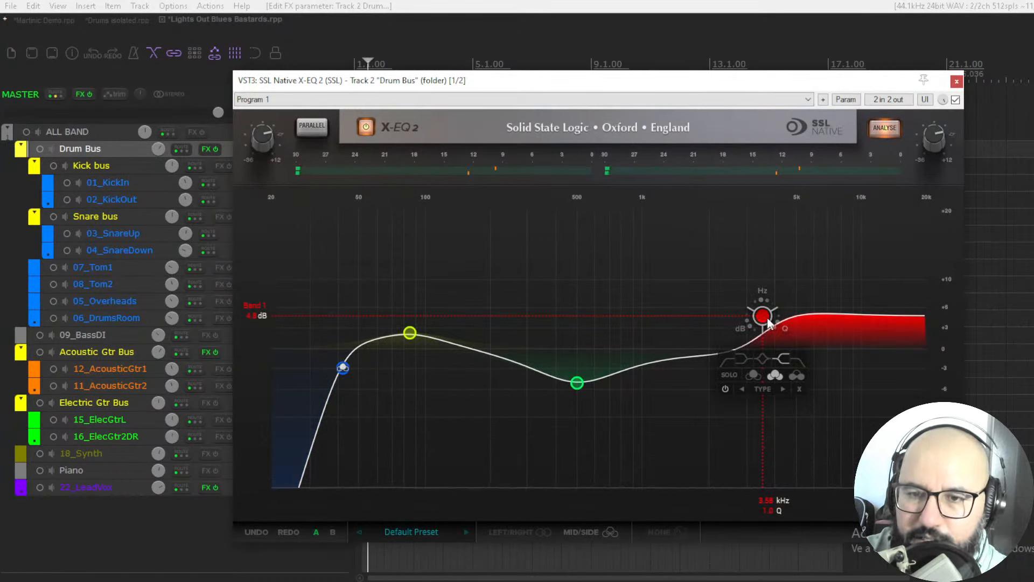
key("space")
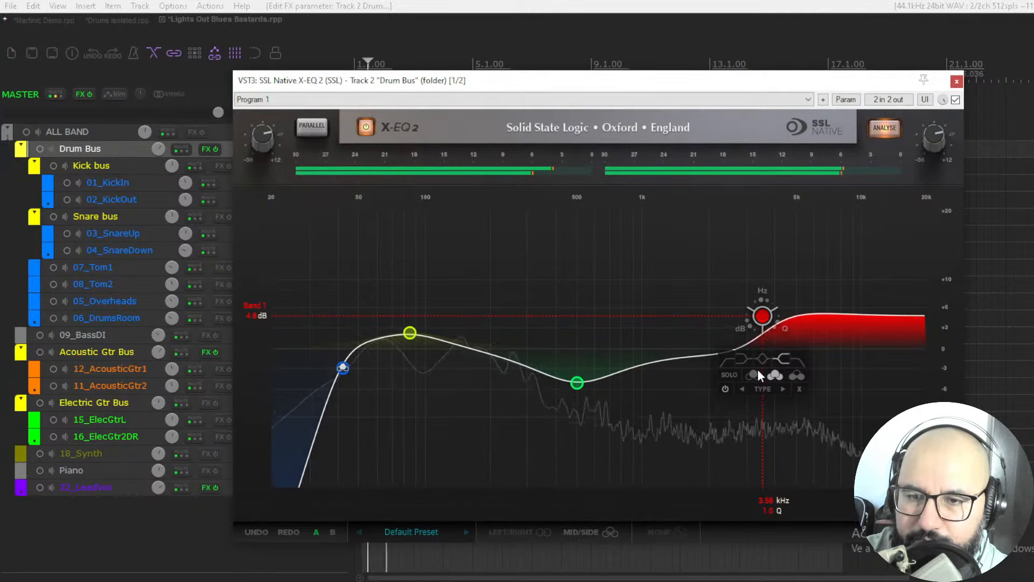
left_click(793, 377)
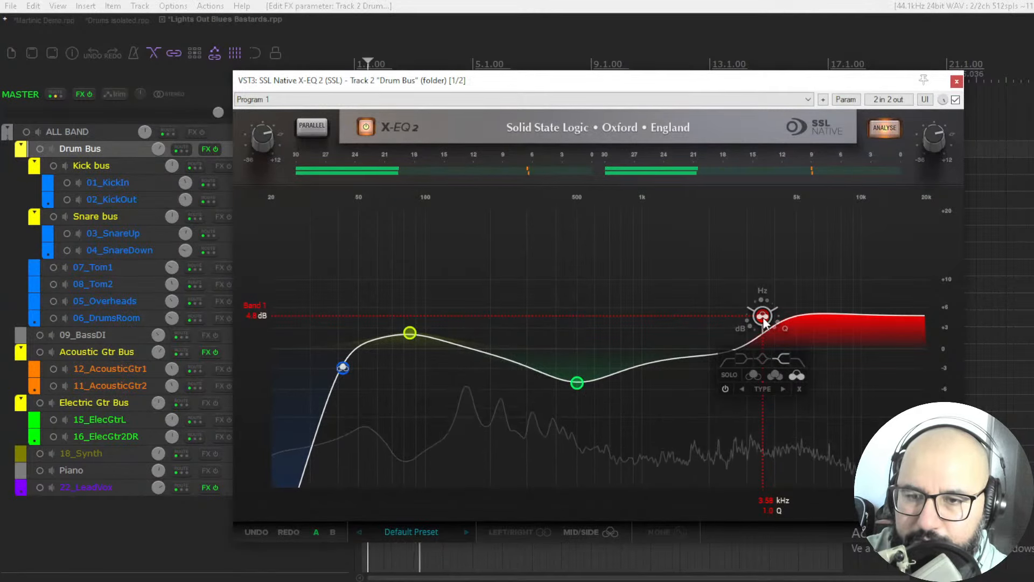
left_click_drag(763, 318, 764, 312)
left_click(728, 377)
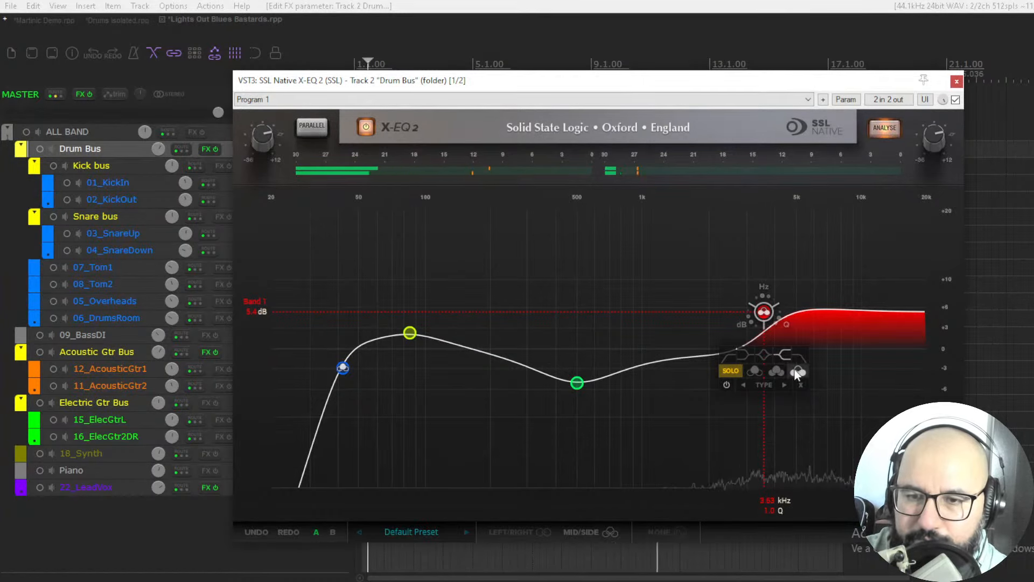
left_click(731, 371)
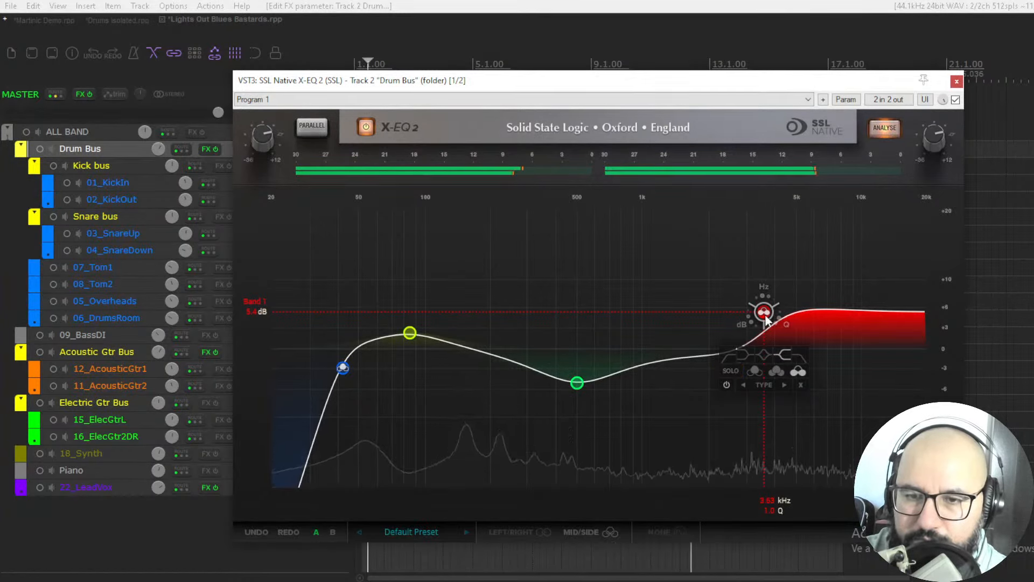
left_click_drag(764, 311, 766, 313)
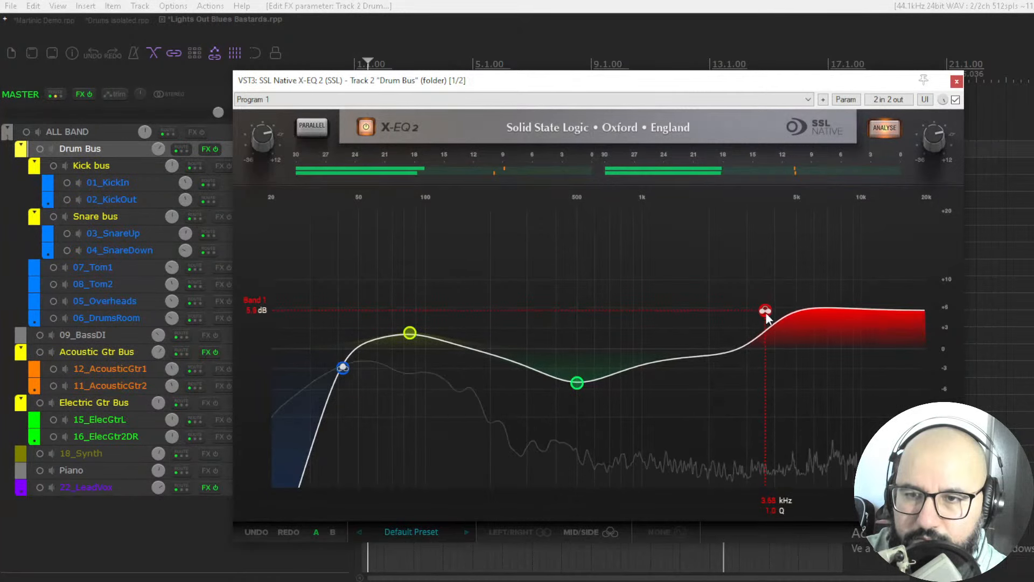
Step: Reduce the cut of the bell near 500 Hz, shift it slightly higher in frequency, and close the Drum Bus EQ
left_click_drag(577, 382, 578, 373)
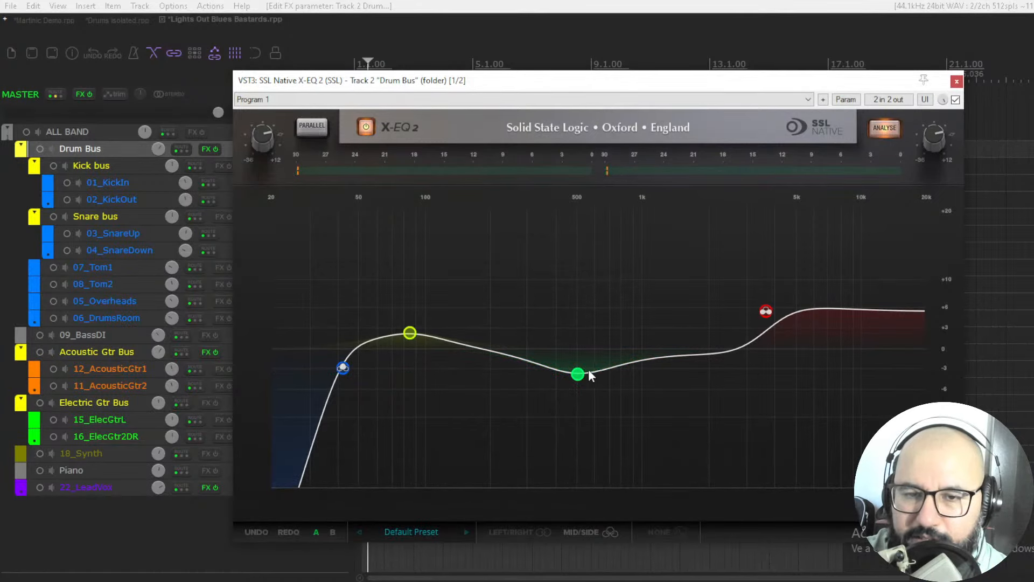
mouse_move(591, 375)
left_mouse_down()
mouse_move(584, 370)
mouse_move(590, 377)
left_mouse_up()
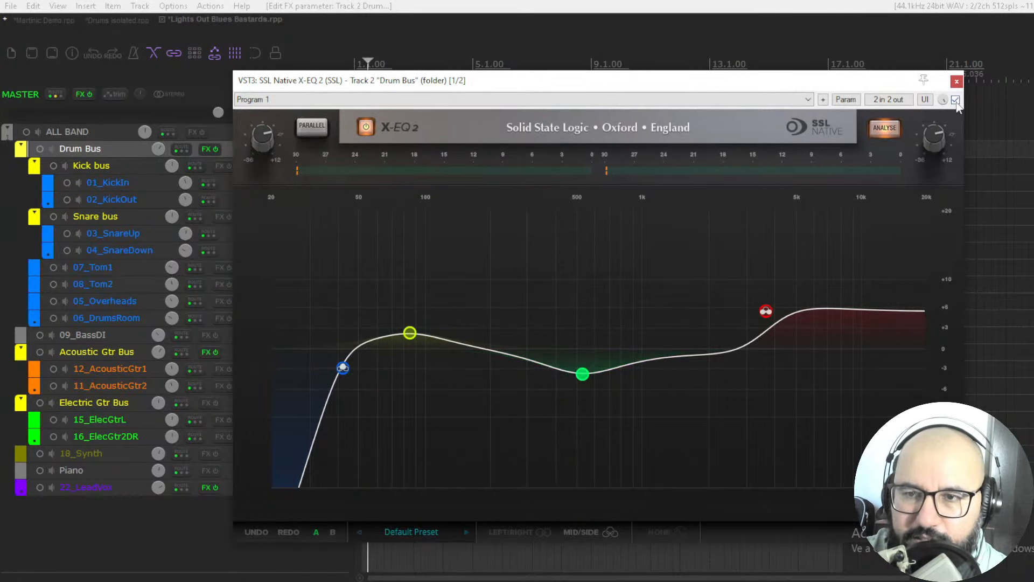
left_click(957, 81)
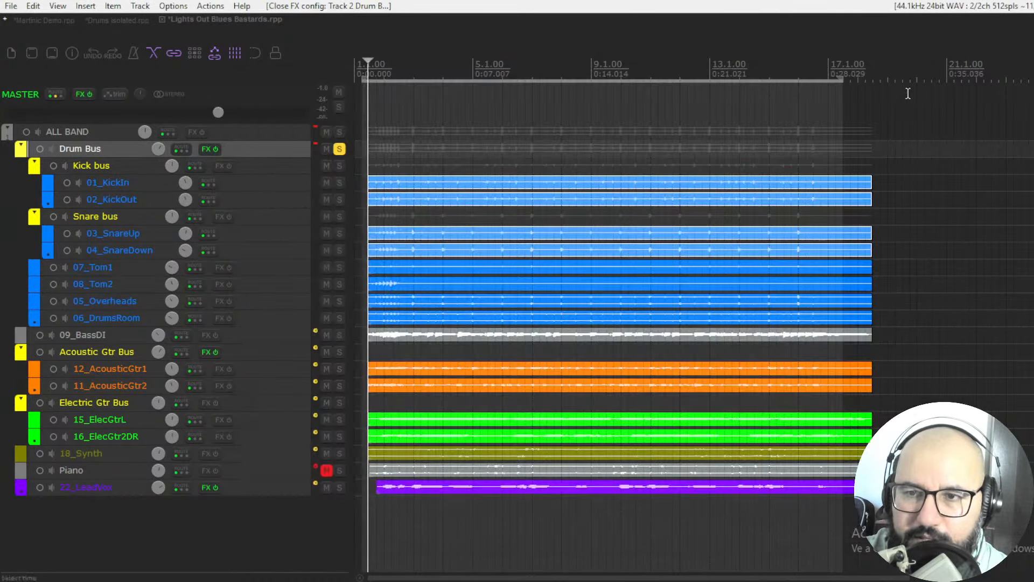
Step: Solo the Acoustic Gtr Bus instead of the Drum Bus, then open its X-EQ 2 and take it out of bypass
left_click(340, 149)
left_click(340, 352)
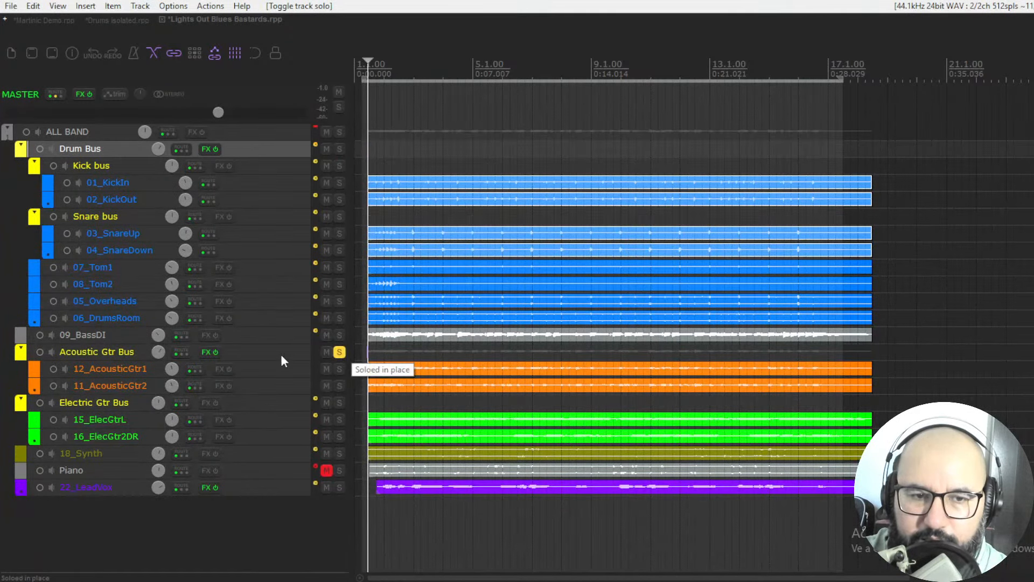
right_click(199, 354)
left_click(226, 366)
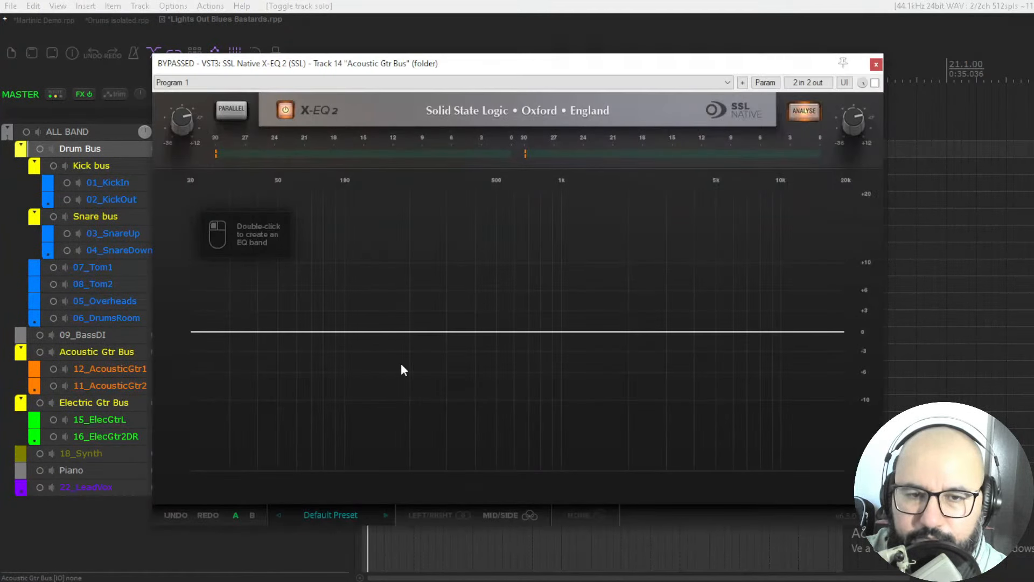
left_click_drag(515, 74, 559, 71)
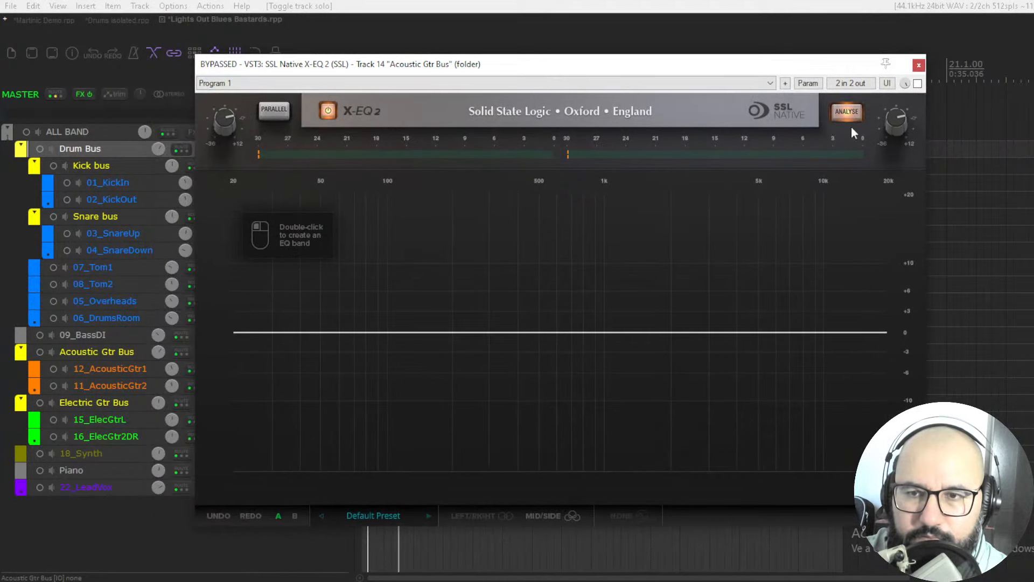
left_click(917, 83)
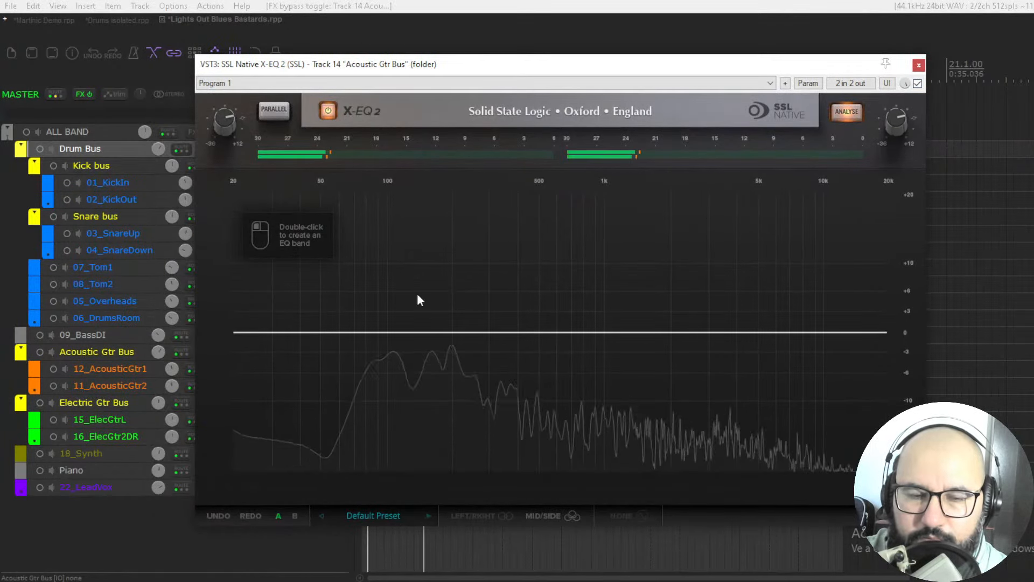
Step: Add a bell band to the Acoustic Gtr Bus EQ boosting about 8 dB around 8 kHz
double_click(668, 335)
left_click_drag(673, 337, 803, 277)
mouse_move(782, 267)
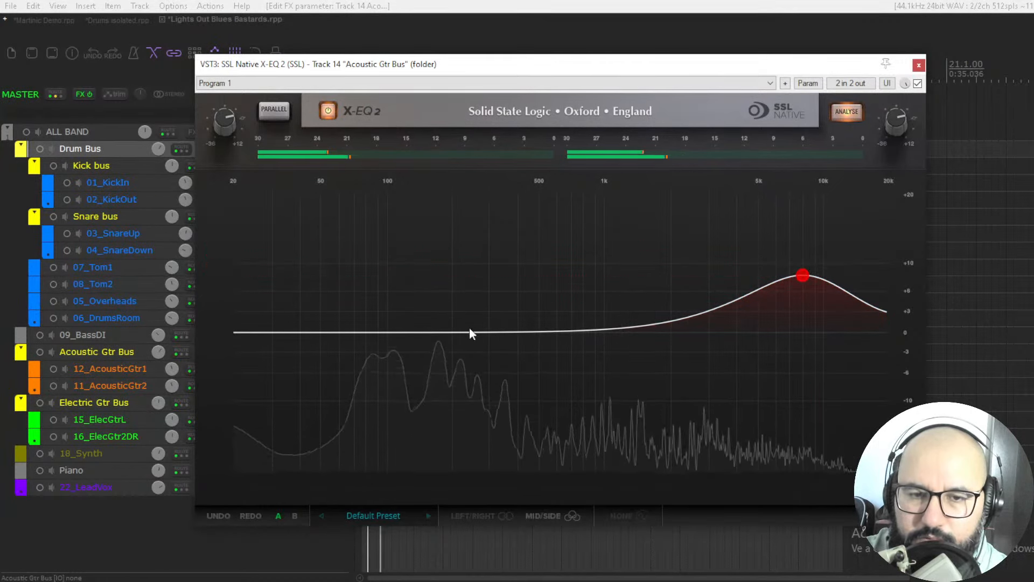
Step: Add a second bell band in the low mids, solo it, and boost it about 13.4 dB near 264 Hz with a Q of 3.8
double_click(439, 331)
left_click_drag(439, 331, 429, 310)
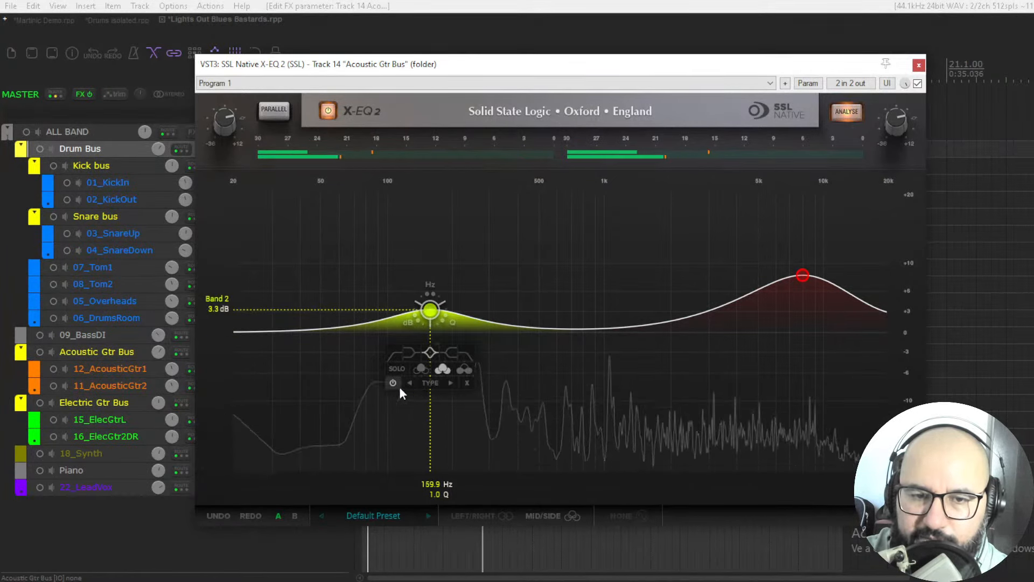
left_click(403, 369)
left_click_drag(427, 313, 474, 241)
scroll(474, 241, "down", 3)
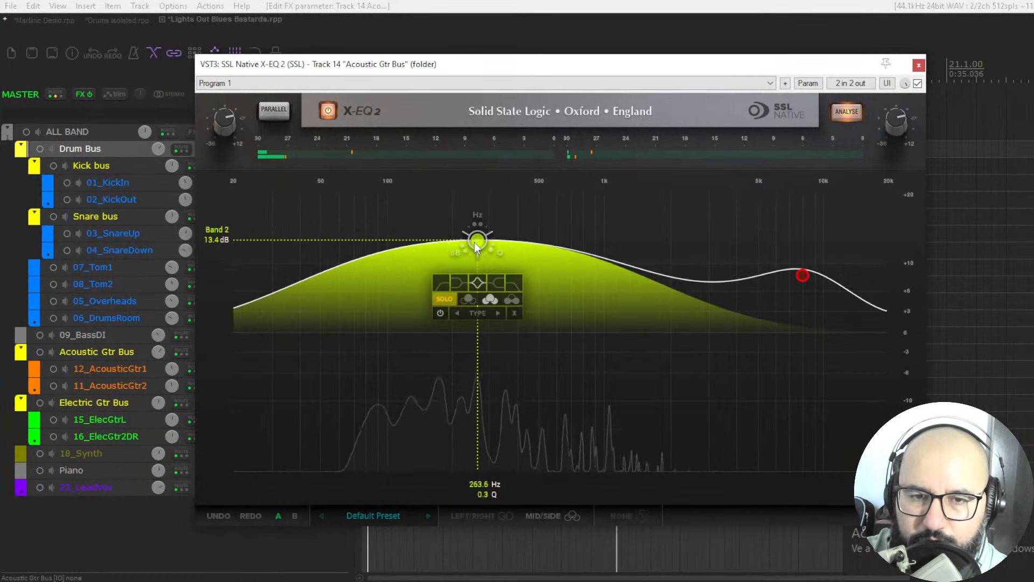
scroll(474, 242, "up", 6)
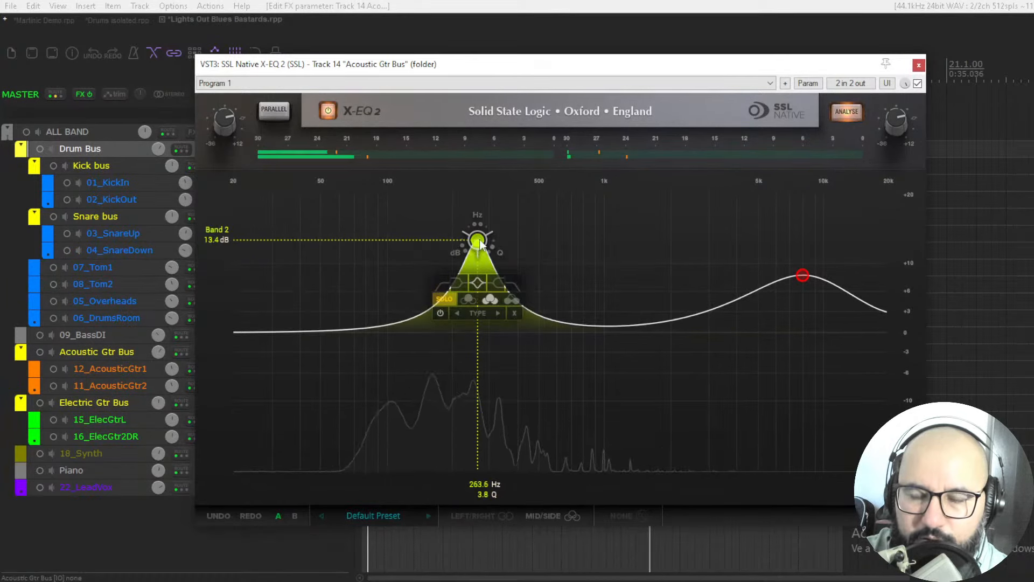
Step: Sweep the soloed bell down to about 186 Hz, narrow it to a Q of 4.4, and take the band out of solo
left_click_drag(475, 247, 444, 235)
scroll(472, 252, "up", 2)
scroll(472, 252, "down", 1)
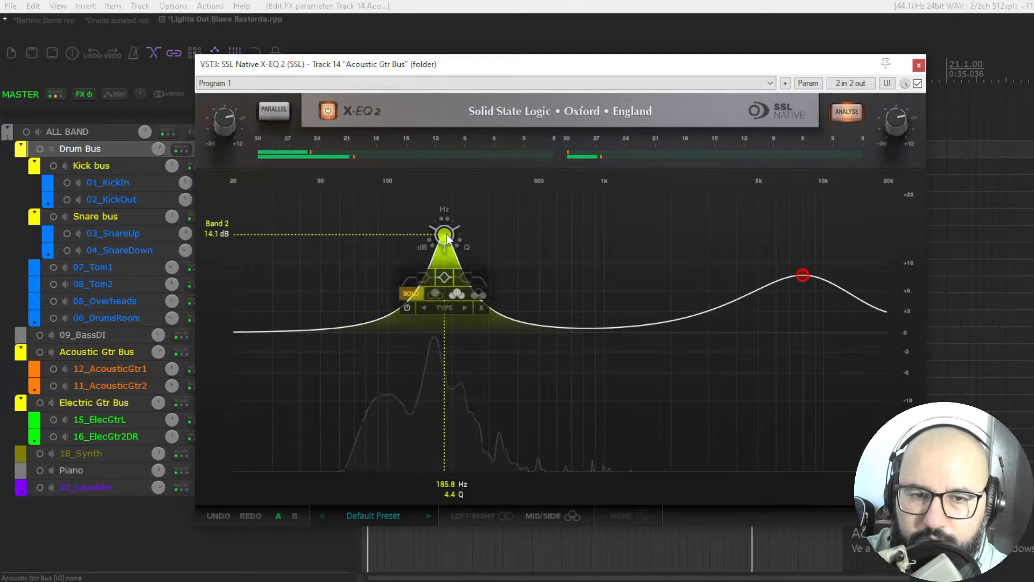
left_click(409, 294)
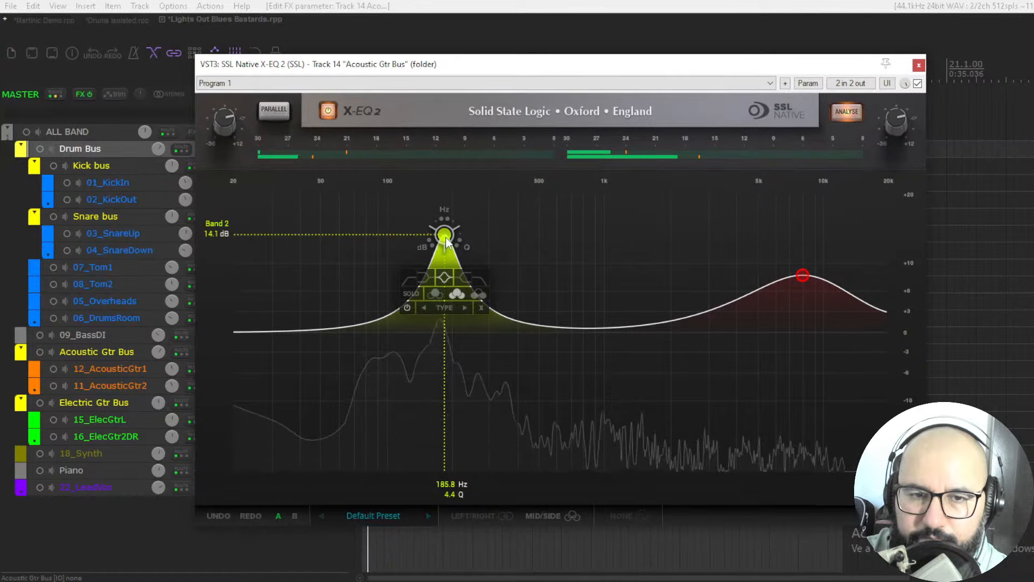
Step: Turn the narrow low-mid bell into a cut of about 2.8 dB near 183 Hz
left_click_drag(427, 248, 432, 512)
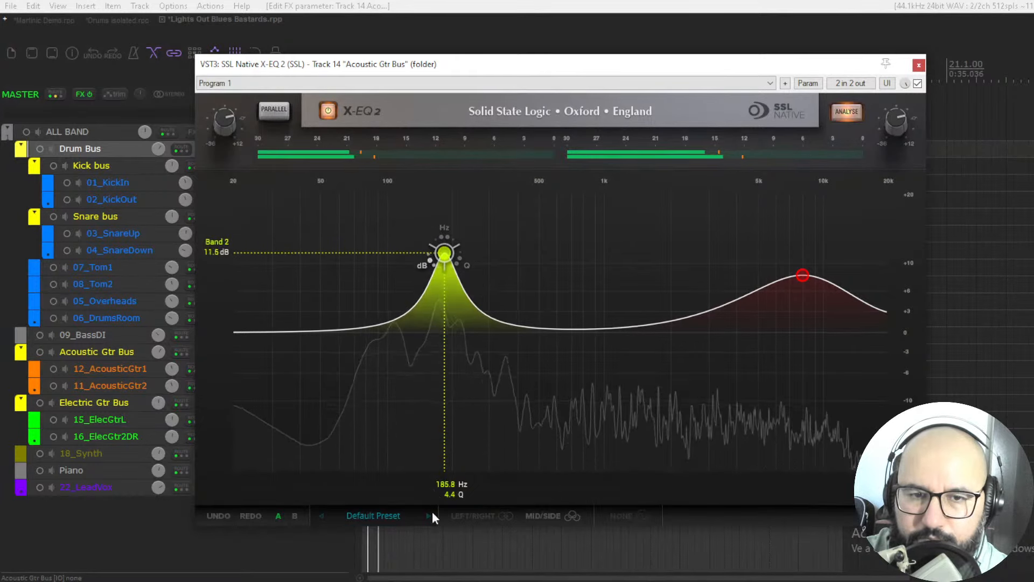
left_click_drag(421, 264, 424, 446)
left_click_drag(421, 269, 433, 416)
mouse_move(434, 290)
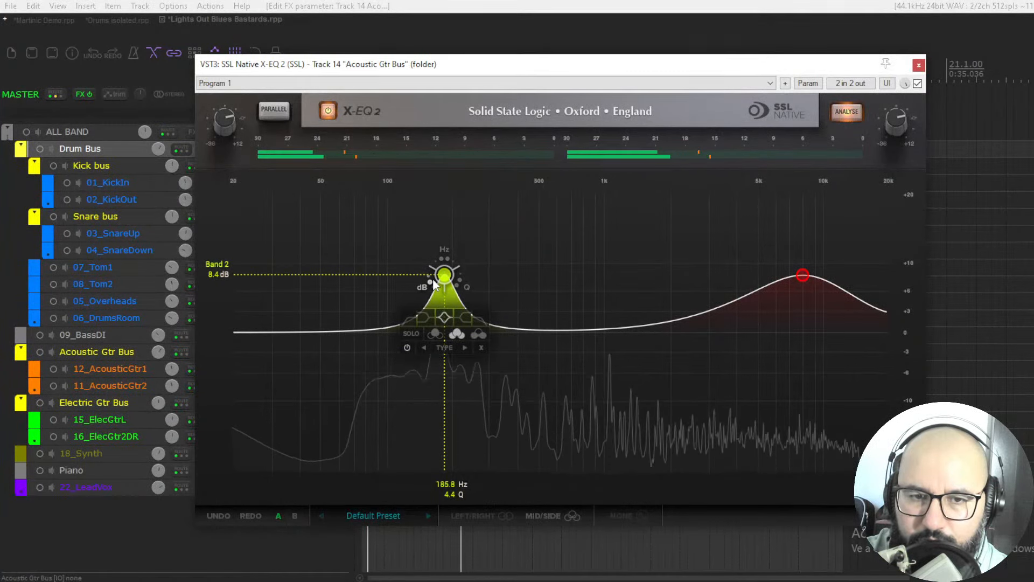
left_click_drag(445, 274, 444, 359)
mouse_move(445, 371)
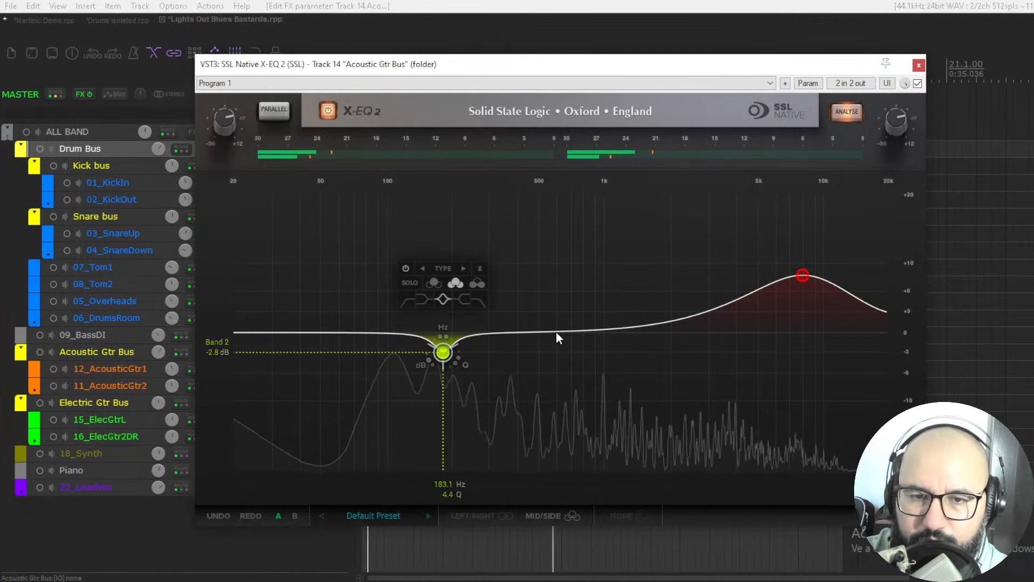
Step: Adjust the bell near 8 kHz to a boost of about 7.7 dB while comparing the EQ bypassed and active
left_click_drag(801, 274, 801, 271)
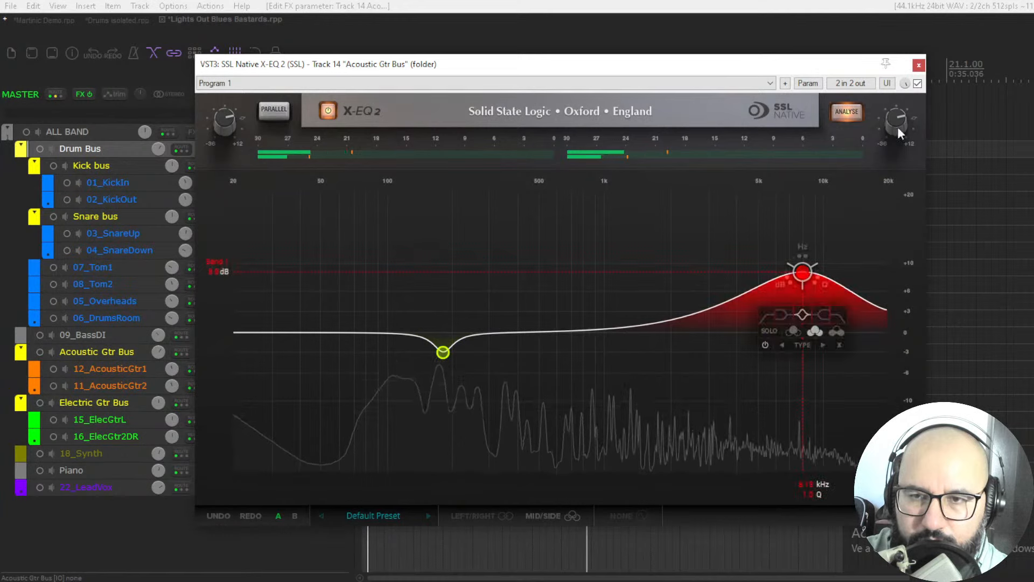
left_click(918, 84)
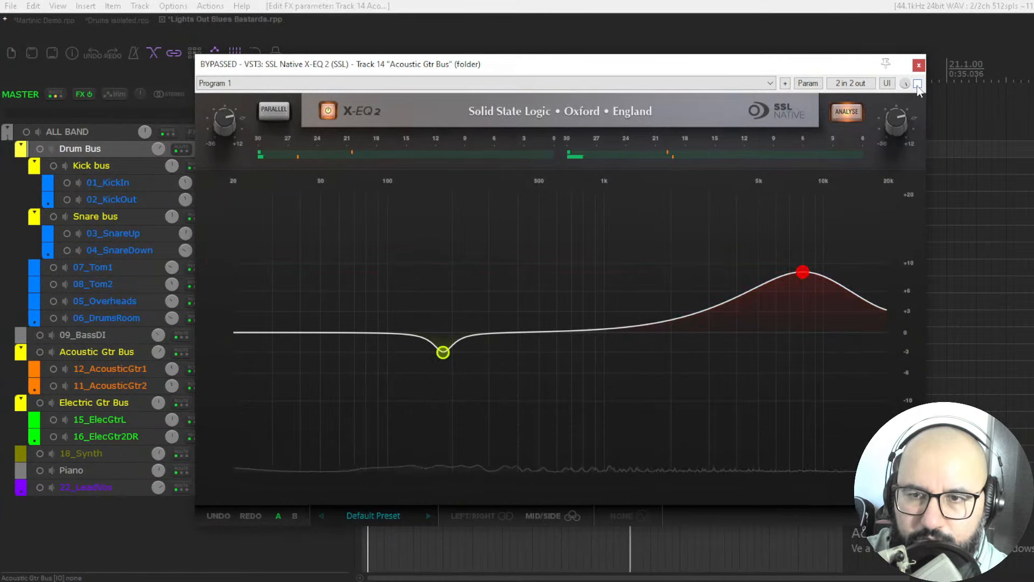
left_click(917, 83)
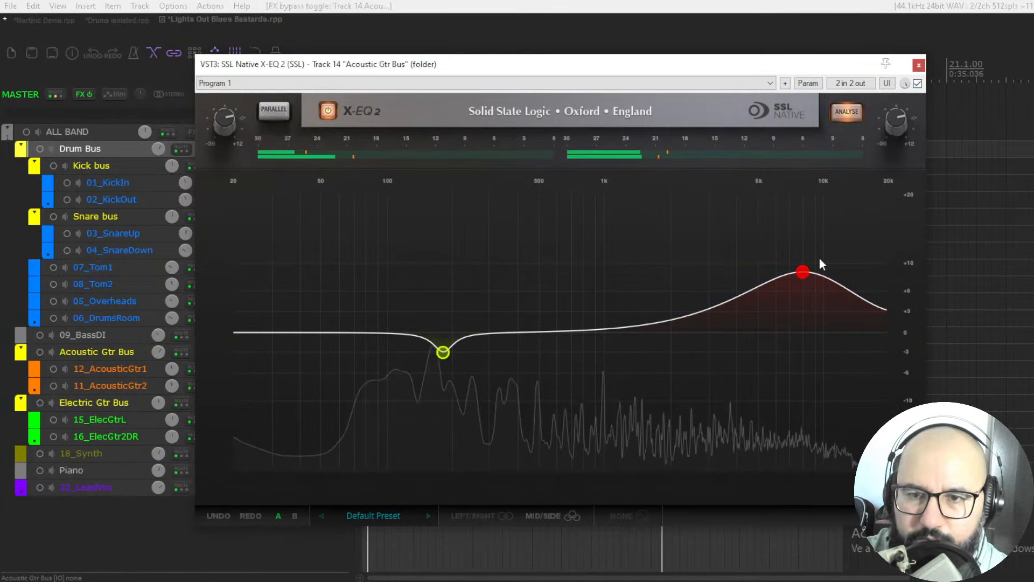
left_click_drag(802, 273, 805, 280)
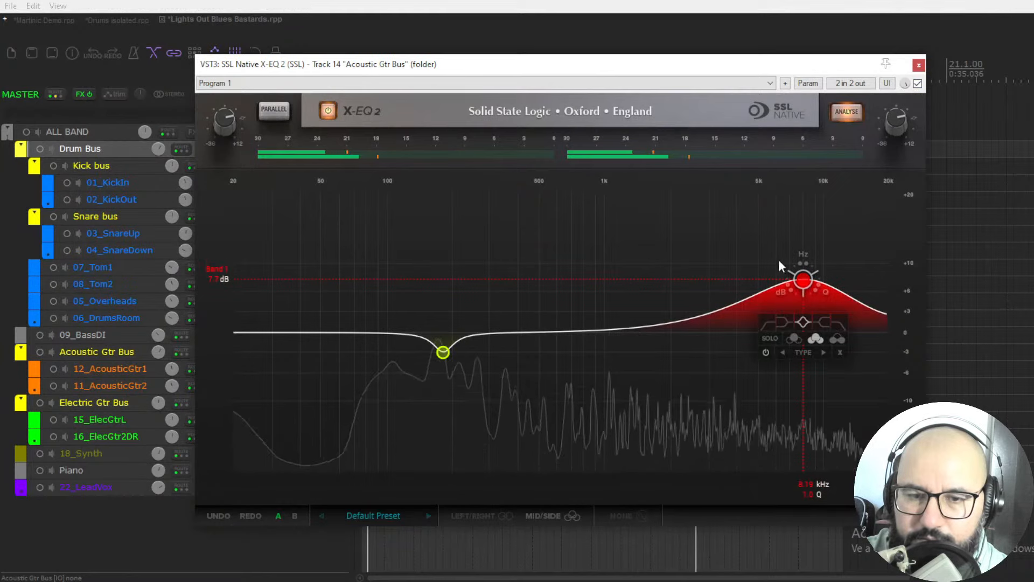
left_click(917, 84)
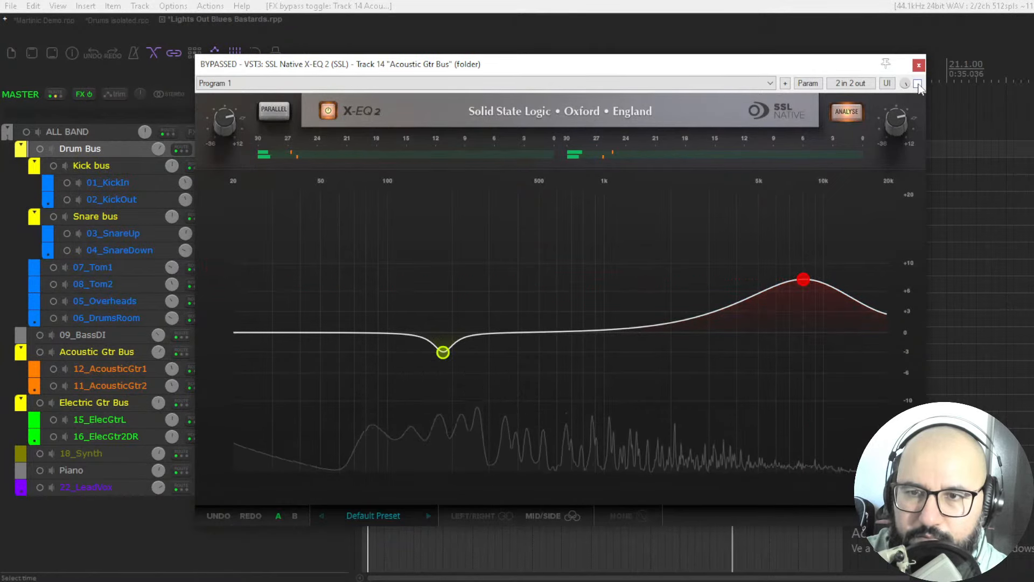
left_click(918, 84)
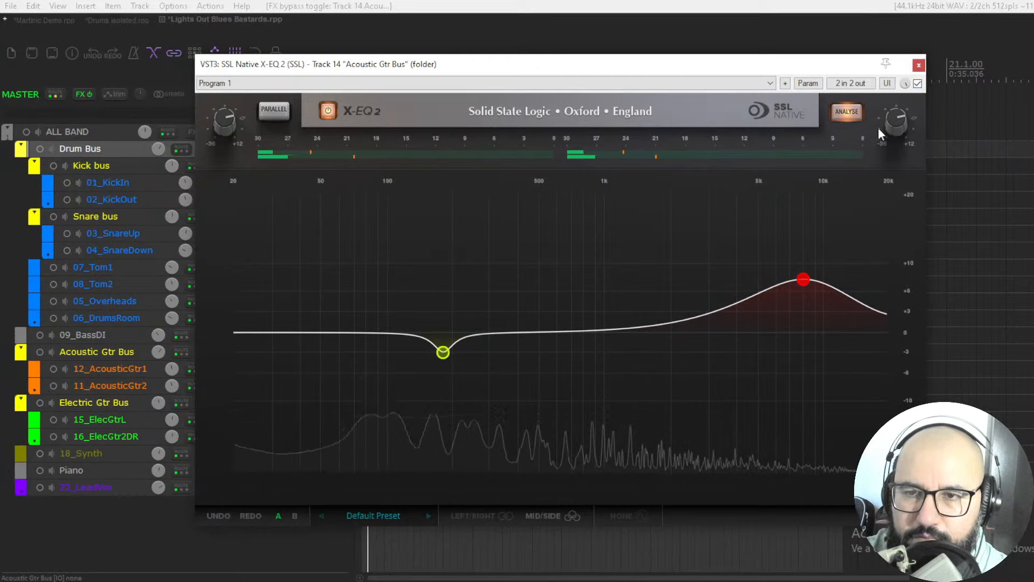
Step: Bypass and close the Acoustic Gtr Bus EQ, and take the bus out of solo
left_click(918, 84)
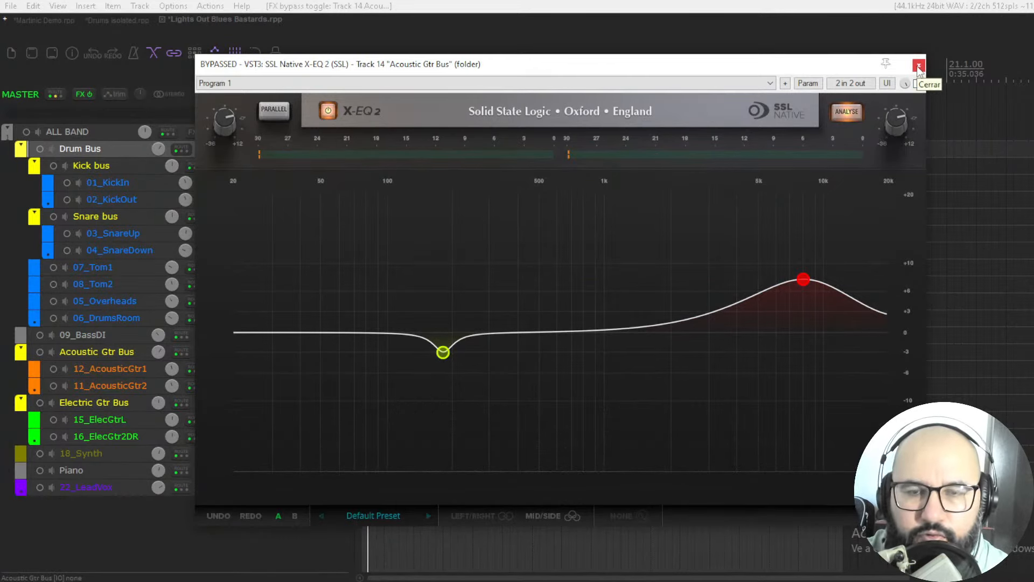
left_click(918, 67)
left_click(339, 353)
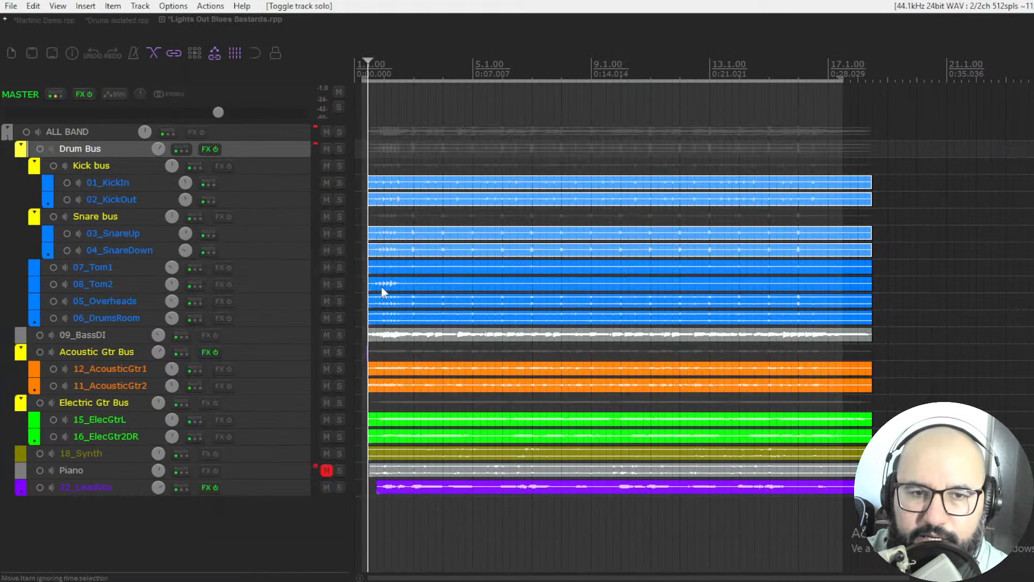
Step: Solo the Drum Bus and open its Scheps Omni Channel 2 plugin
left_click(340, 149)
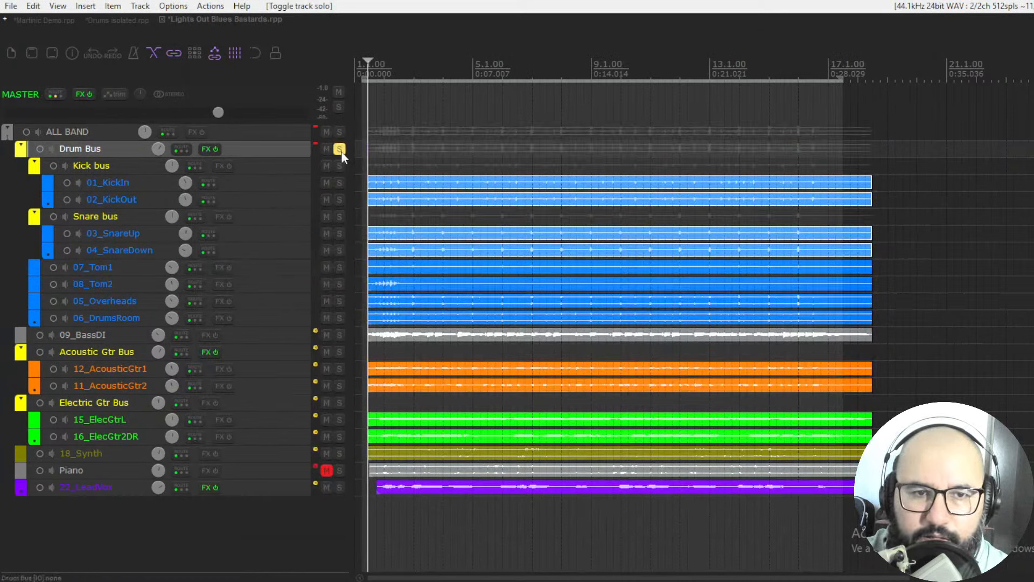
right_click(205, 148)
left_click(234, 179)
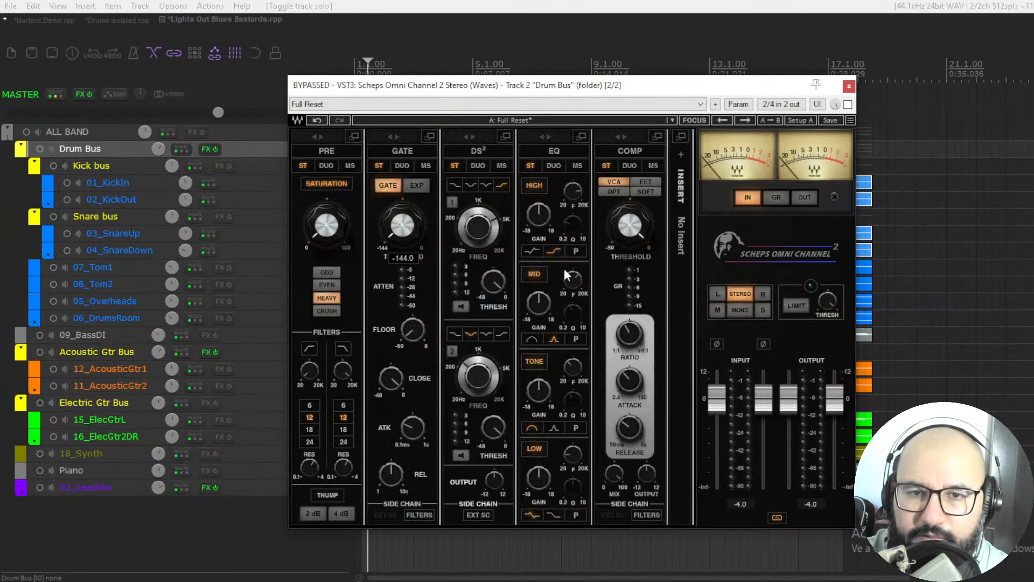
Step: Reposition the Scheps Omni Channel 2 window and set the preamp saturation type to Crush
left_click_drag(675, 86, 664, 91)
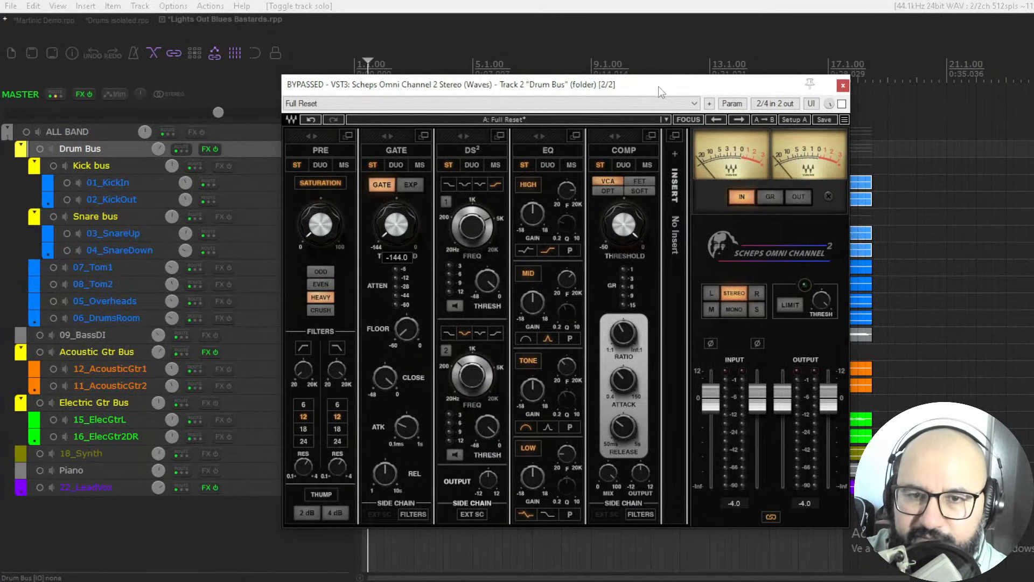
mouse_move(658, 86)
left_mouse_down()
mouse_move(682, 86)
mouse_move(677, 78)
left_mouse_up()
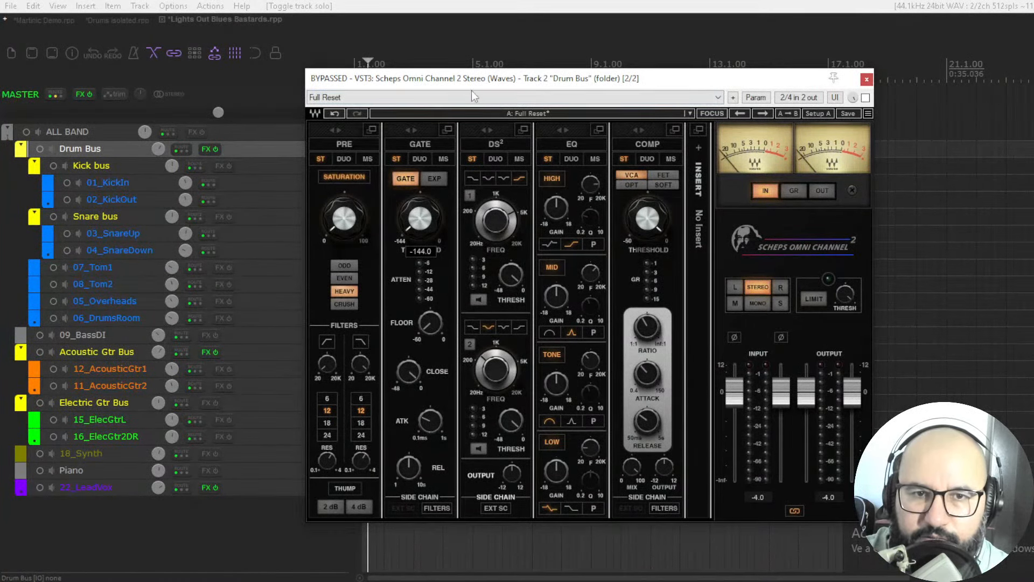
left_click_drag(676, 84, 678, 87)
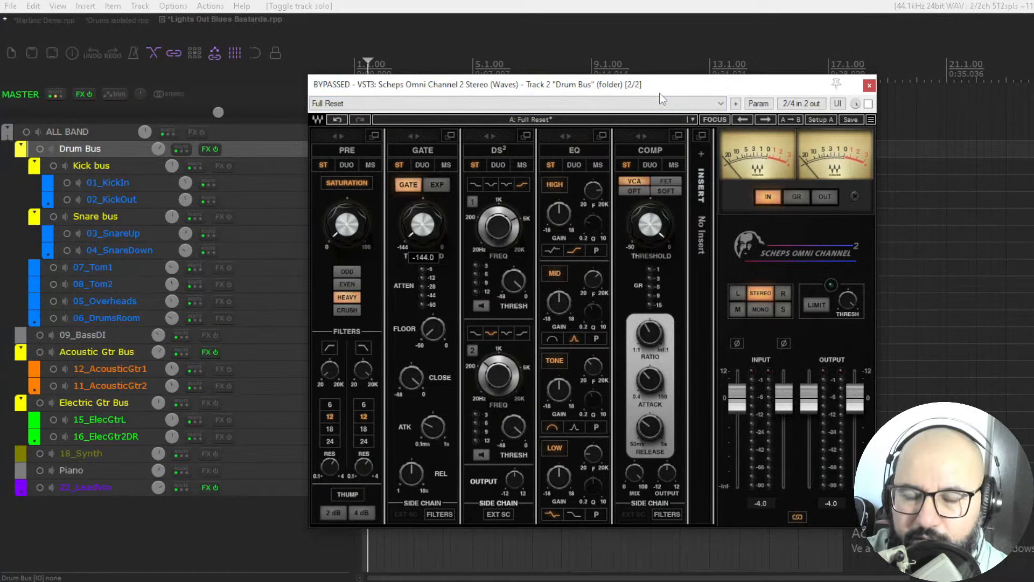
left_click(353, 311)
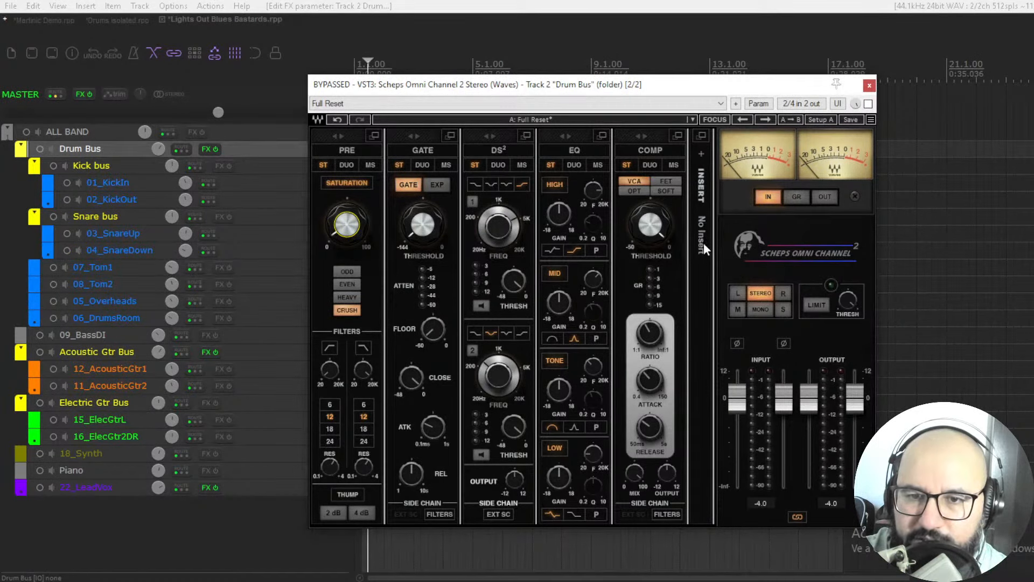
Step: Browse the VST3 plugin vendors available for the channel strip's insert slot, and close the list without loading one
left_click(702, 154)
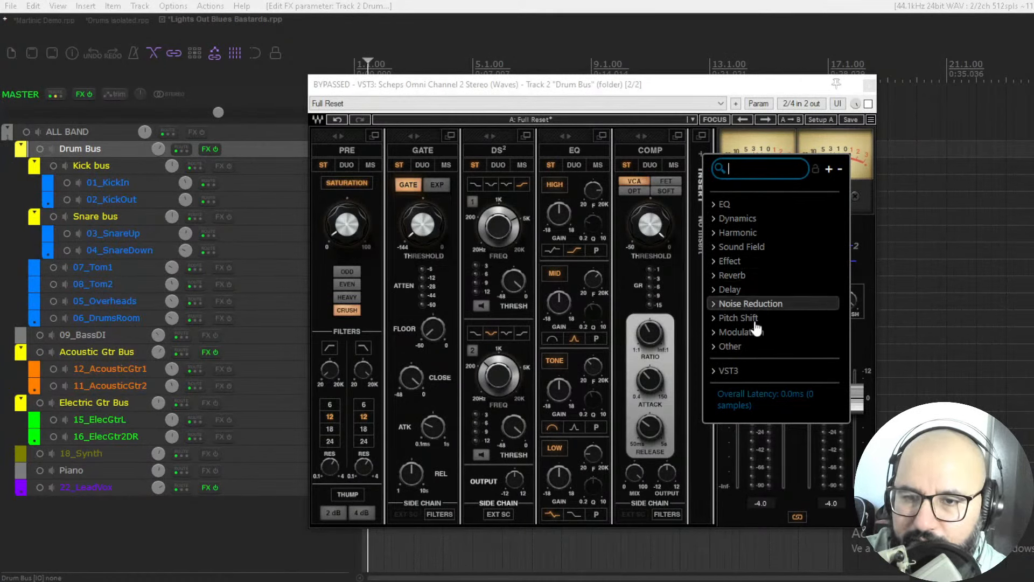
left_click(721, 372)
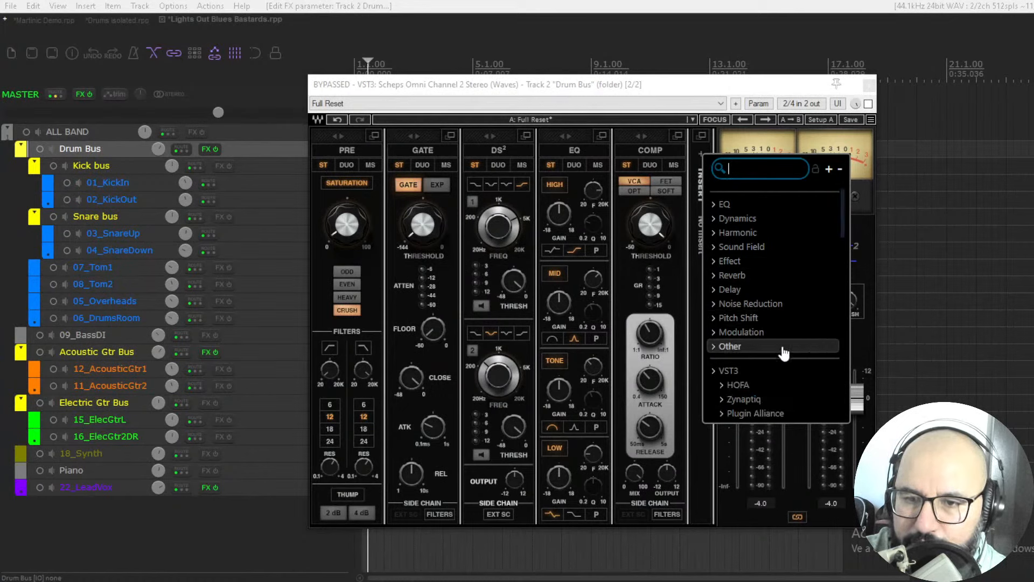
scroll(784, 348, "down", 4)
scroll(785, 349, "down", 3)
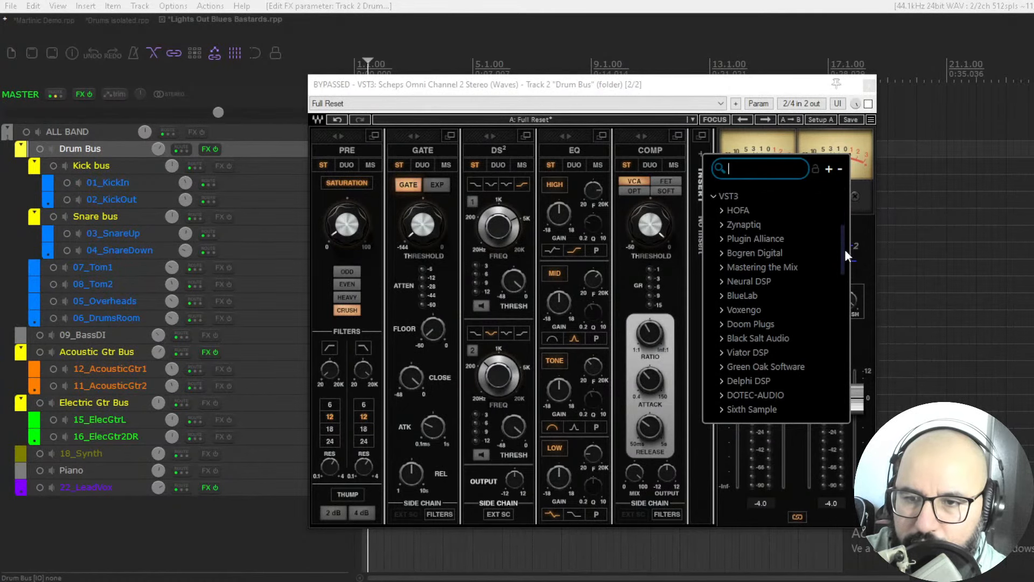
scroll(844, 273, "down", 10)
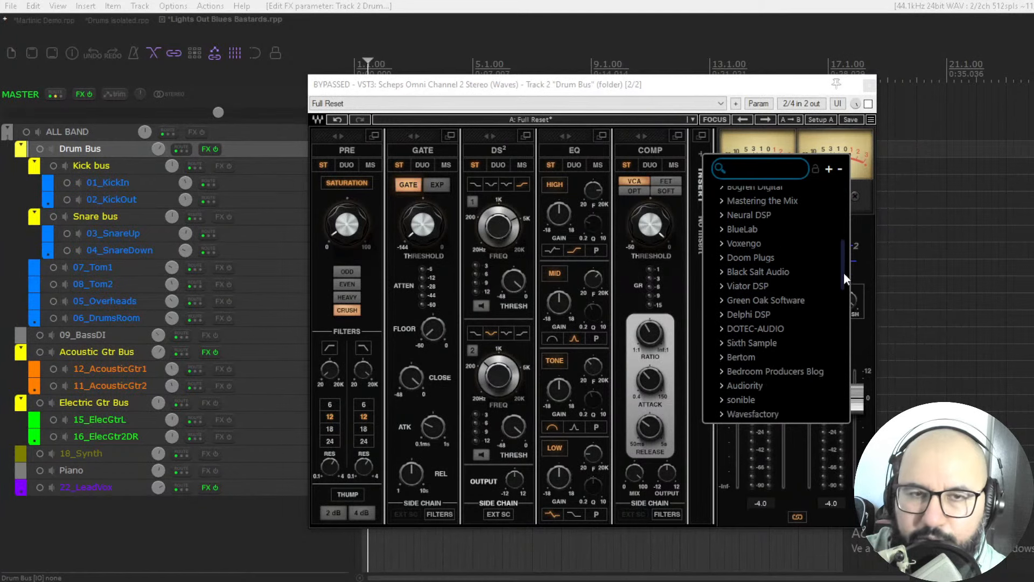
left_click_drag(846, 306, 846, 237)
left_click(861, 194)
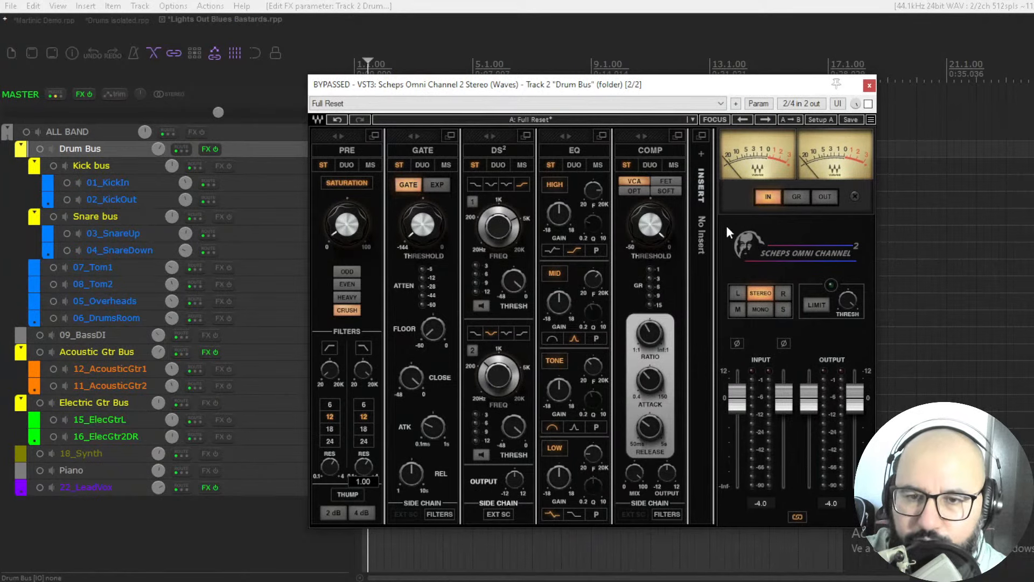
Step: Try the Even saturation type, return to Crush, and engage the preamp's high-pass and low-pass filters
left_click_drag(713, 85, 726, 86)
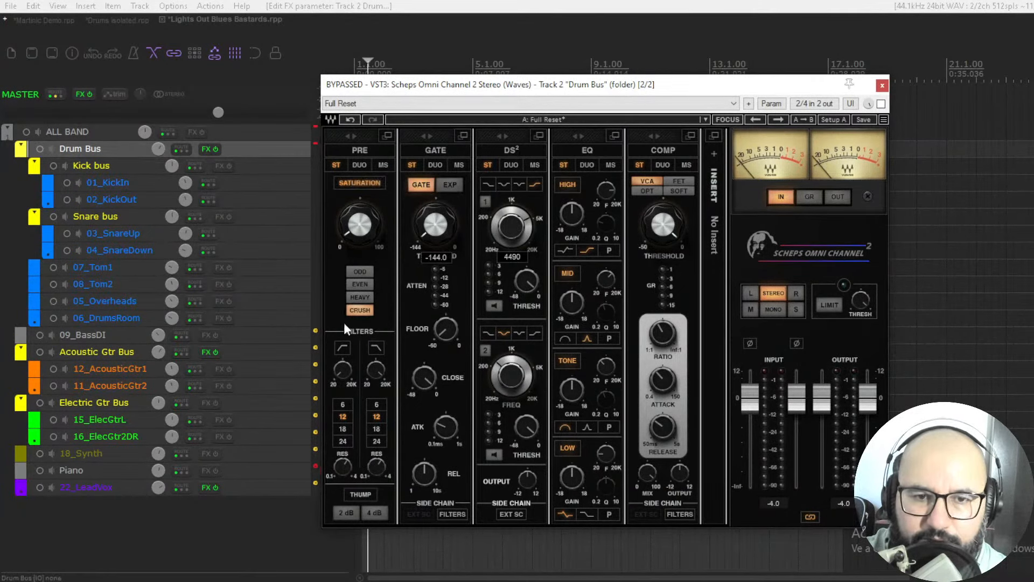
left_click(361, 271)
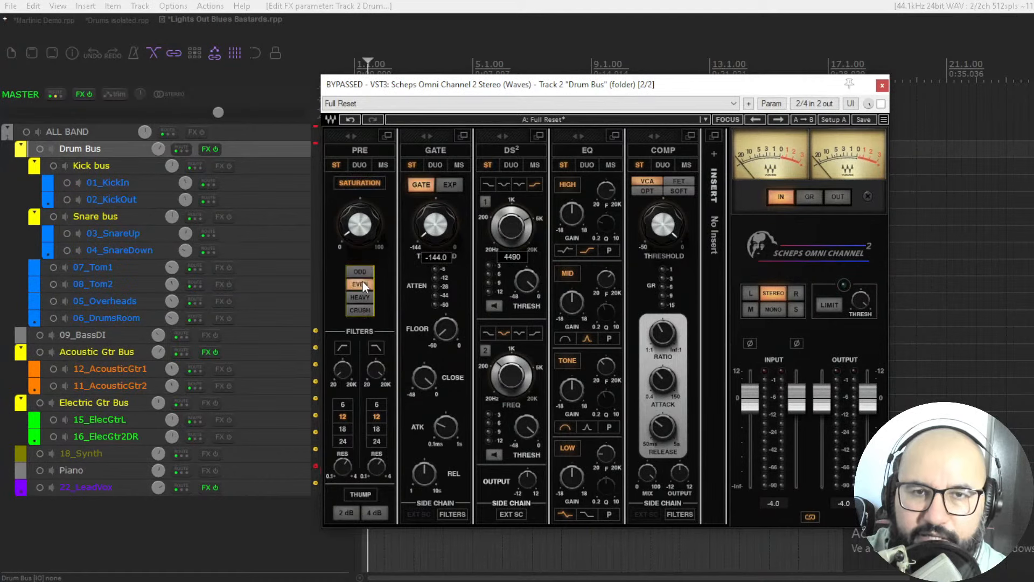
left_click(363, 311)
left_click_drag(342, 371, 341, 334)
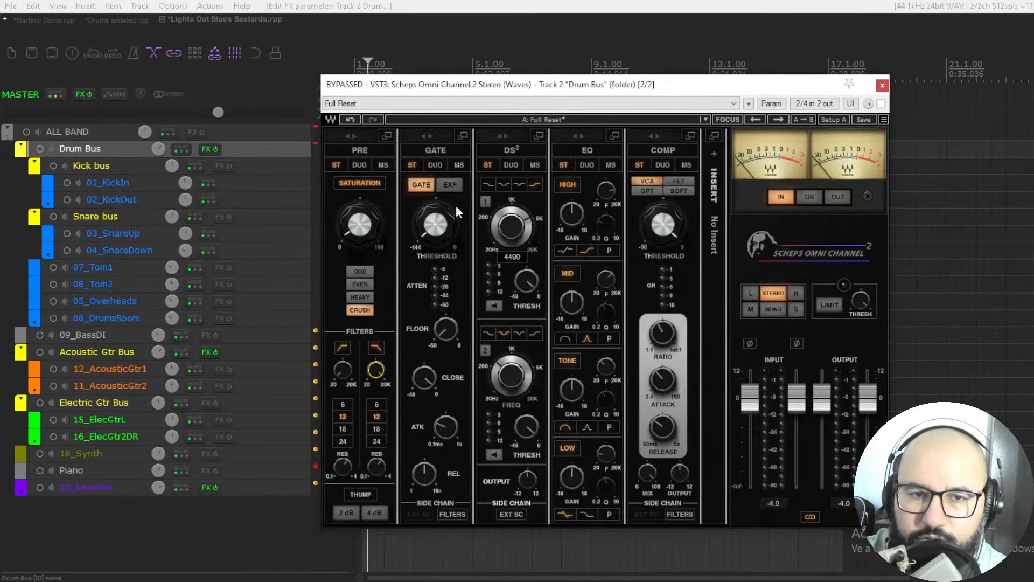
Step: Switch the gate module to expander mode and back to gate mode
left_click(449, 185)
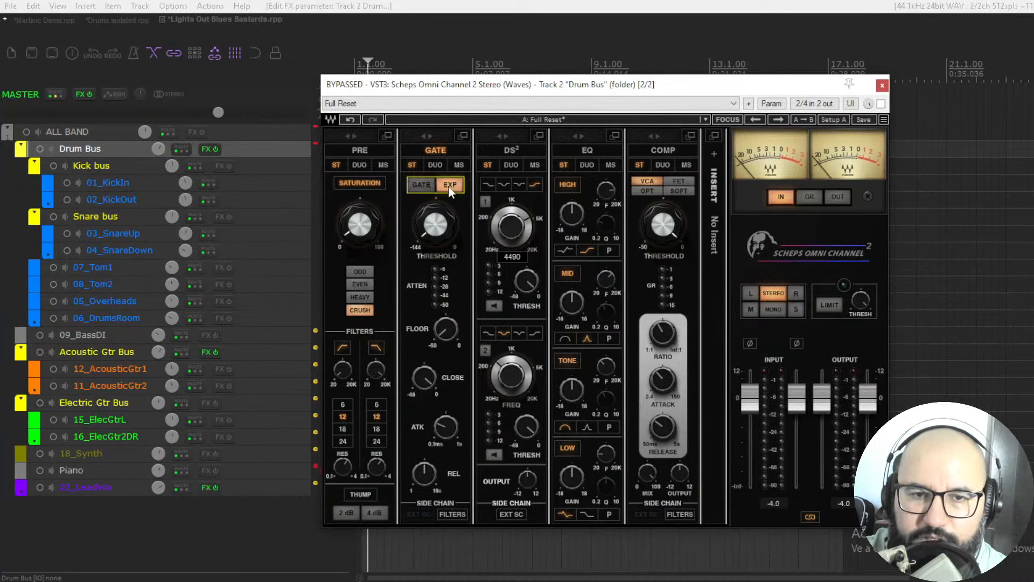
left_click(448, 189)
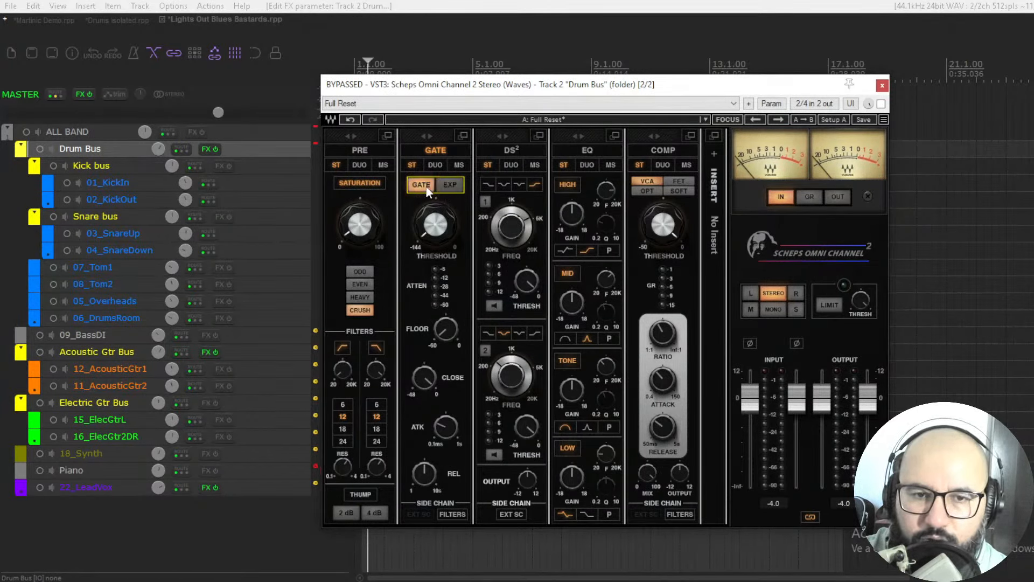
mouse_move(431, 226)
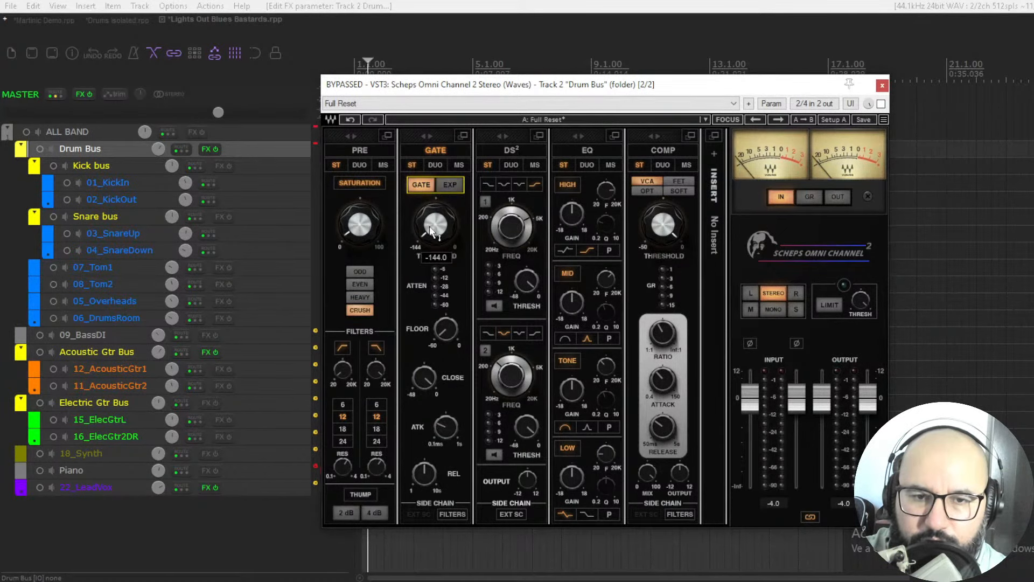
Step: Reposition the Scheps Omni Channel 2 window, mute the master track, and take the plugin out of bypass
mouse_move(469, 85)
left_mouse_down()
mouse_move(461, 145)
mouse_move(491, 130)
mouse_move(470, 86)
left_mouse_up()
left_click(339, 92)
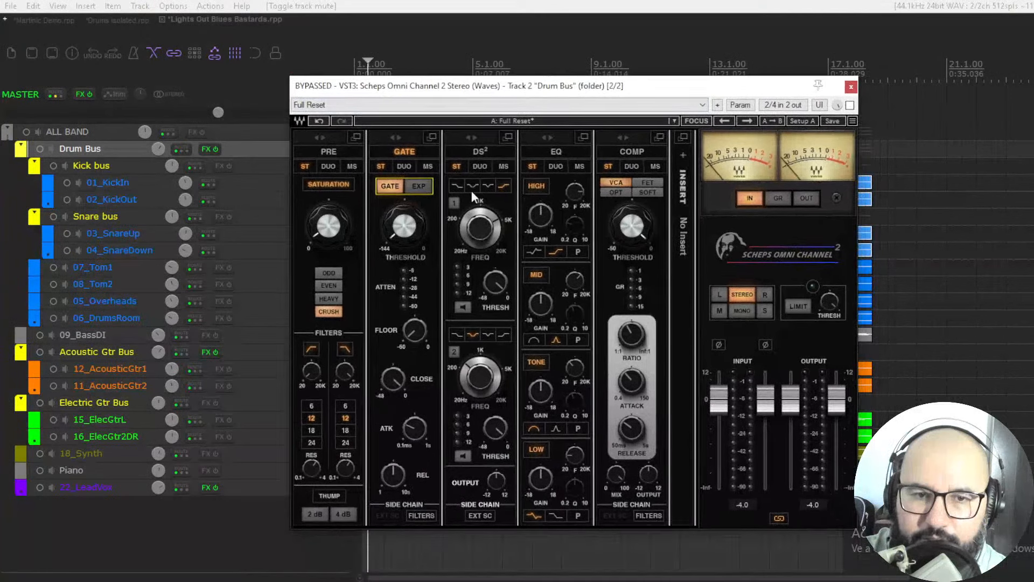
left_click(414, 230)
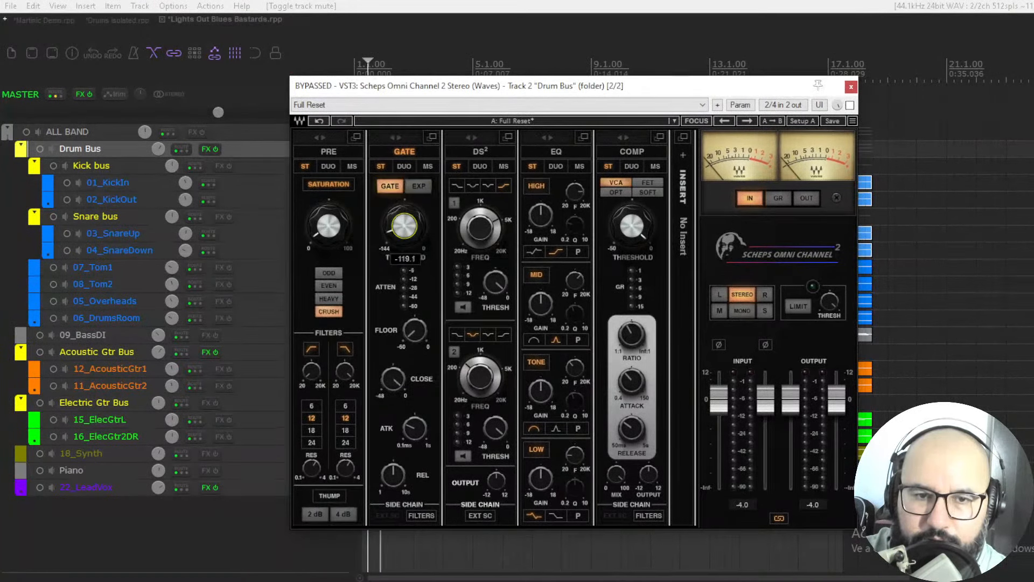
left_click(850, 105)
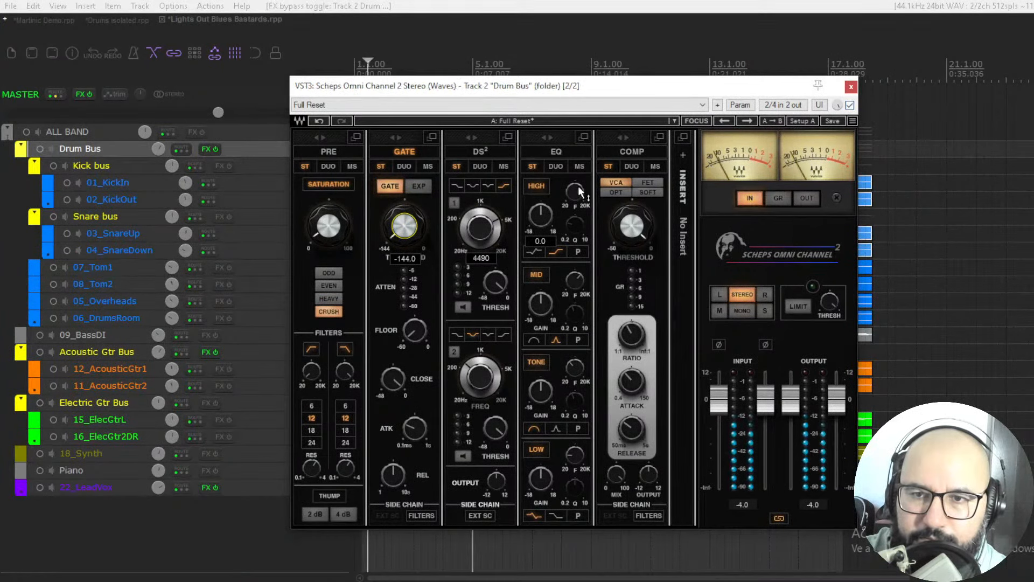
Step: Raise the gate's threshold during playback, then return it to -144
left_click_drag(405, 229, 405, 161)
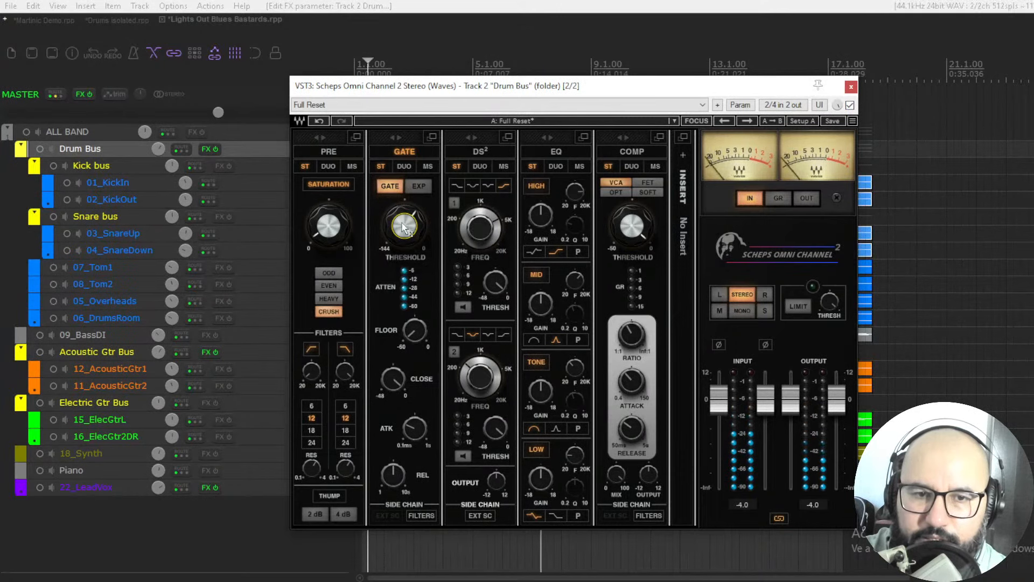
left_click_drag(404, 228, 404, 304)
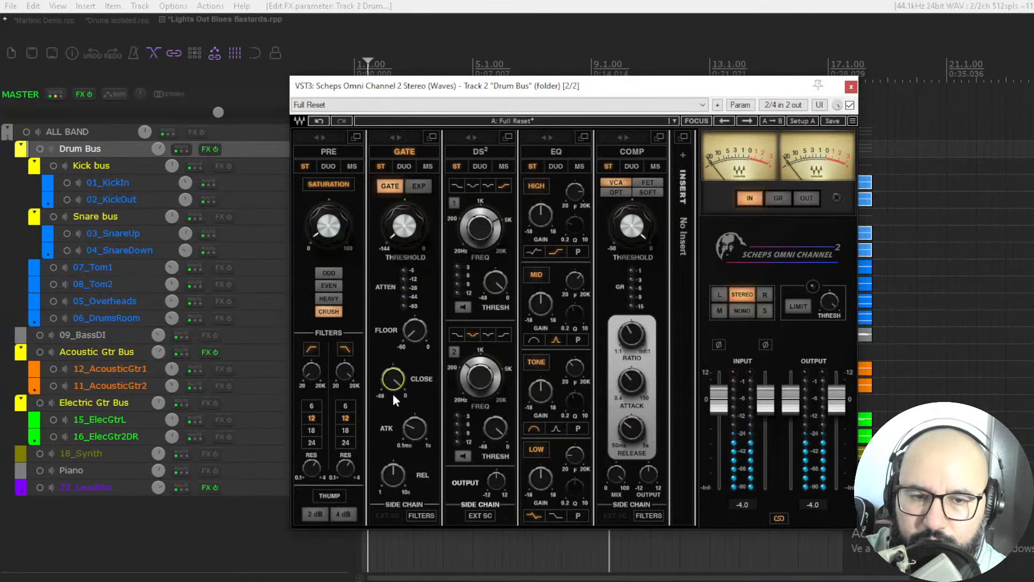
left_click(393, 481)
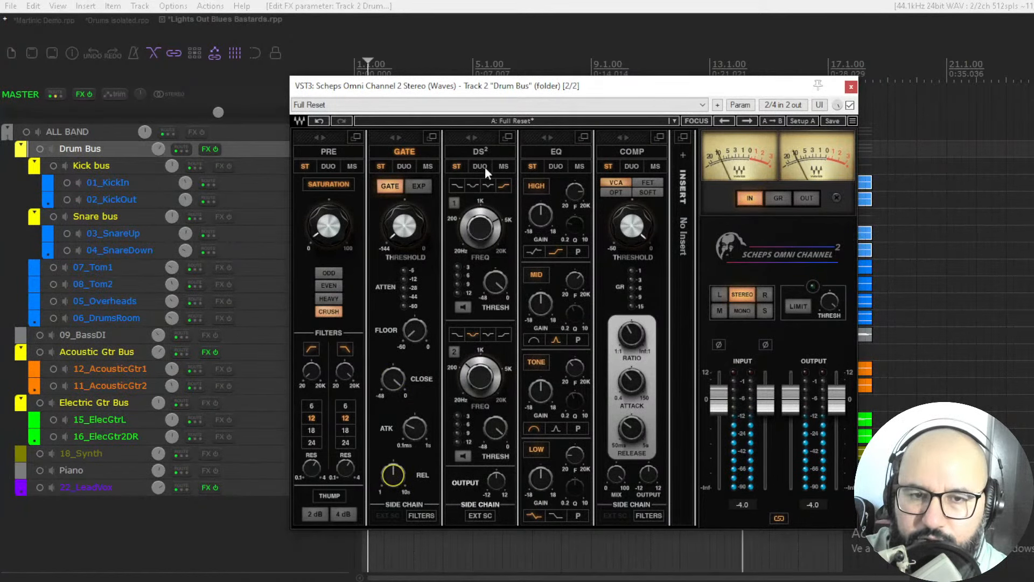
Step: Engage the DS² module, try band 1 thresholds of -36.7 and -14.8, and briefly audition the band alone
left_click(480, 150)
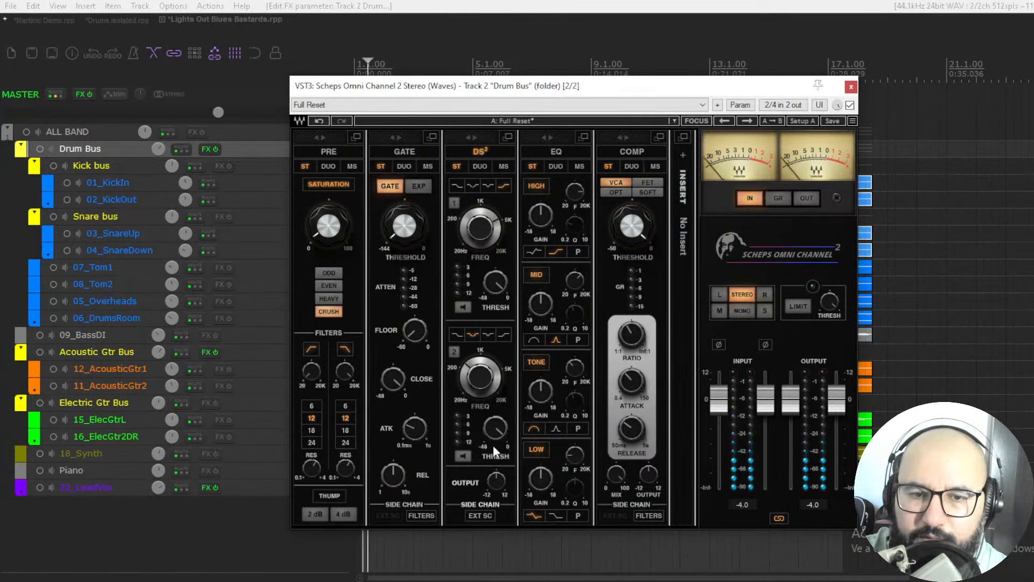
left_click(480, 225)
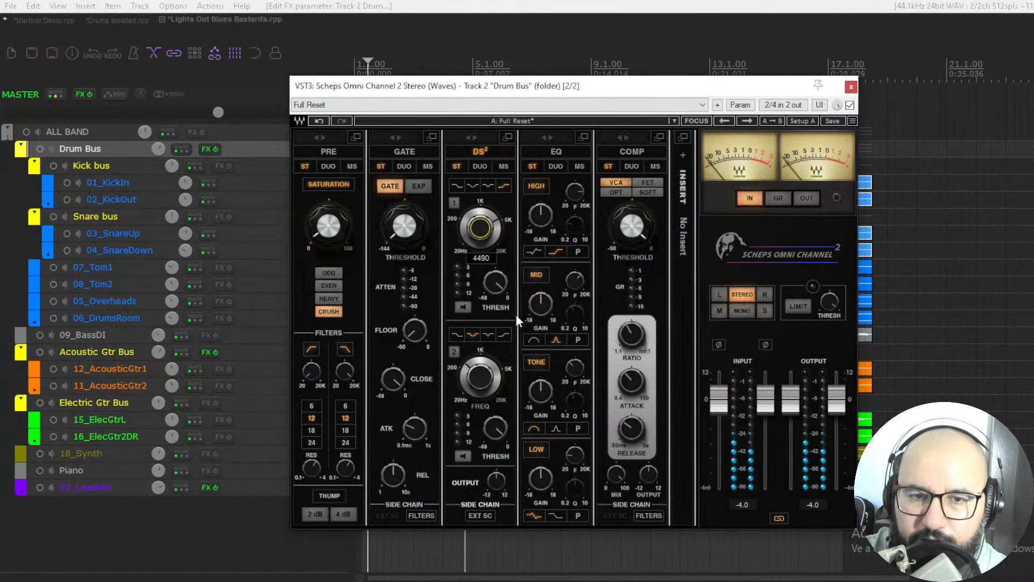
left_click_drag(495, 282, 495, 346)
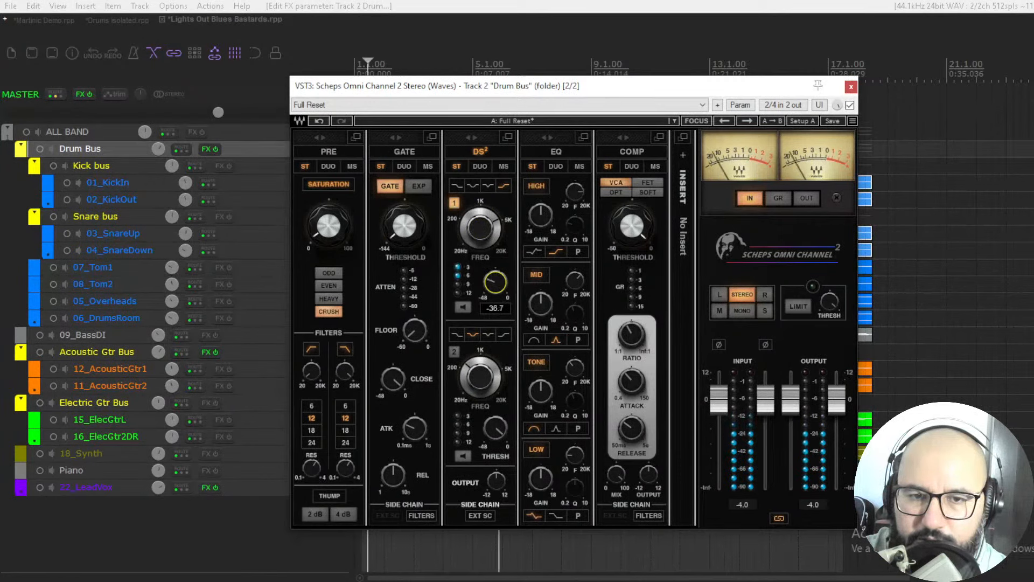
left_click_drag(490, 286, 490, 251)
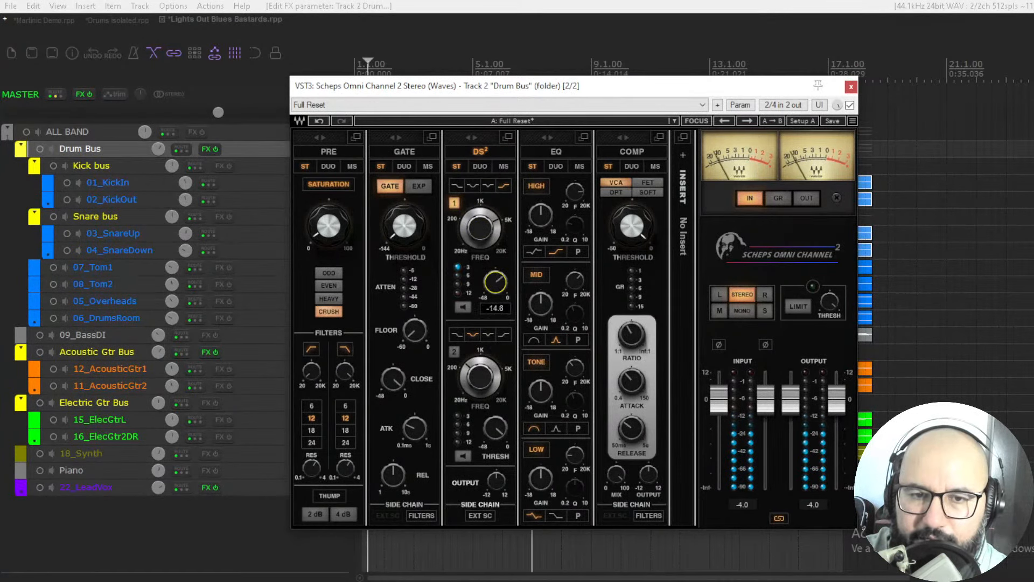
left_click(463, 308)
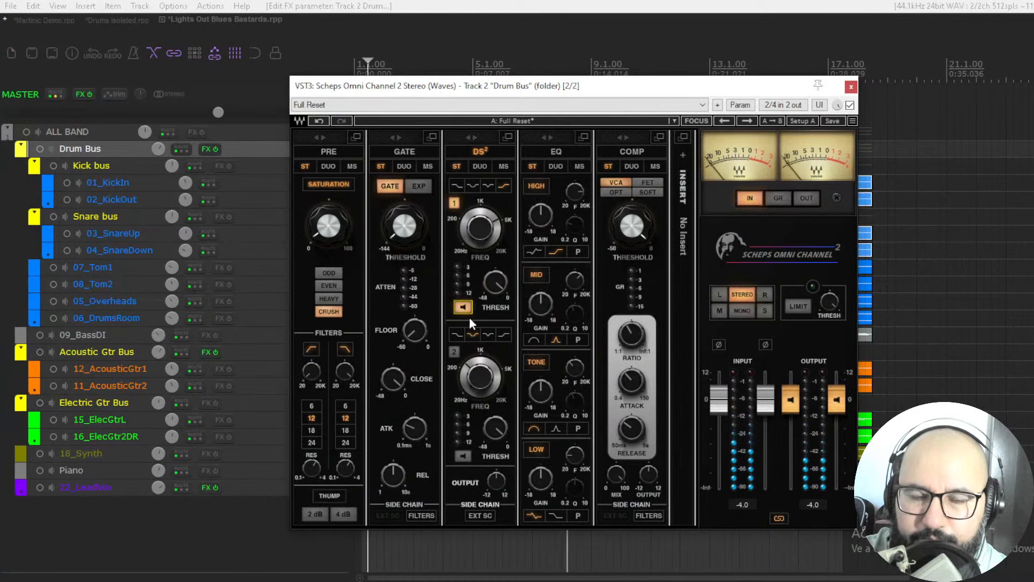
left_click(461, 308)
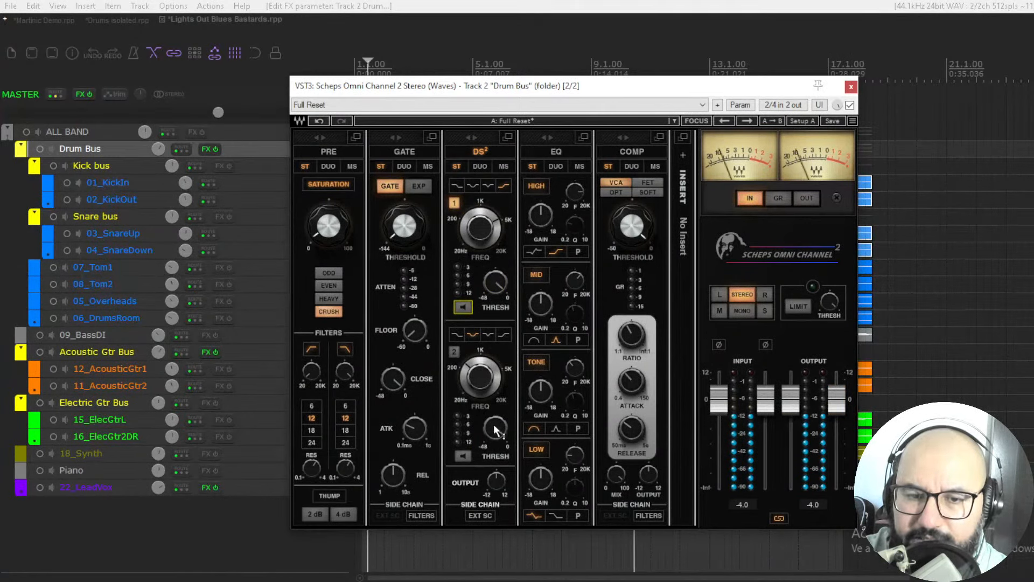
Step: Set DS² band 2 to the third filter shape and sweep its frequency to 3186 Hz
left_click(486, 336)
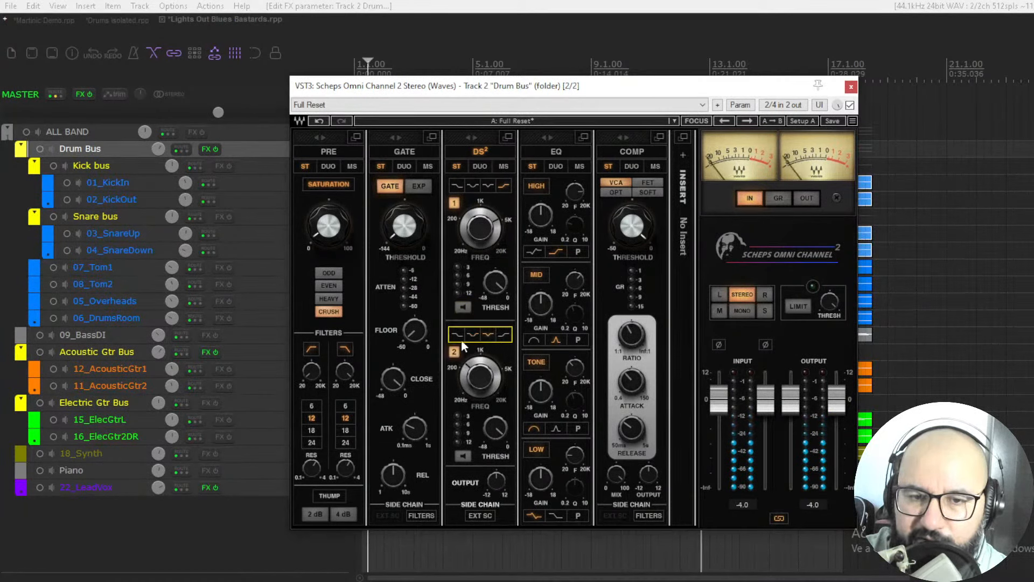
left_click(482, 380)
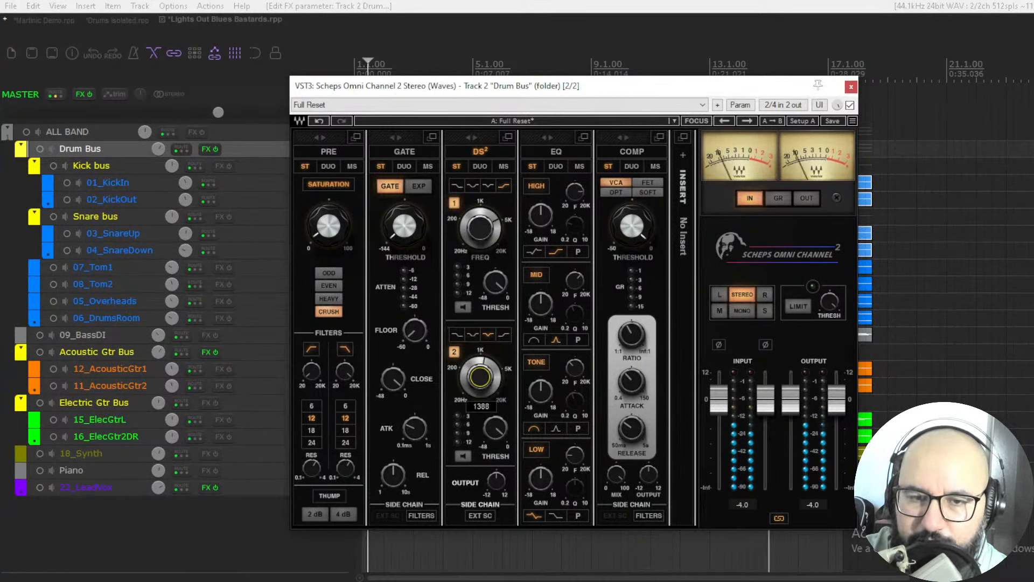
left_click_drag(484, 380, 484, 368)
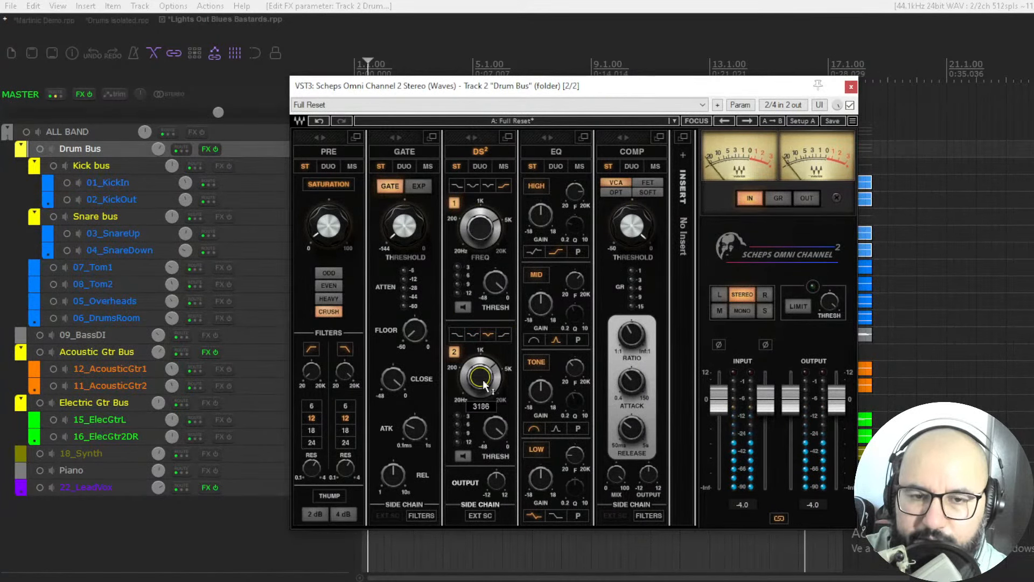
mouse_move(494, 425)
left_mouse_down()
mouse_move(493, 438)
mouse_move(493, 427)
left_mouse_up()
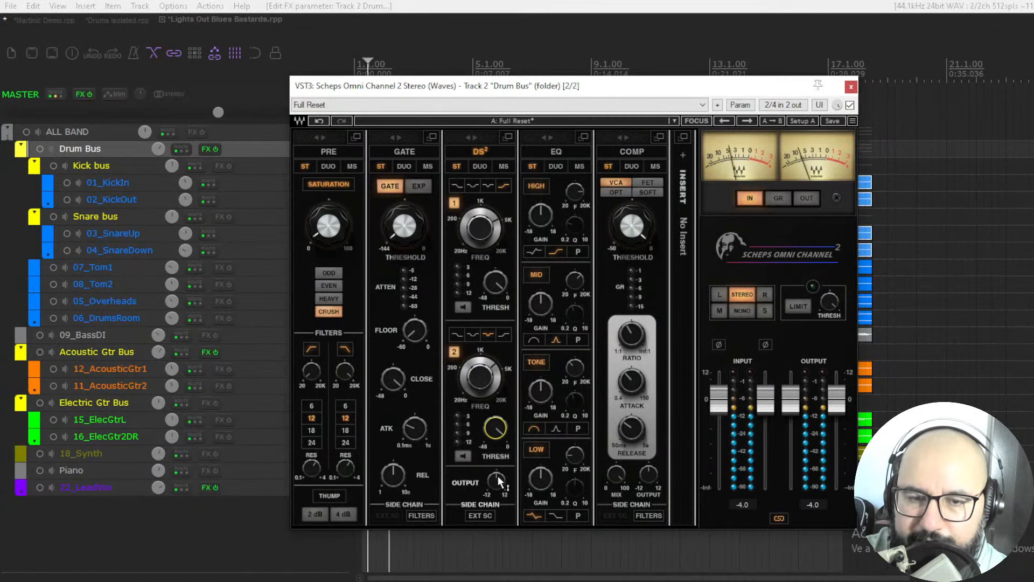
Step: Switch off DS² bands 2 and 1, disengage the module, and engage the EQ module
left_click(454, 352)
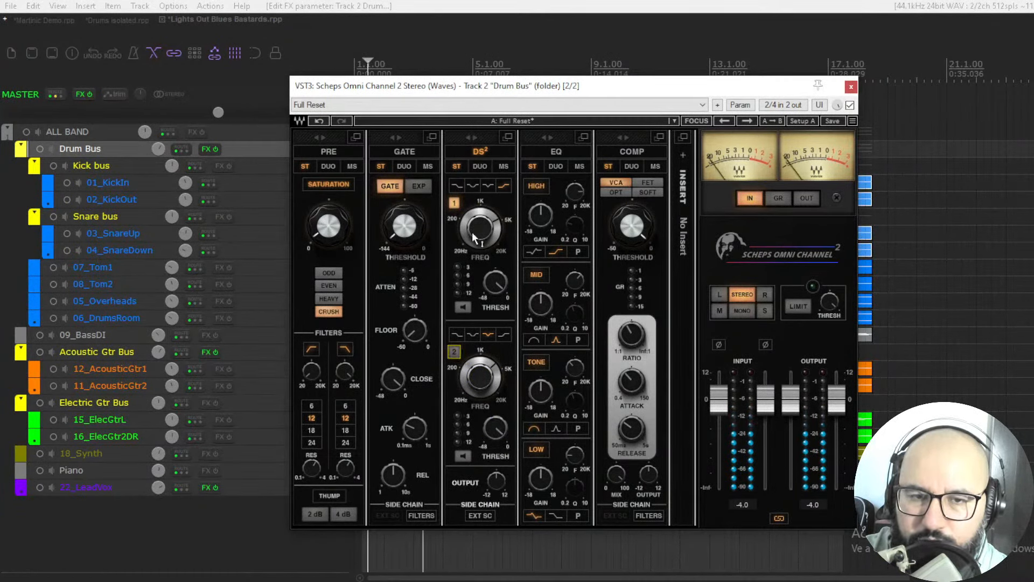
left_click(455, 202)
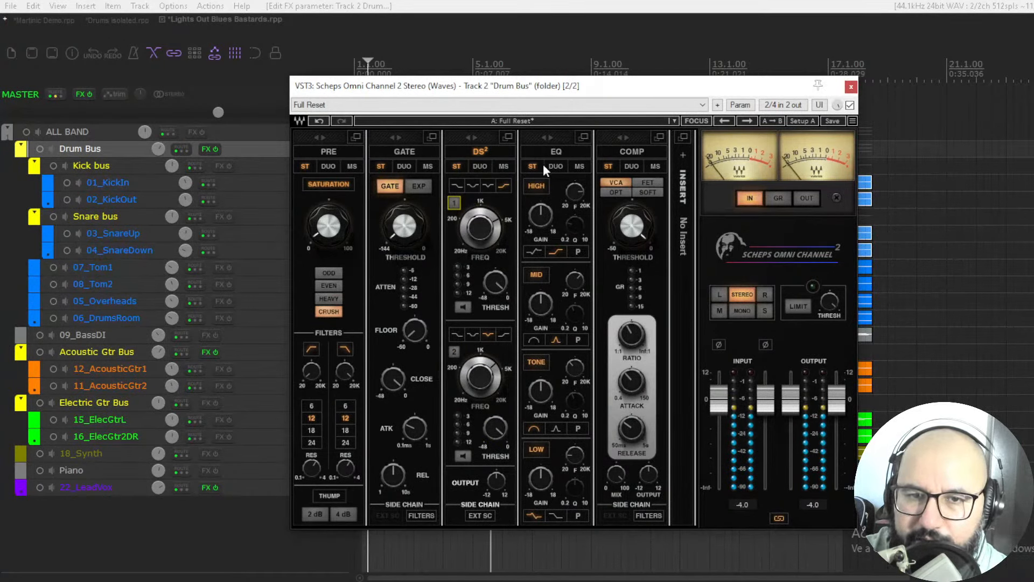
left_click(557, 151)
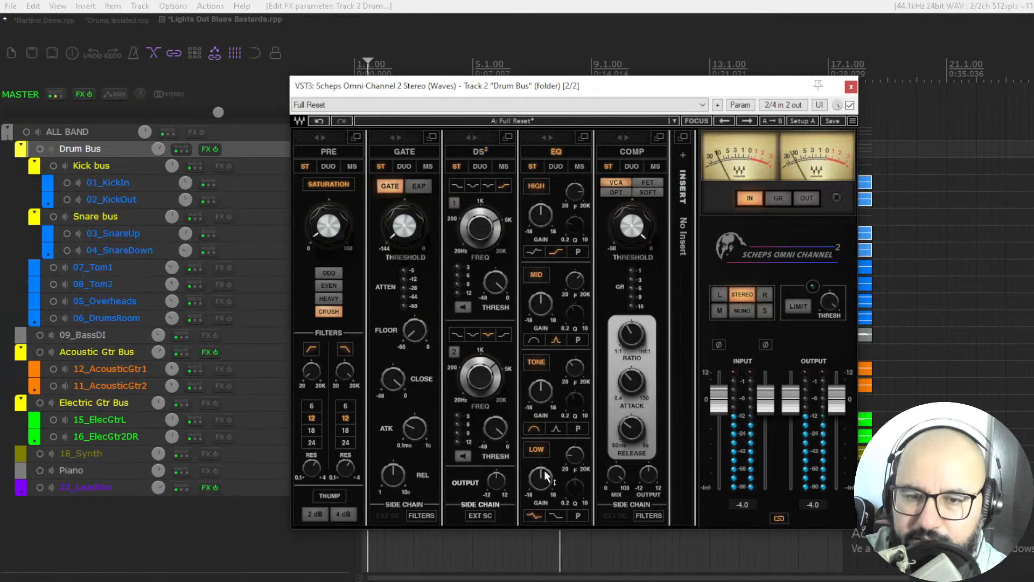
Step: Nudge the EQ's Tone gain, and switch the High band to its first filter shape and back to the shelf
mouse_move(542, 396)
left_mouse_down()
mouse_move(541, 434)
mouse_move(541, 393)
left_mouse_up()
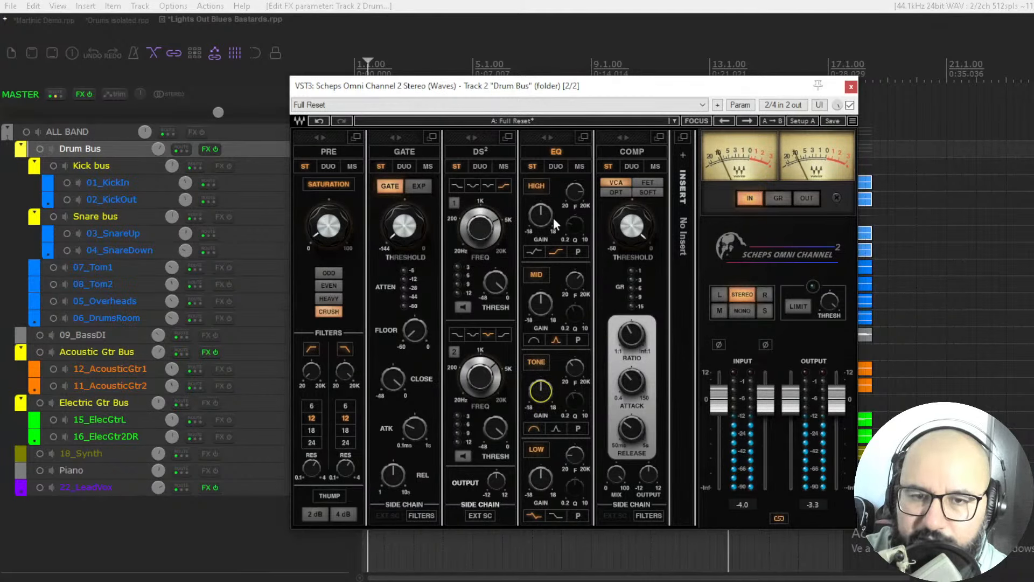
left_click(536, 251)
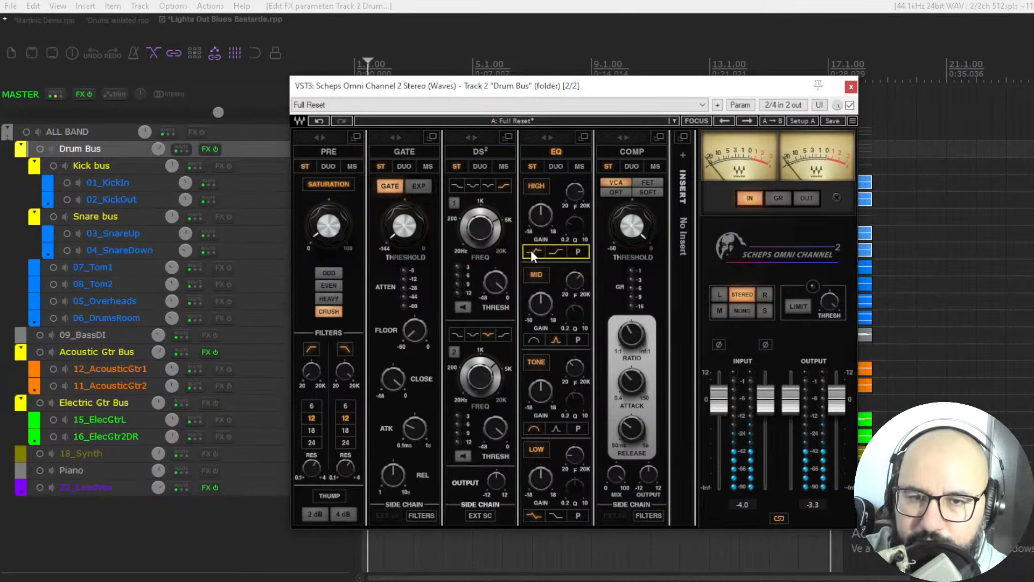
left_click(555, 252)
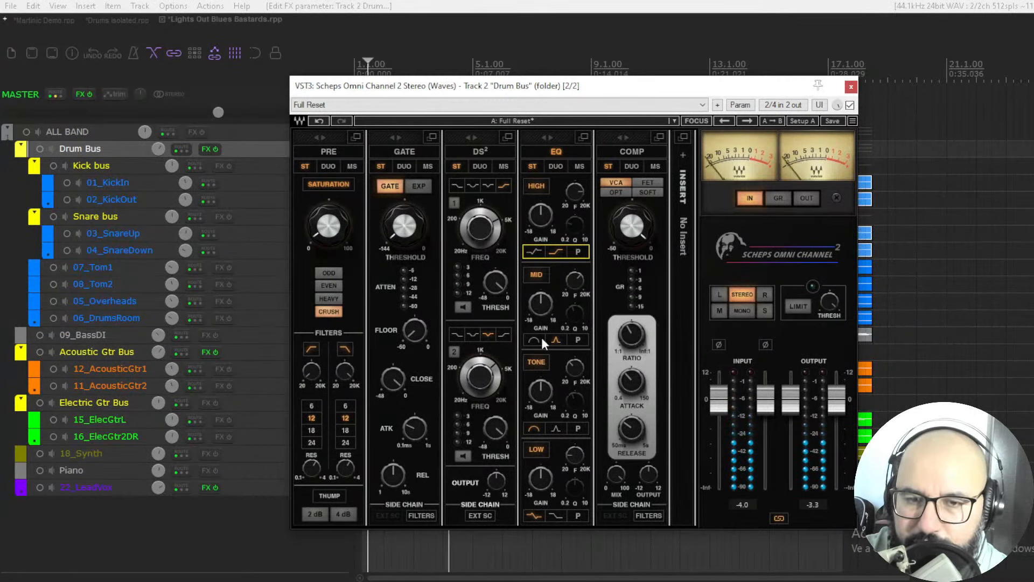
Step: Sweep the EQ's High frequency to 1590 Hz, try the Low band's P option, and set the Low band to shelf
left_click(574, 372)
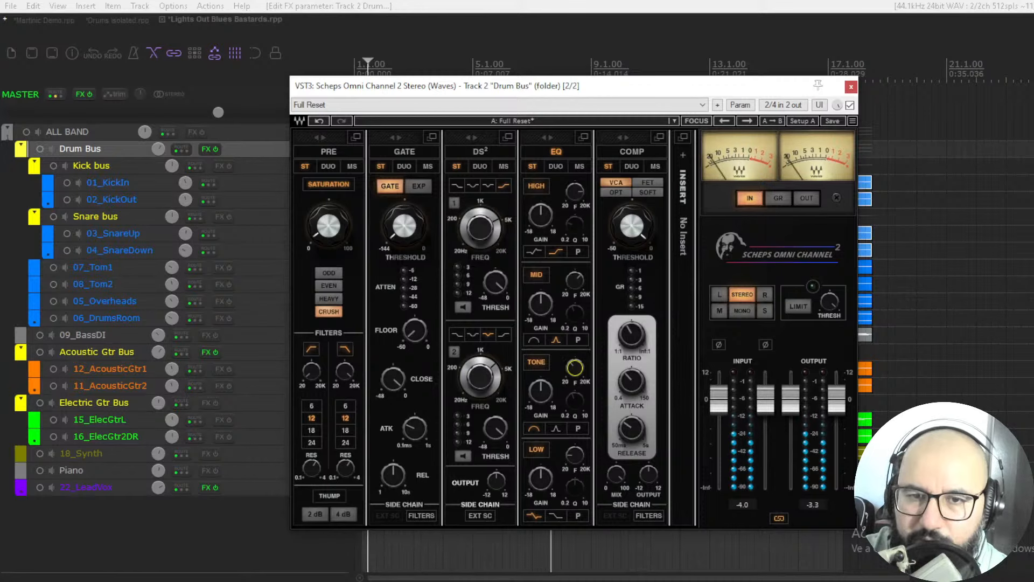
left_click_drag(575, 192, 575, 214)
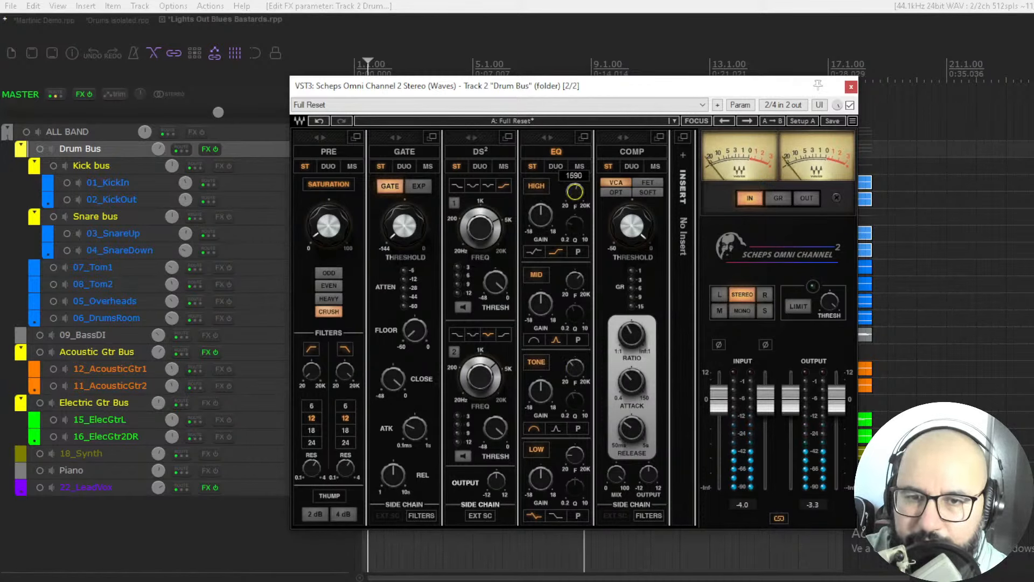
left_click(575, 453)
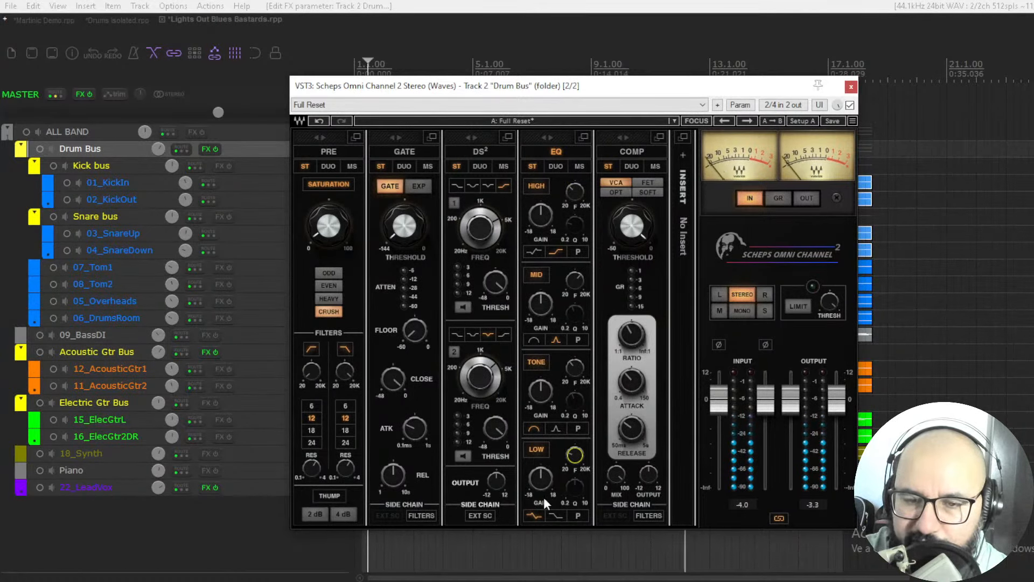
left_click(578, 515)
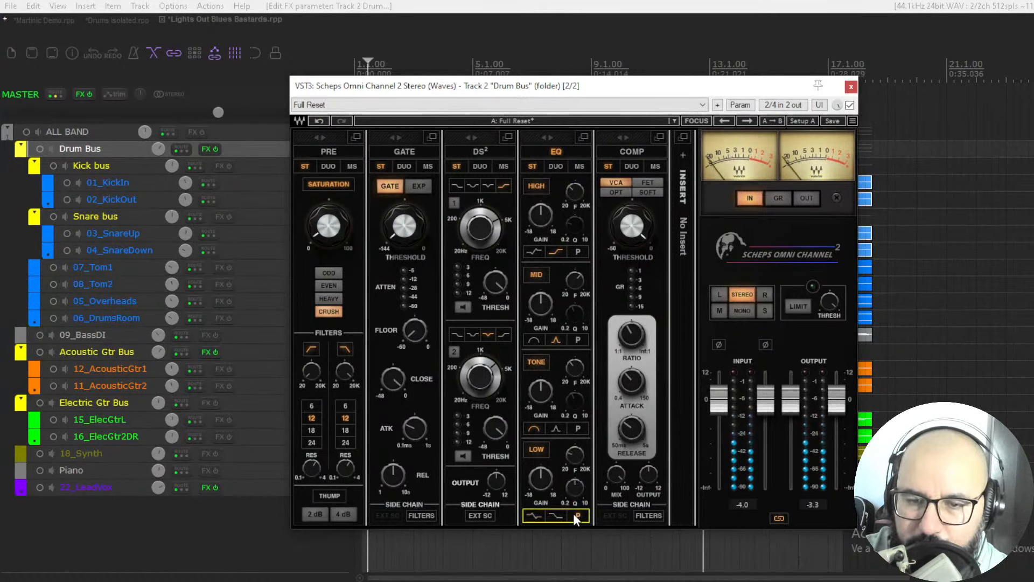
left_click(539, 515)
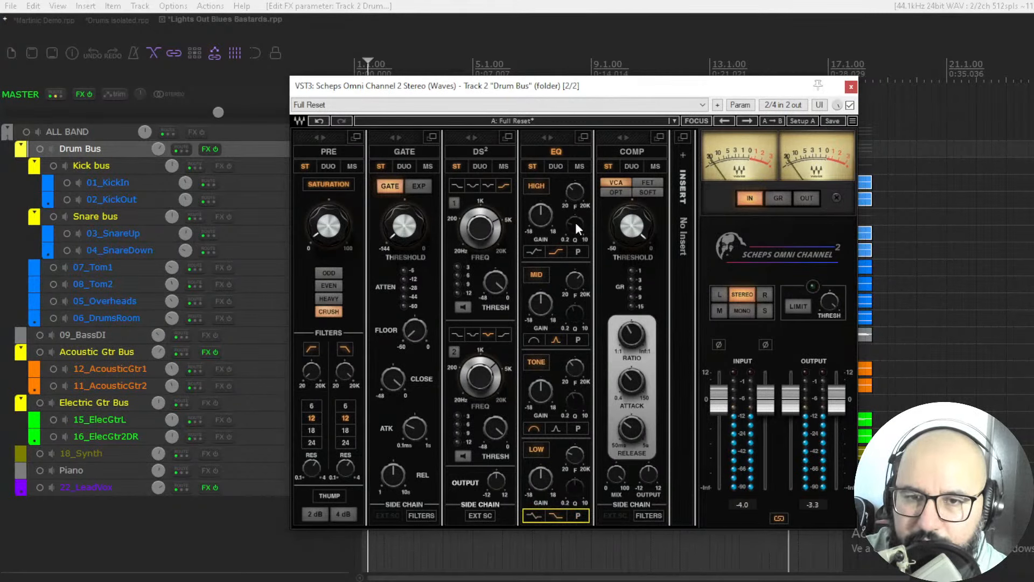
Step: Set the compressor to Soft mode, lower its threshold and adjust its mix, and switch the meters to GR
left_click(645, 192)
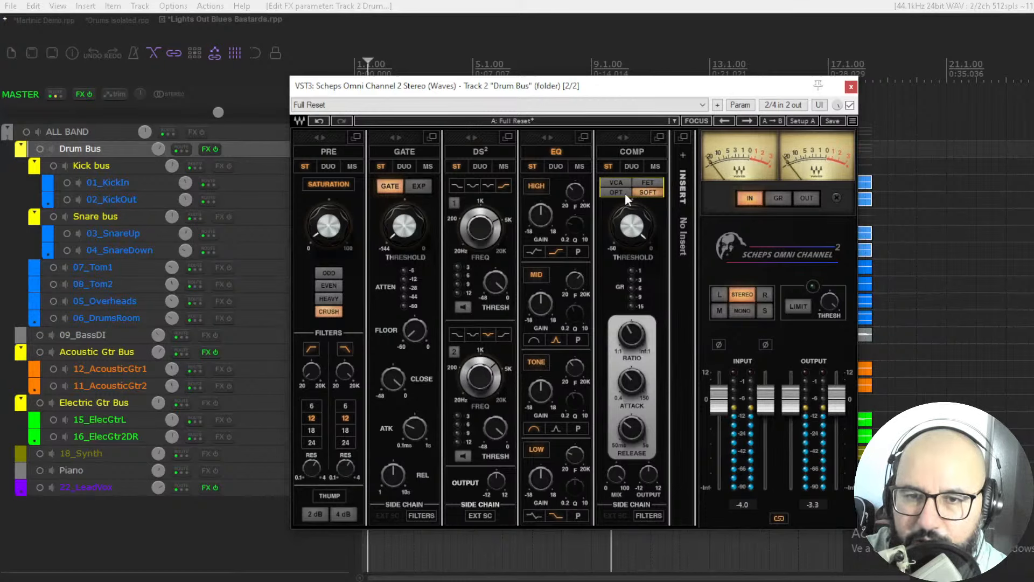
mouse_move(632, 226)
left_mouse_down()
mouse_move(632, 285)
mouse_move(632, 231)
left_mouse_up()
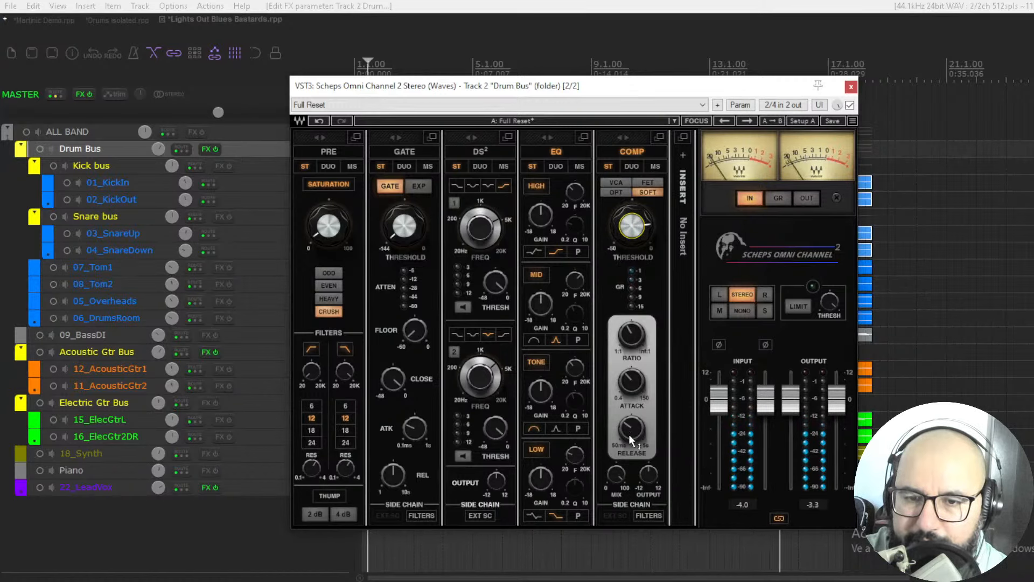
mouse_move(616, 475)
left_mouse_down()
mouse_move(616, 493)
mouse_move(616, 470)
left_mouse_up()
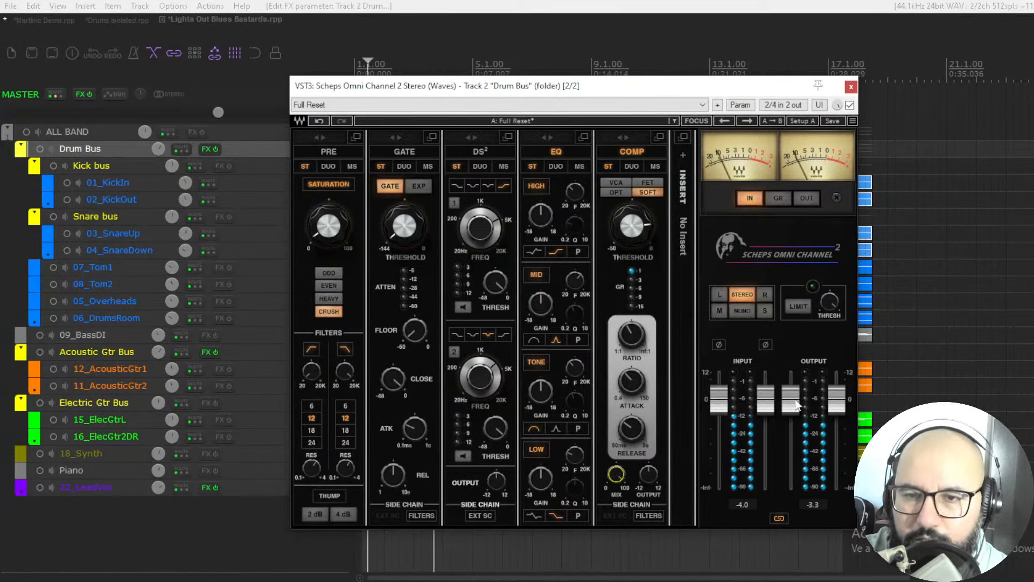
left_click(773, 199)
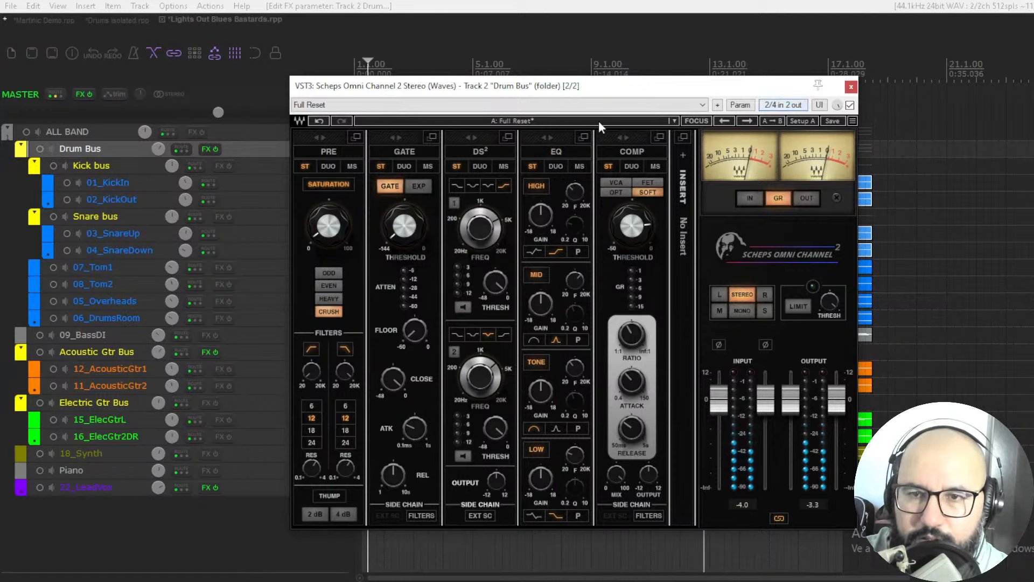
Step: Reposition the Scheps Omni Channel 2 window to reach the master controls, and unmute the master track
left_click_drag(625, 86, 651, 110)
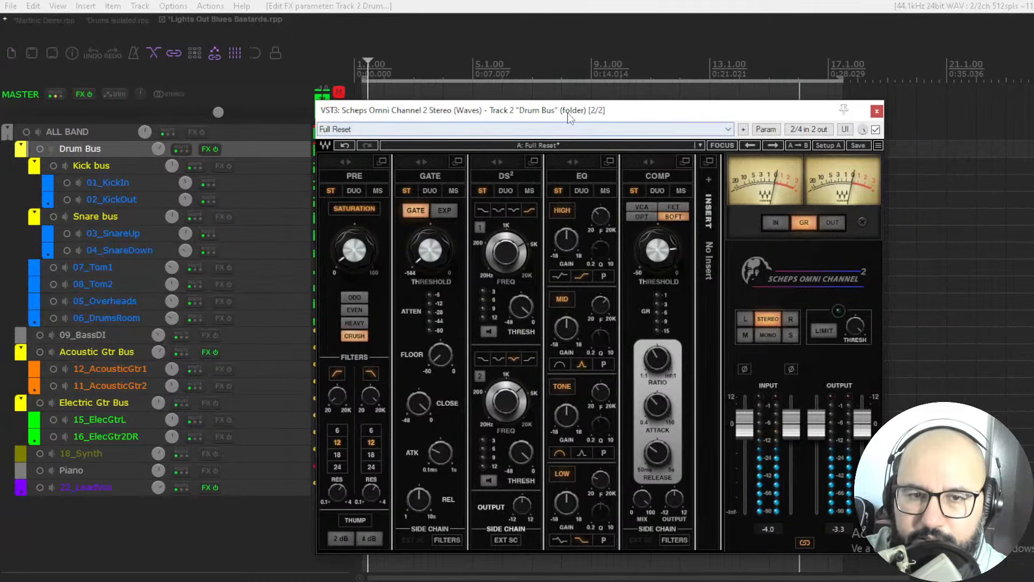
left_click_drag(581, 110, 578, 124)
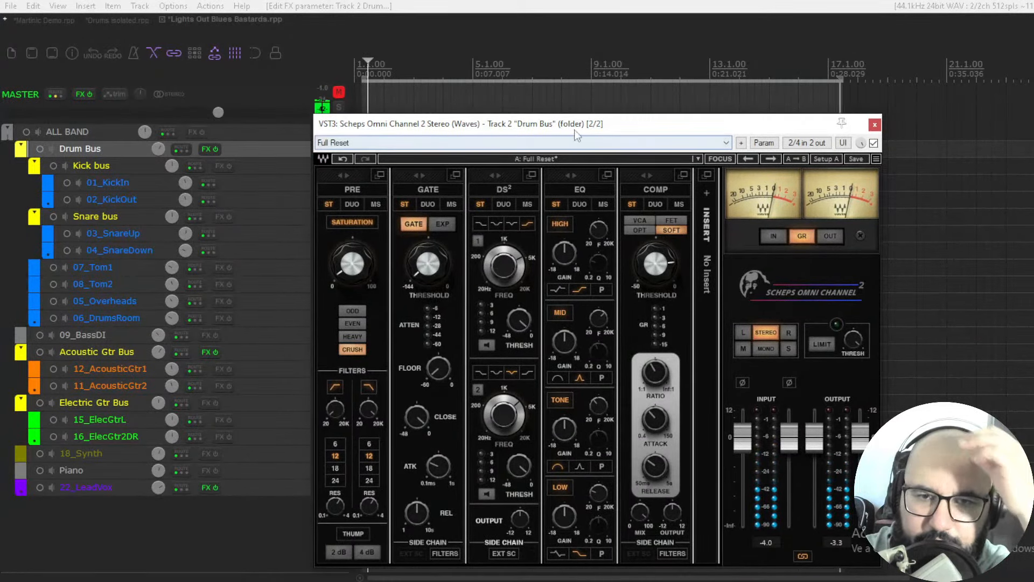
left_click(338, 93)
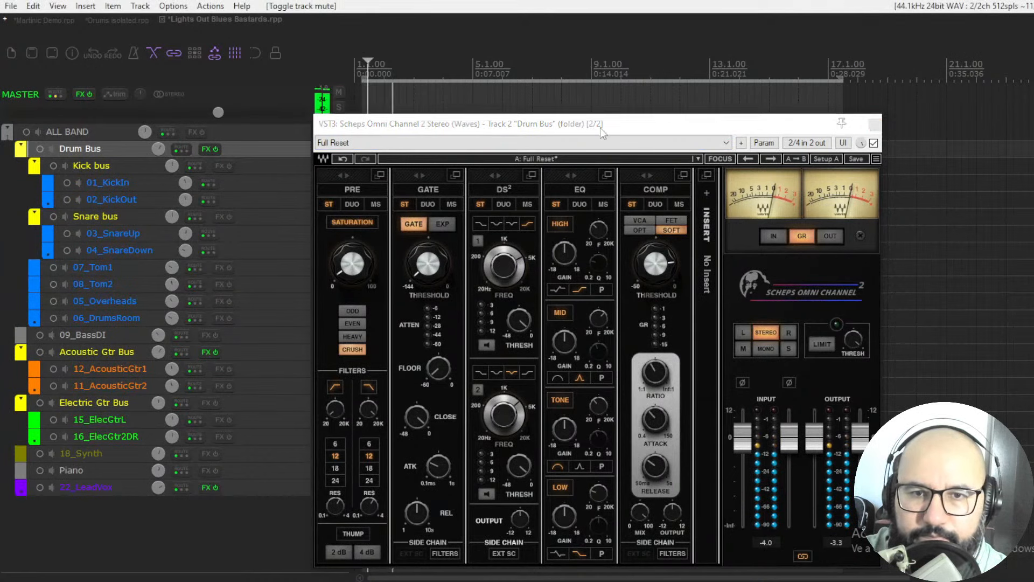
left_click_drag(600, 127, 600, 104)
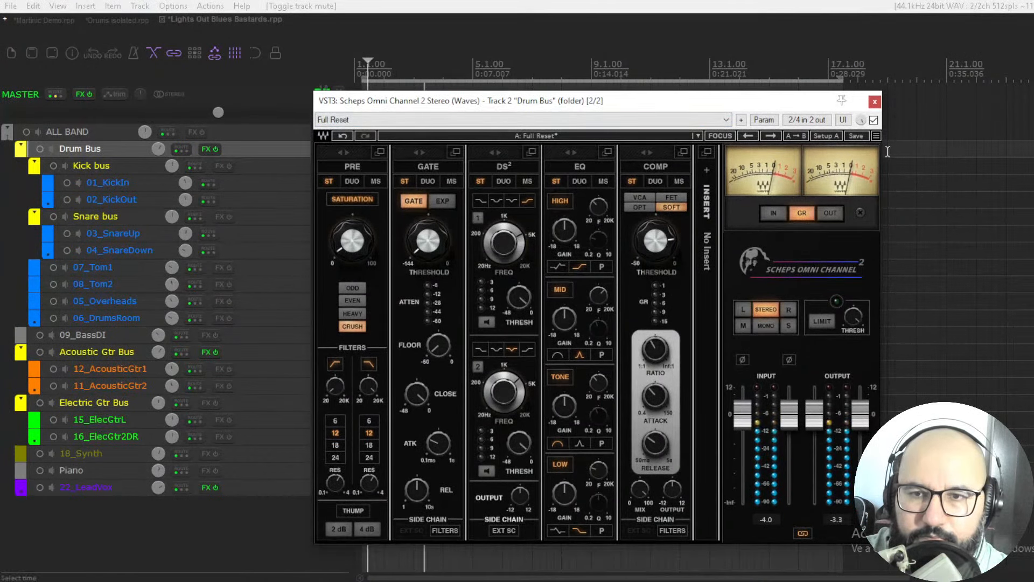
Step: Turn on the PRE module, audition the Odd, Even and Heavy saturation modes, and set the Heavy saturation amount to about 78.8
left_click(360, 290)
left_click_drag(352, 241, 342, 205)
left_click(353, 167)
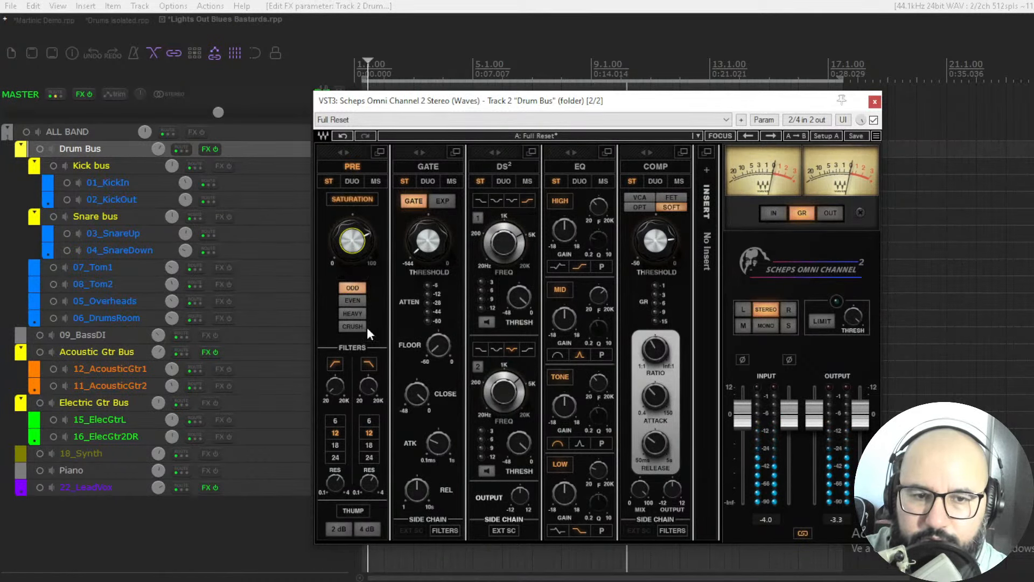
left_click(352, 300)
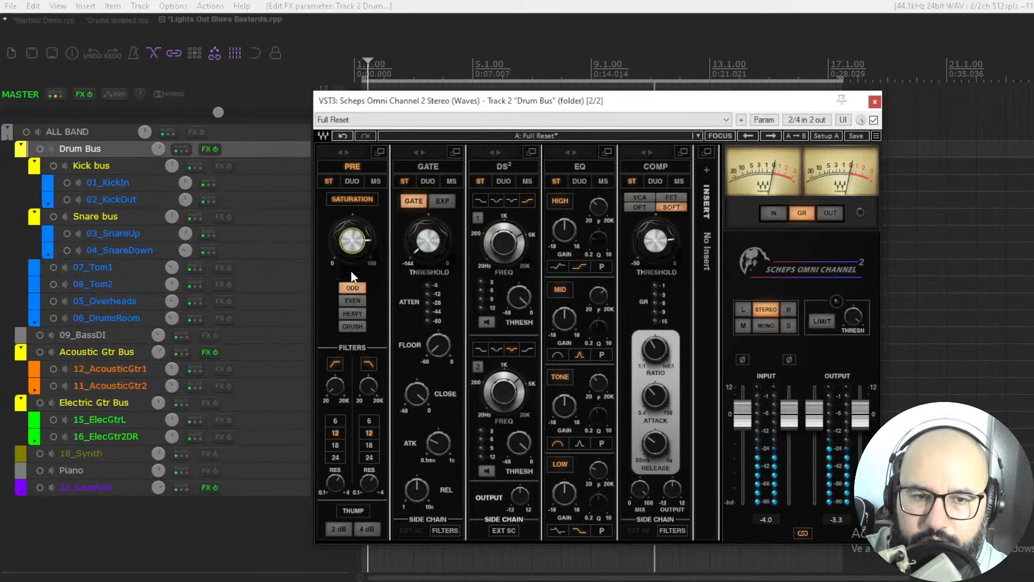
left_click(359, 315)
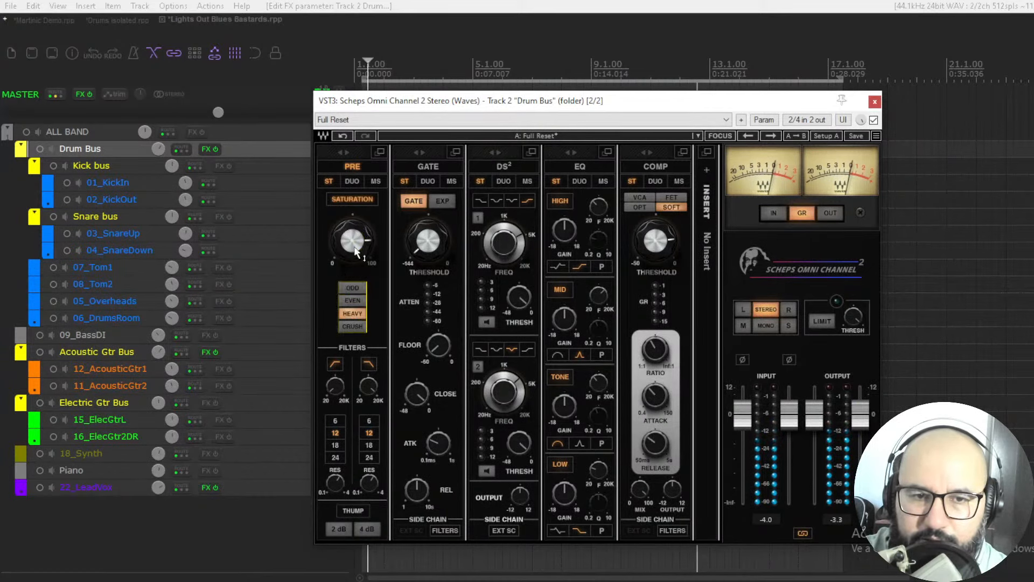
left_click_drag(354, 246, 354, 239)
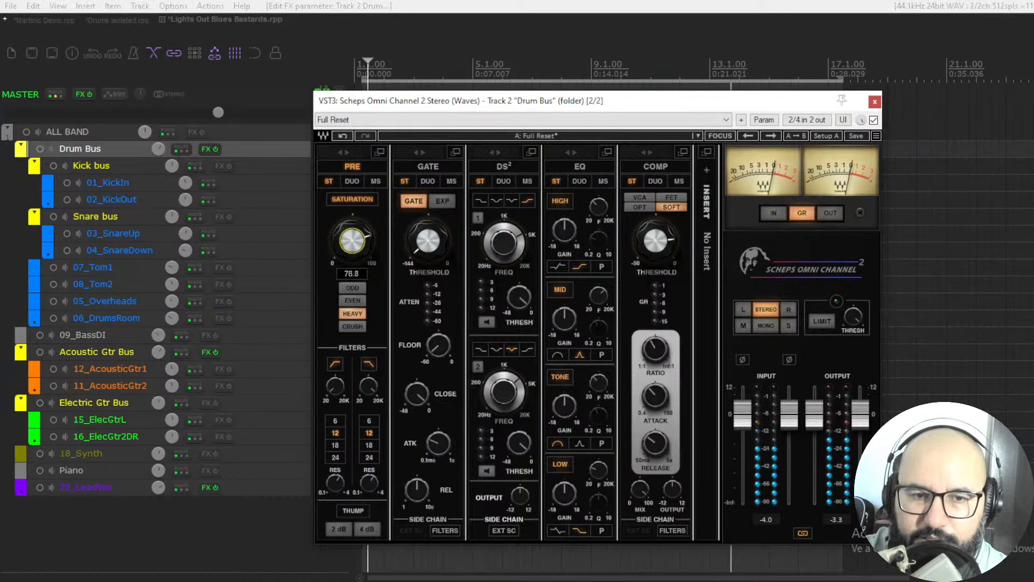
Step: Try Crush saturation at varying amounts and the Even mode, and settle on Heavy saturation at about 57.8
left_click(354, 325)
left_click_drag(349, 240, 352, 244)
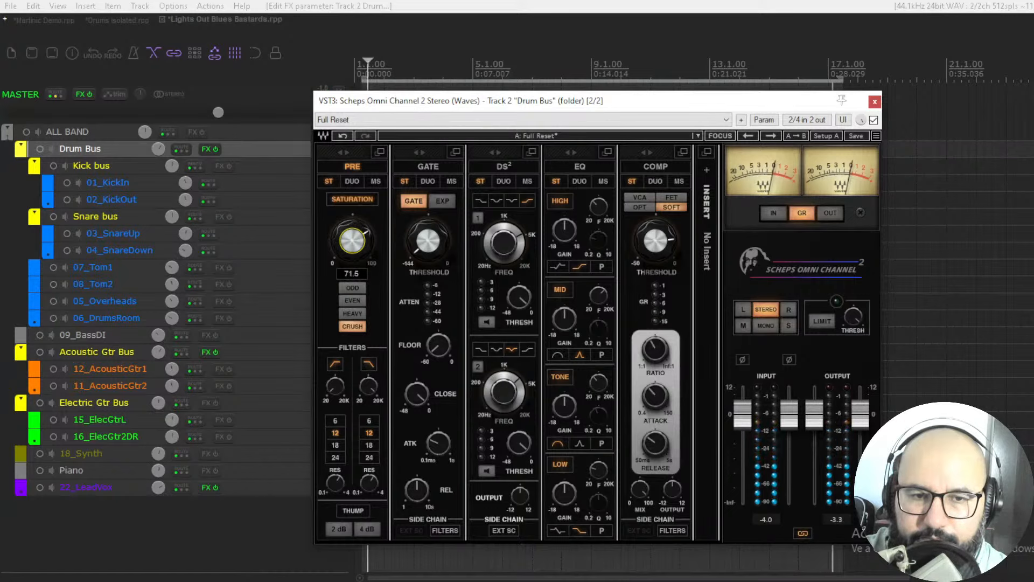
left_click_drag(366, 244, 352, 257)
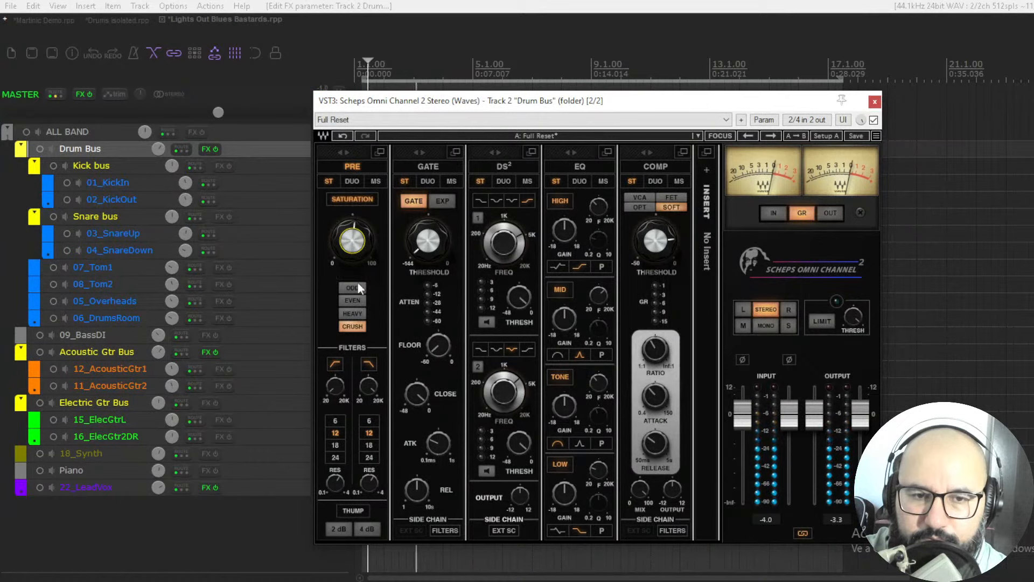
left_click(353, 300)
mouse_move(355, 257)
left_mouse_down()
mouse_move(356, 236)
mouse_move(359, 258)
left_mouse_up()
left_click(353, 314)
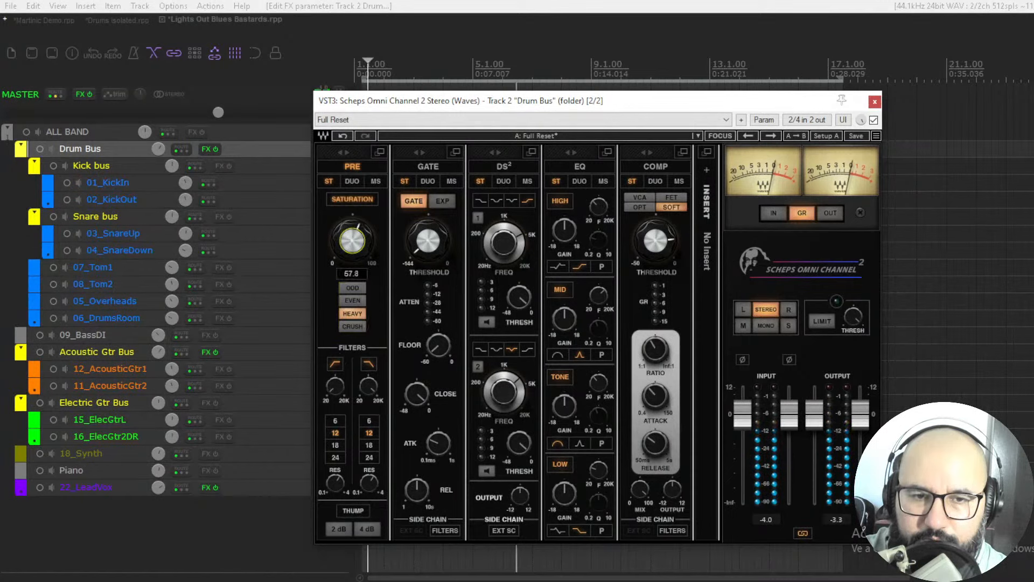
Step: Sweep the PRE high-pass filter's frequency, adjust its resonance, and set both filter slopes to 24
left_click_drag(335, 385, 362, 396)
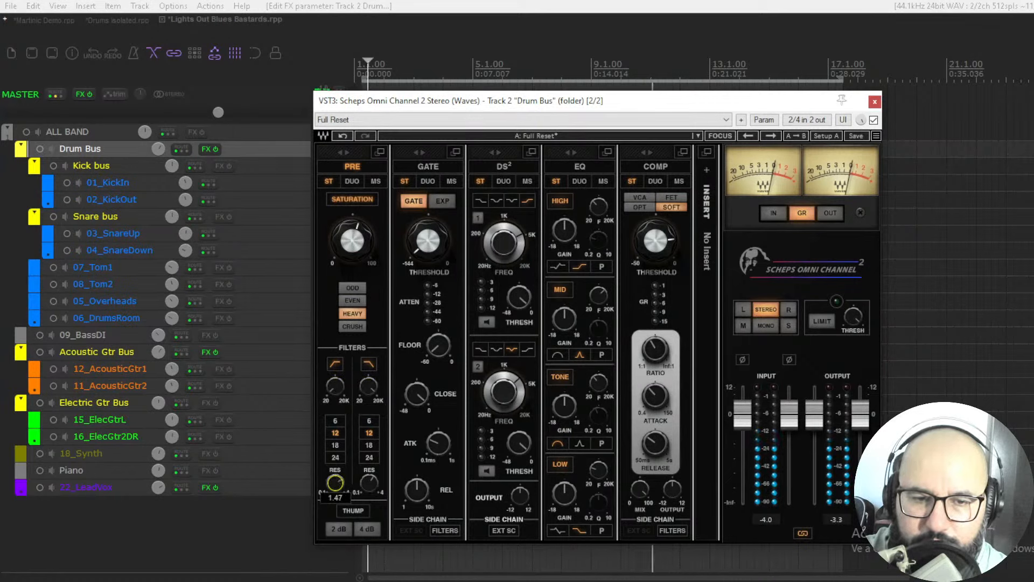
left_click_drag(343, 484, 343, 484)
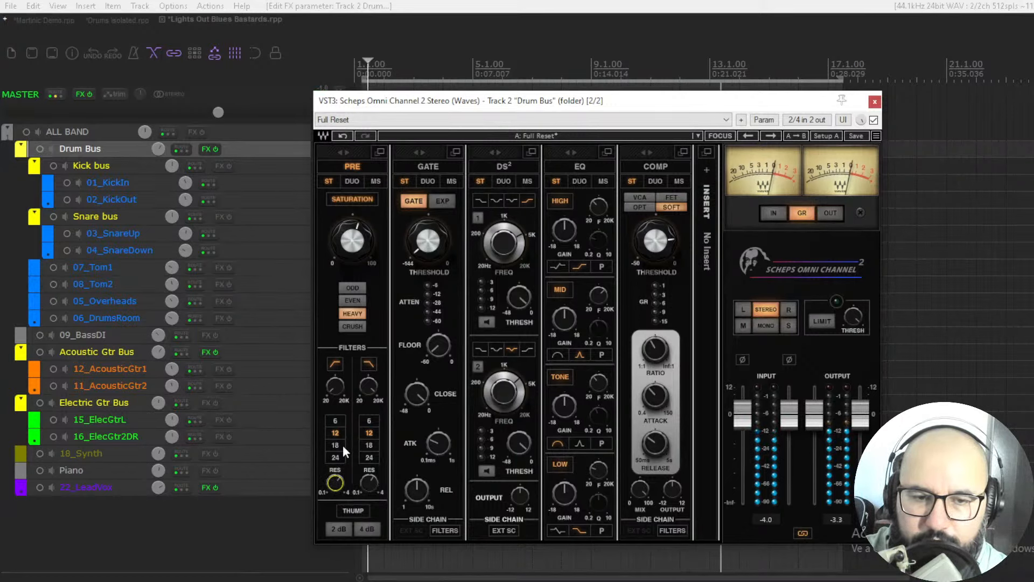
left_click(335, 457)
left_click(368, 458)
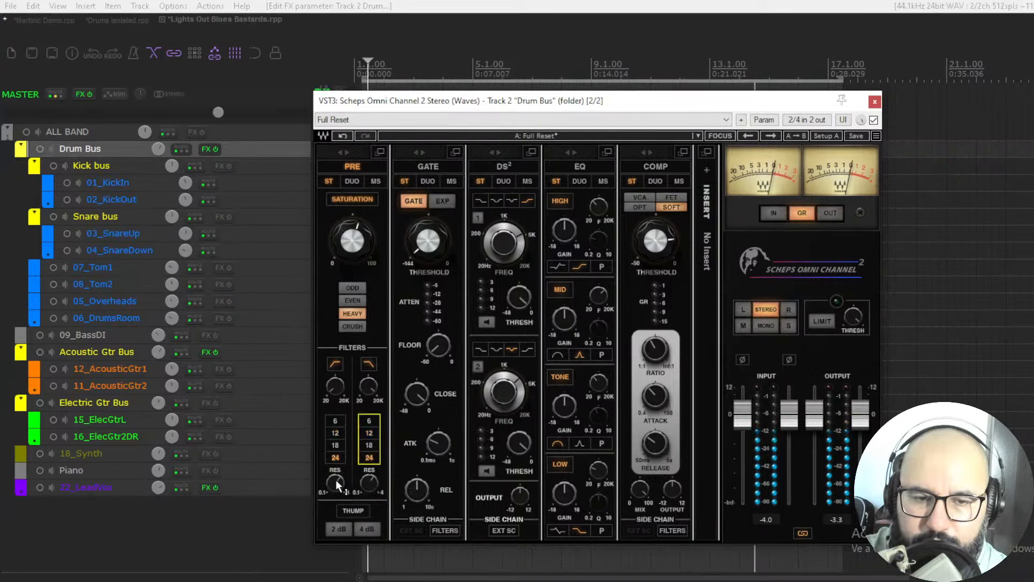
left_click_drag(338, 388, 339, 388)
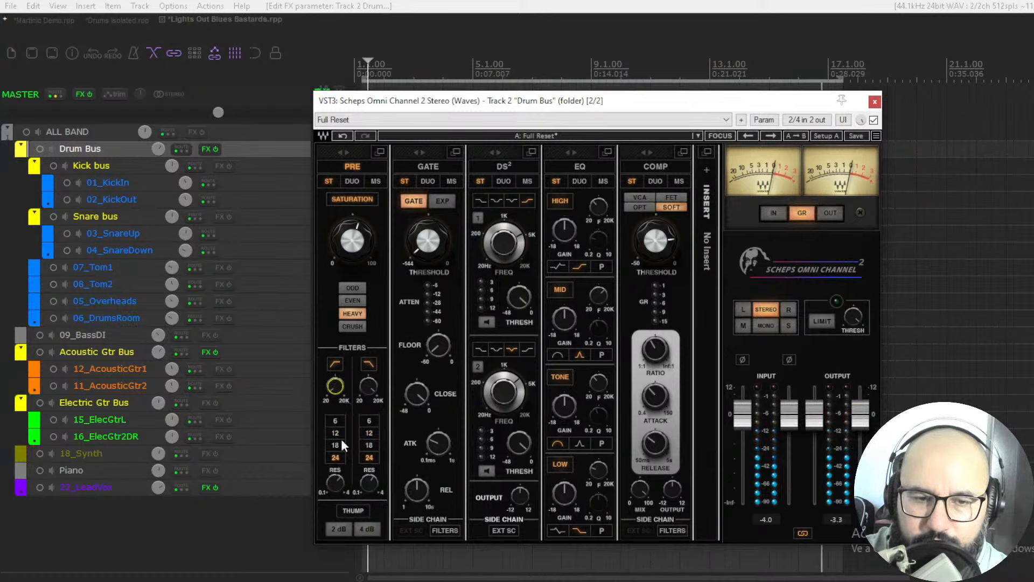
Step: Compare both PRE filter slopes at 12 and 24, then bypass the PRE module and resume playback
left_click(368, 433)
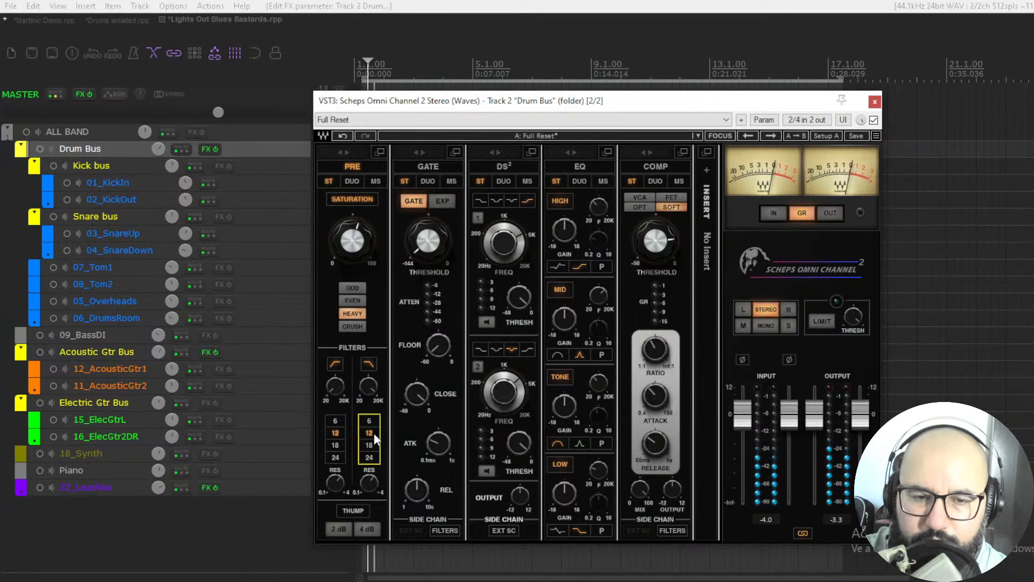
left_click(341, 461)
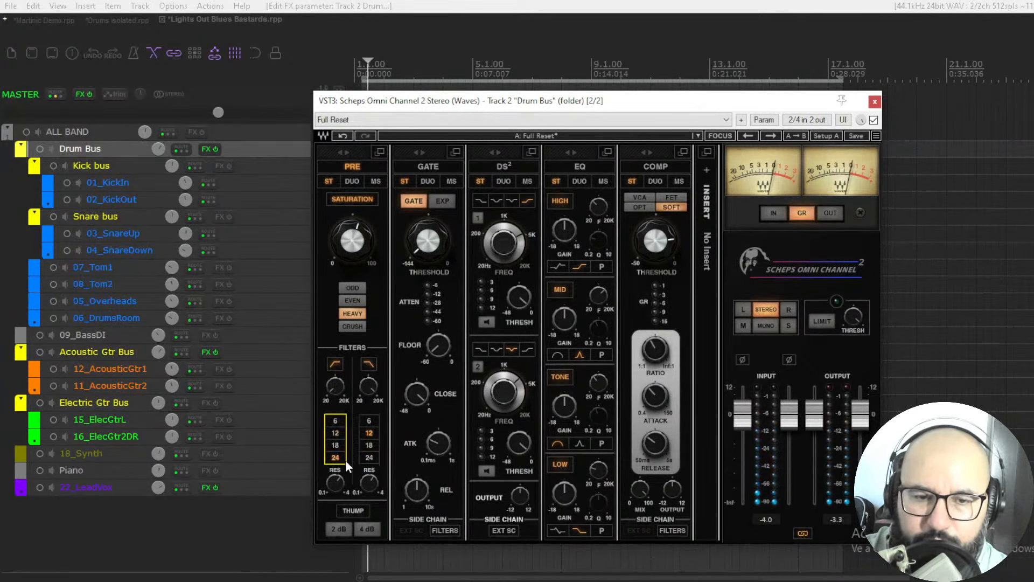
left_click(364, 457)
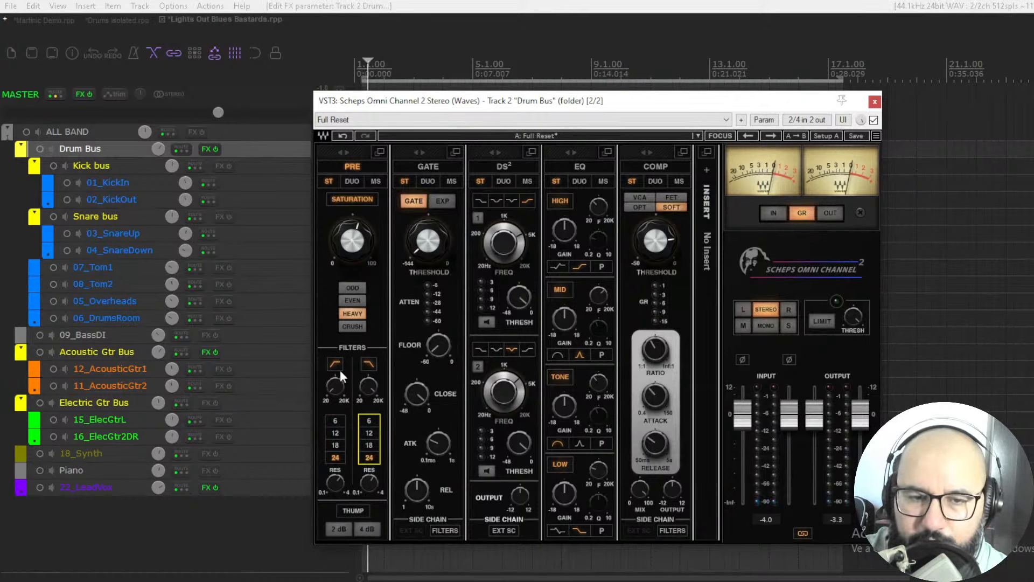
left_click(357, 164)
key("space")
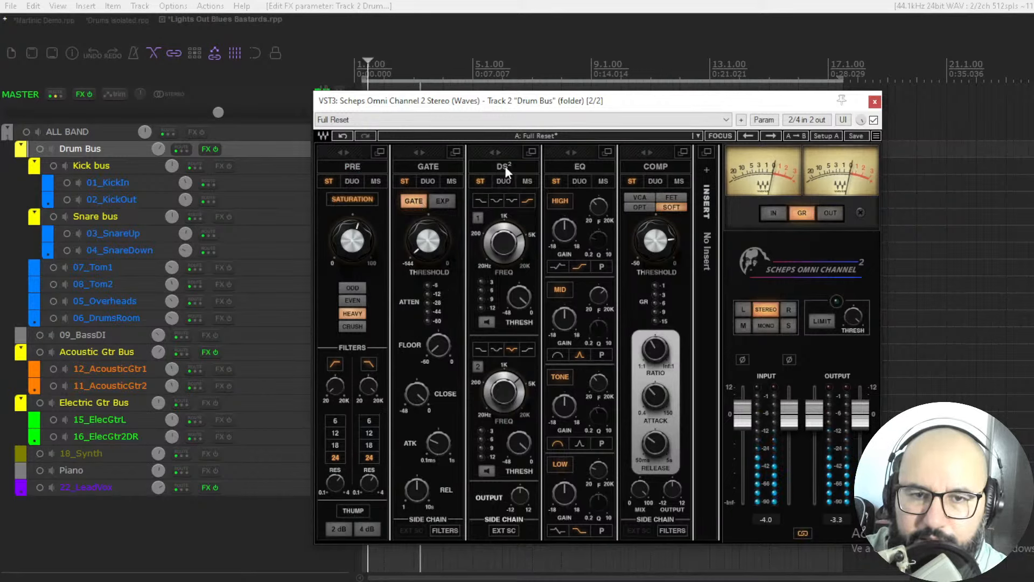
Step: Turn on DS² with band 1, sweep its frequency around 4578 Hz, and lower its threshold while auditioning the band in solo
left_click(506, 258)
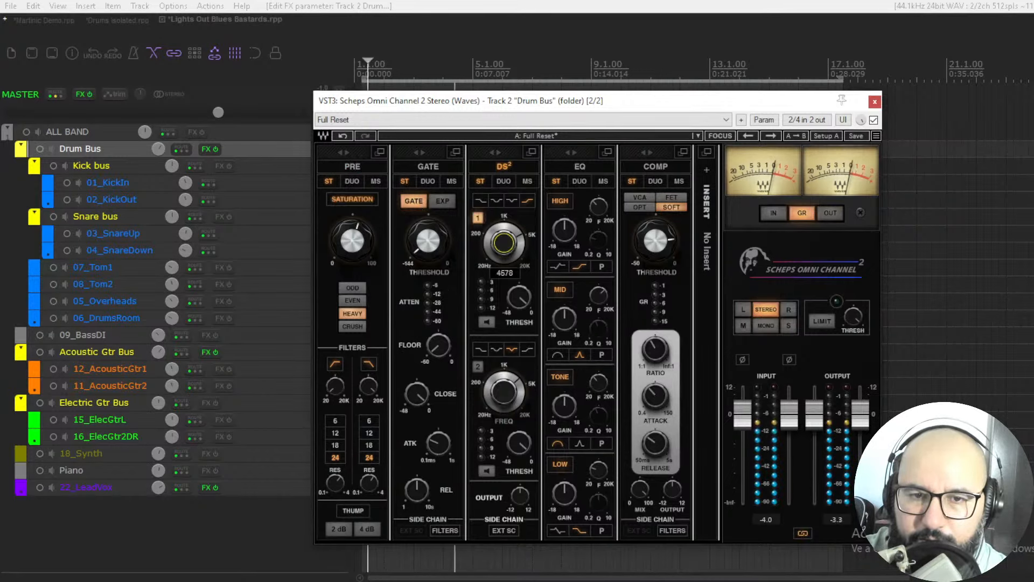
left_click_drag(516, 299, 516, 313)
left_click(487, 321)
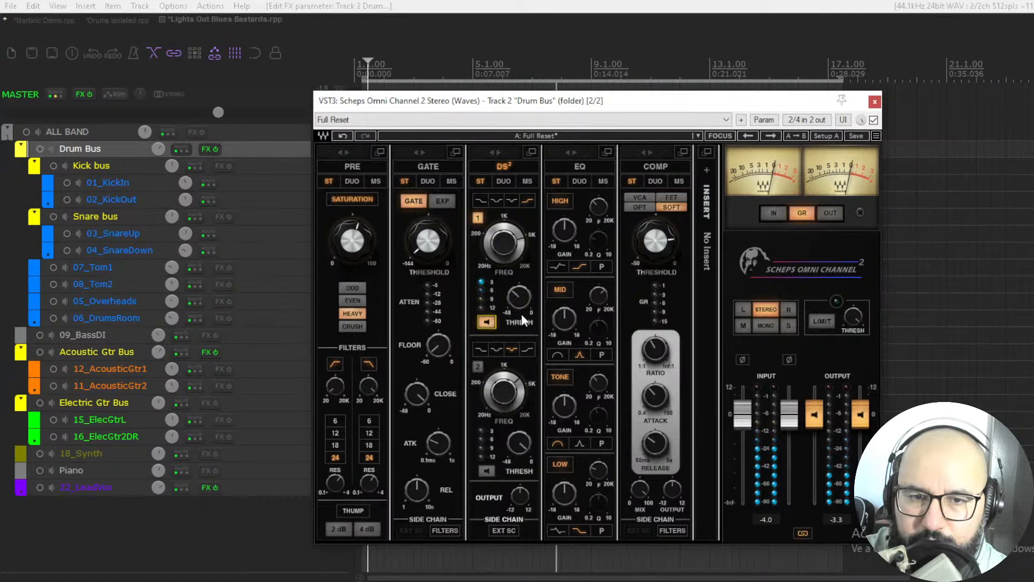
left_click_drag(519, 298, 518, 295)
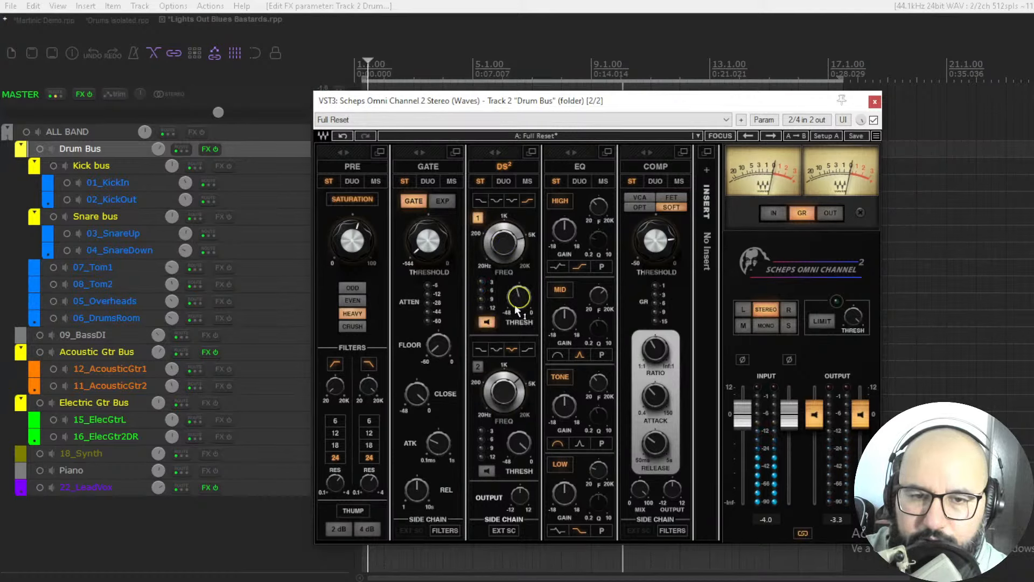
left_click(490, 323)
left_click_drag(510, 247, 511, 239)
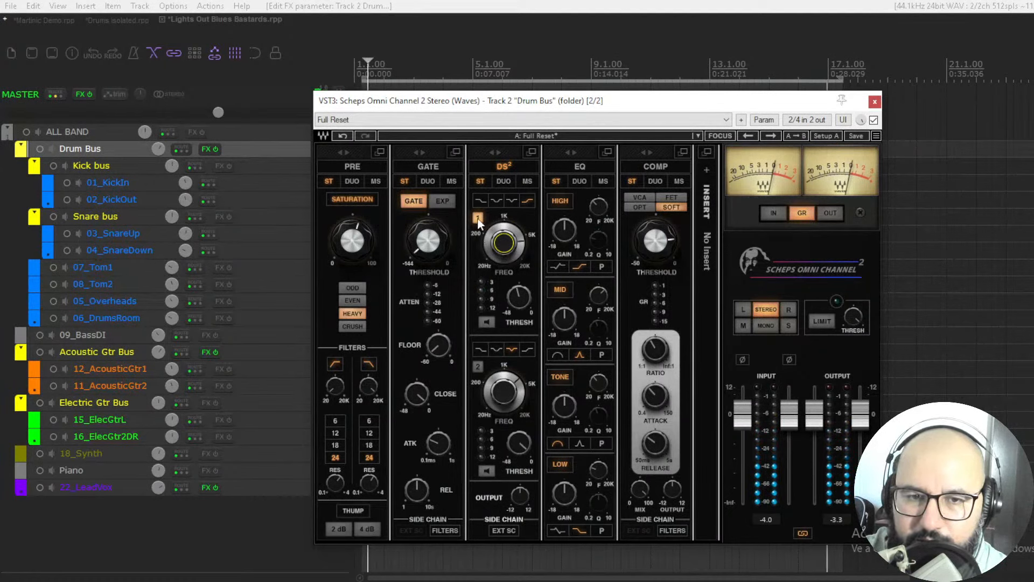
Step: Switch DS² from band 1 to band 2, set its threshold to about -24.8, and sweep its frequency while auditioning the band
left_click(478, 367)
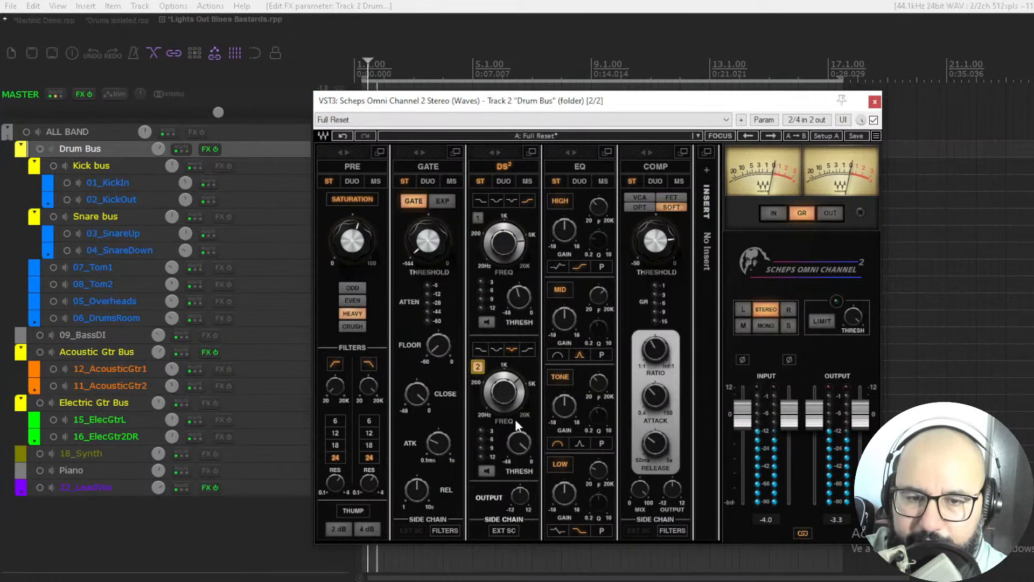
left_click_drag(504, 395, 505, 385)
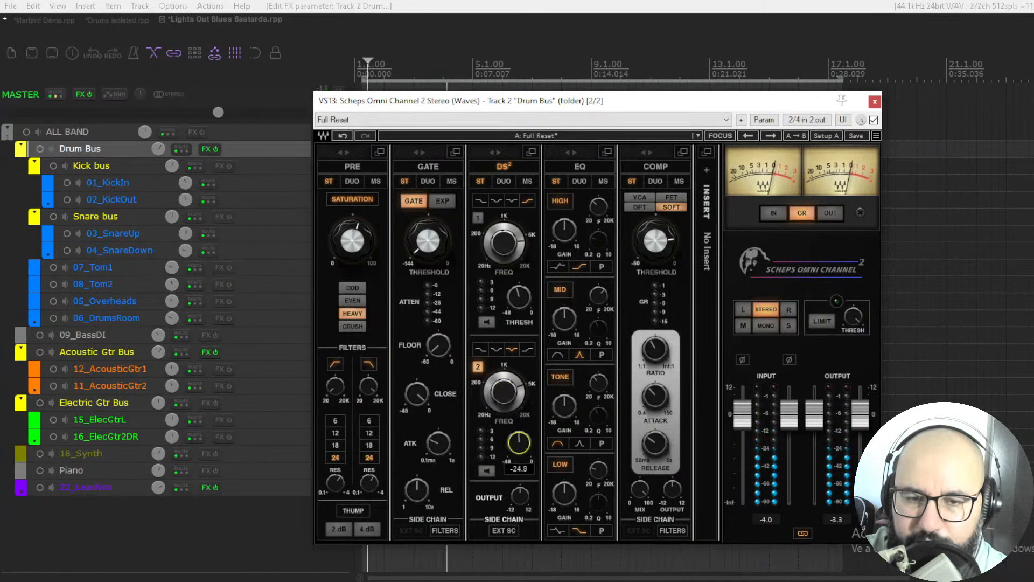
left_click(487, 470)
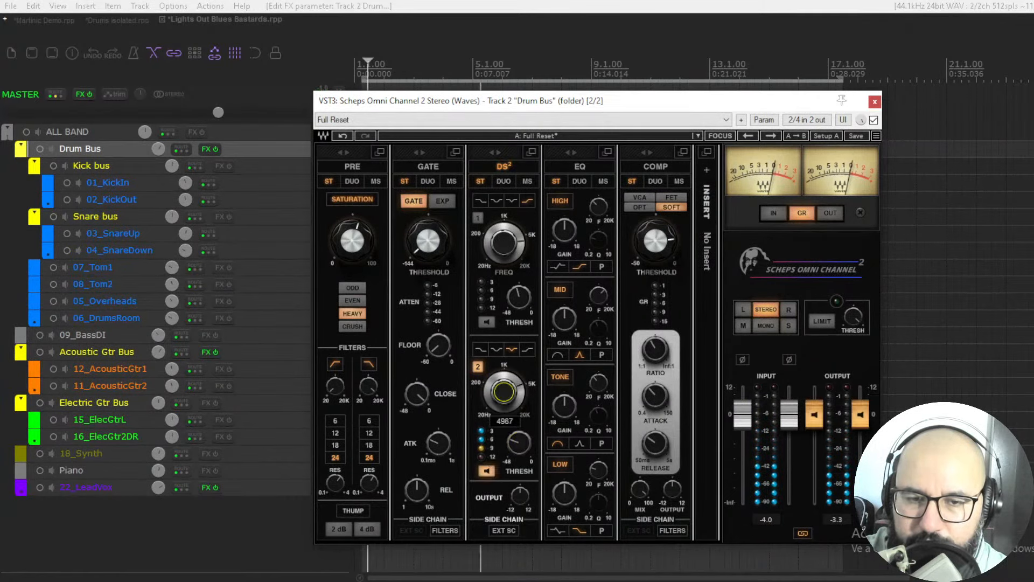
left_click_drag(505, 392, 512, 453)
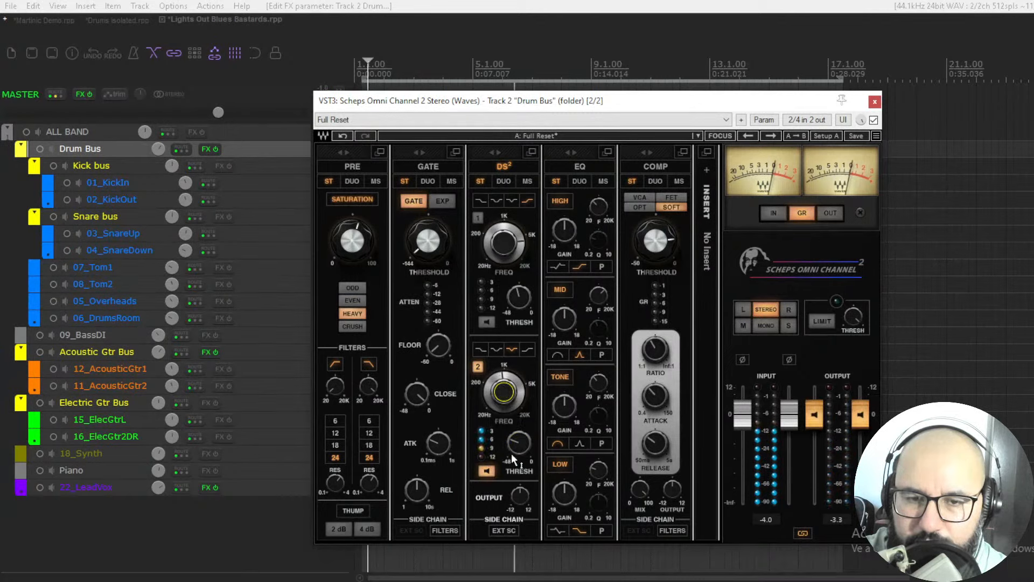
left_click(486, 470)
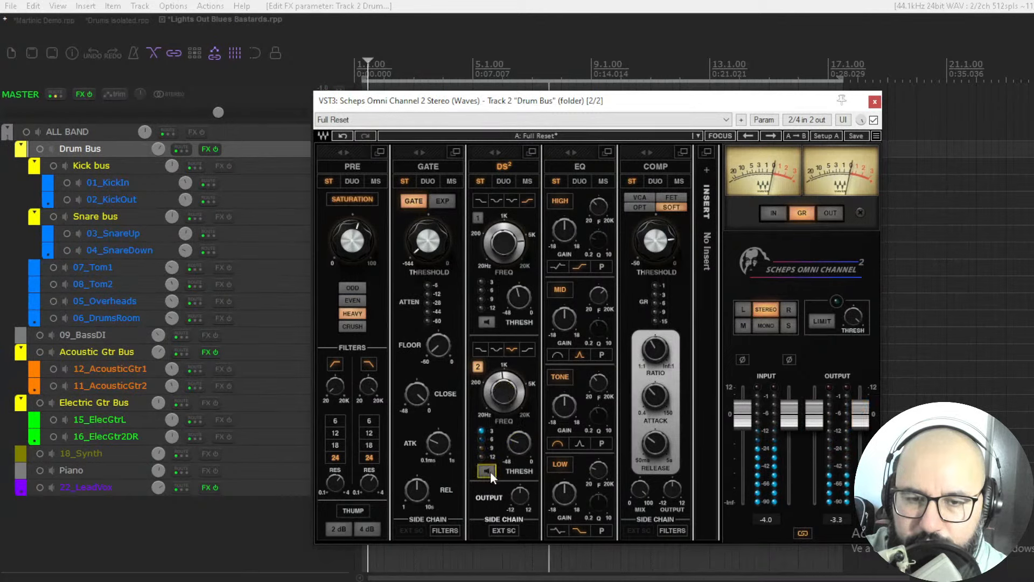
left_click_drag(501, 399, 500, 388)
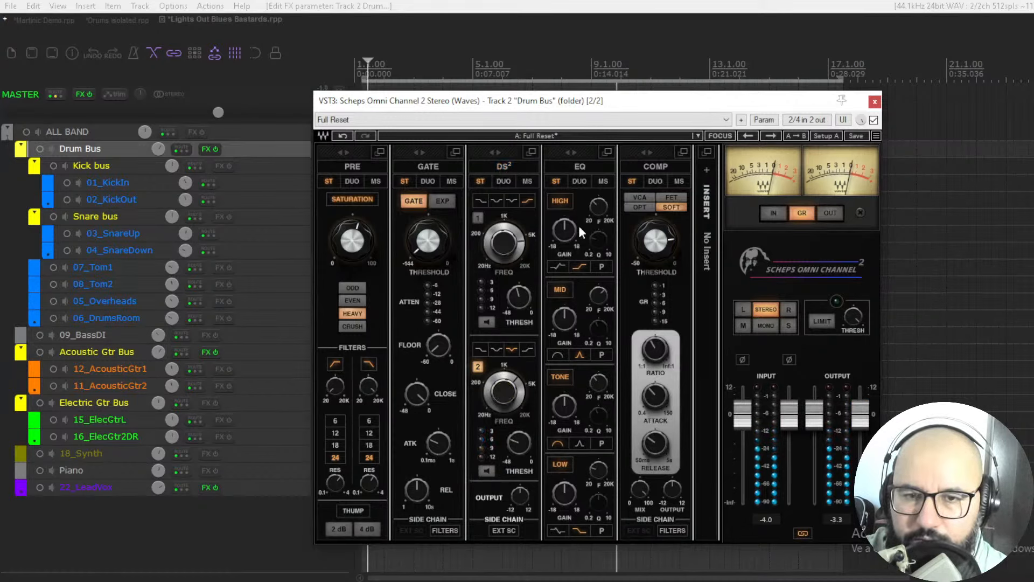
Step: Turn on the EQ, boost the High band and adjust its frequency, and cut the Mid band around 357 Hz
mouse_move(560, 231)
left_mouse_down()
mouse_move(599, 204)
mouse_move(564, 225)
left_mouse_up()
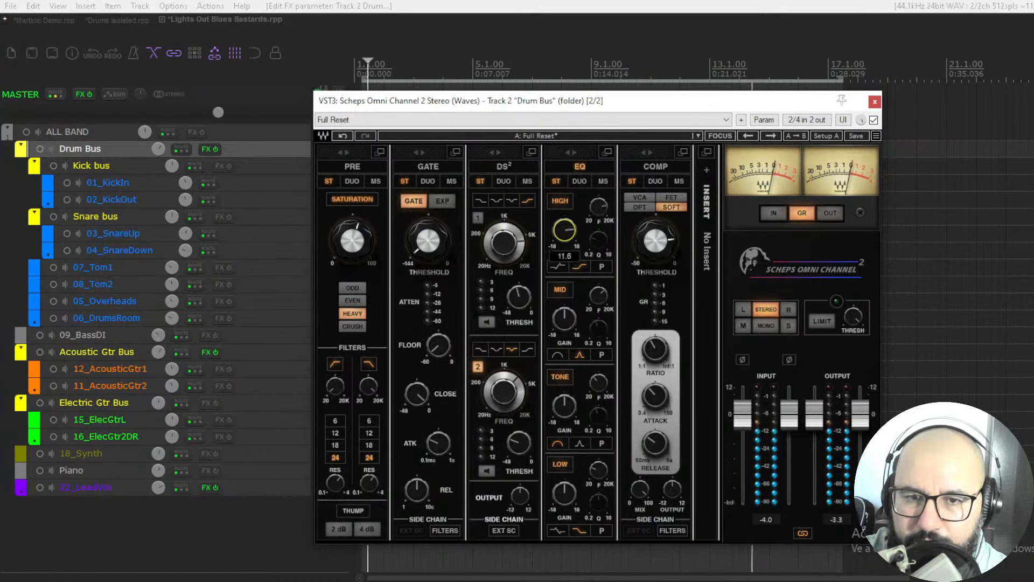
left_click_drag(565, 230, 564, 249)
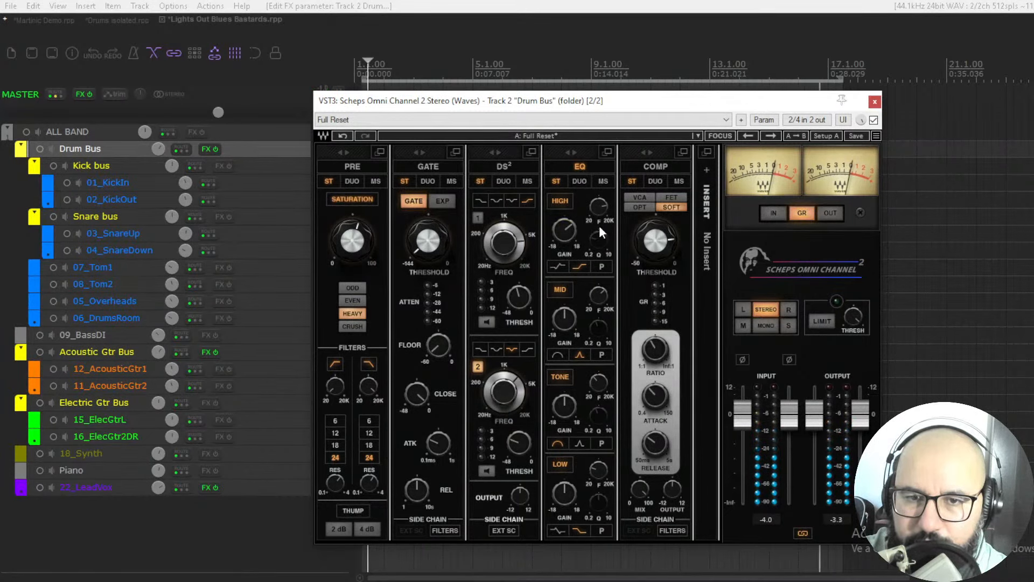
mouse_move(599, 225)
left_mouse_down()
mouse_move(661, 232)
mouse_move(667, 243)
mouse_move(658, 227)
mouse_move(594, 230)
left_mouse_up()
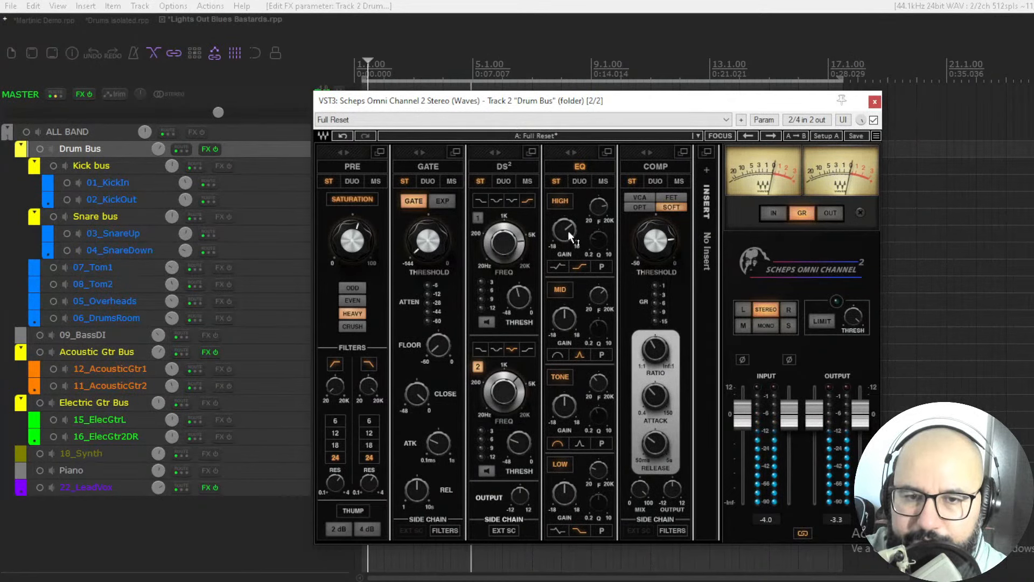
left_click(597, 297)
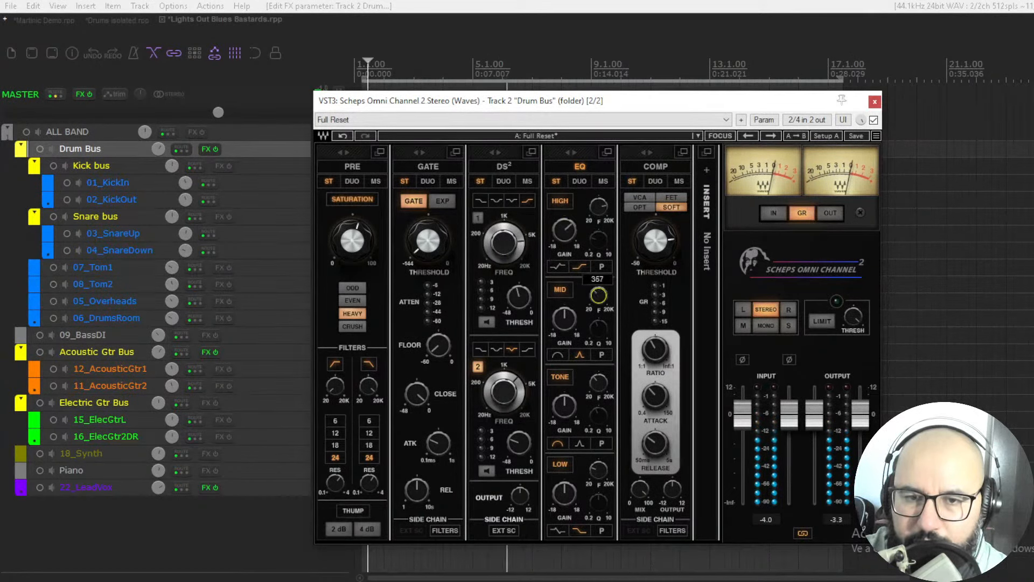
mouse_move(566, 314)
left_mouse_down()
mouse_move(565, 347)
mouse_move(566, 333)
left_mouse_up()
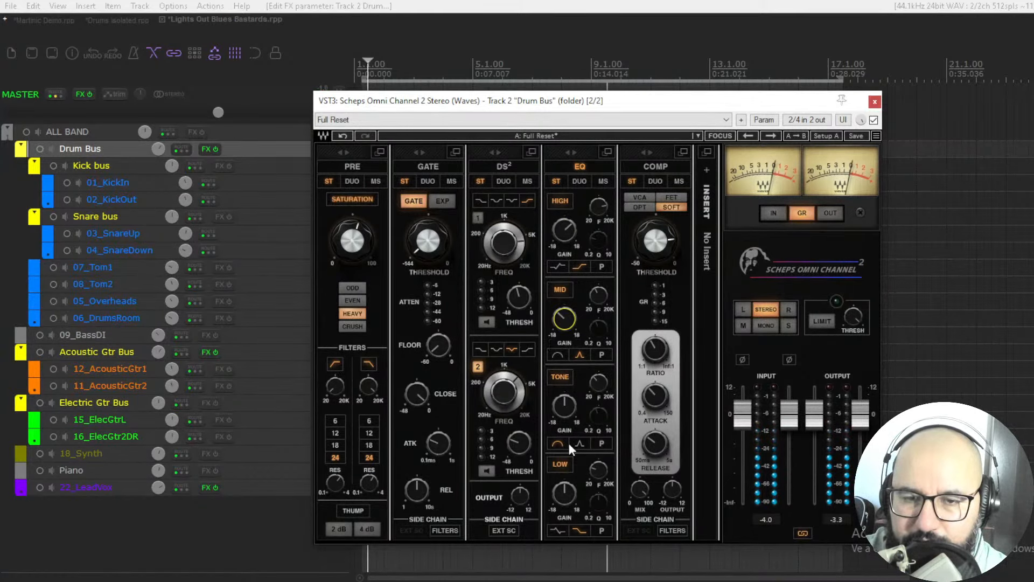
Step: Boost the EQ's Low band around 86 Hz by about 6.3, try its P option, and return it to the shelf
left_click_drag(597, 469, 597, 470)
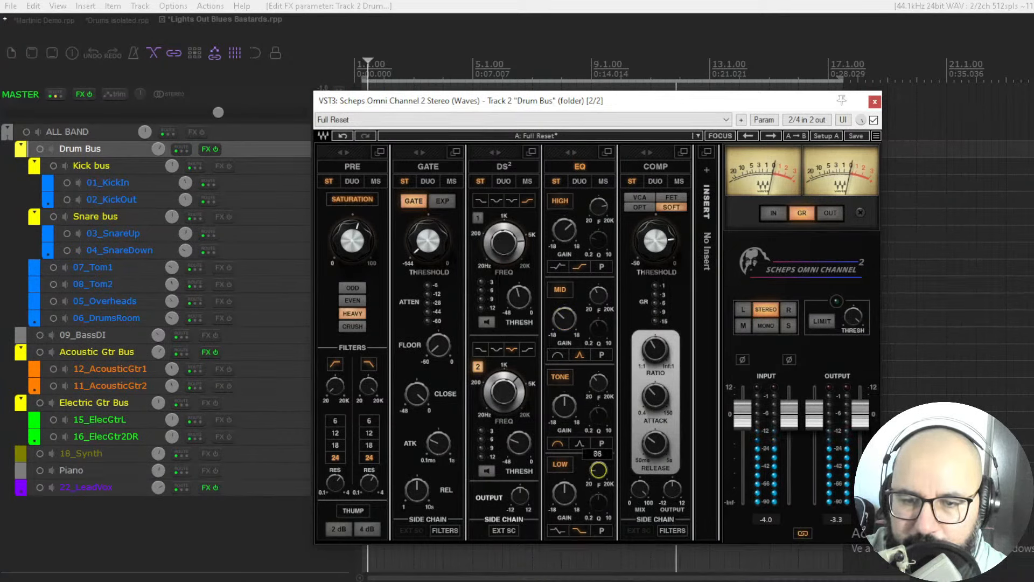
left_click_drag(597, 469, 564, 493)
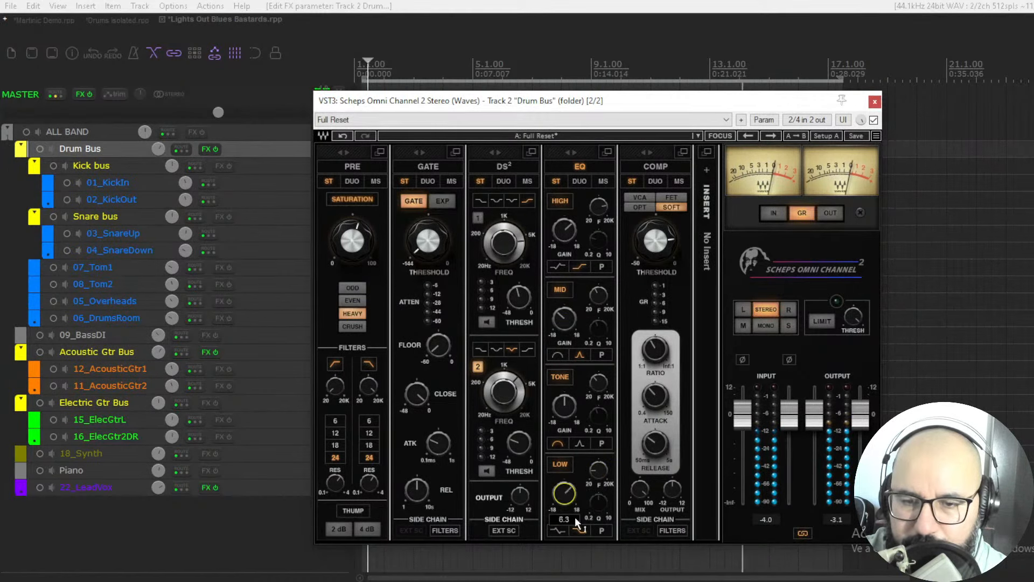
left_click(603, 531)
left_click_drag(564, 492, 564, 492)
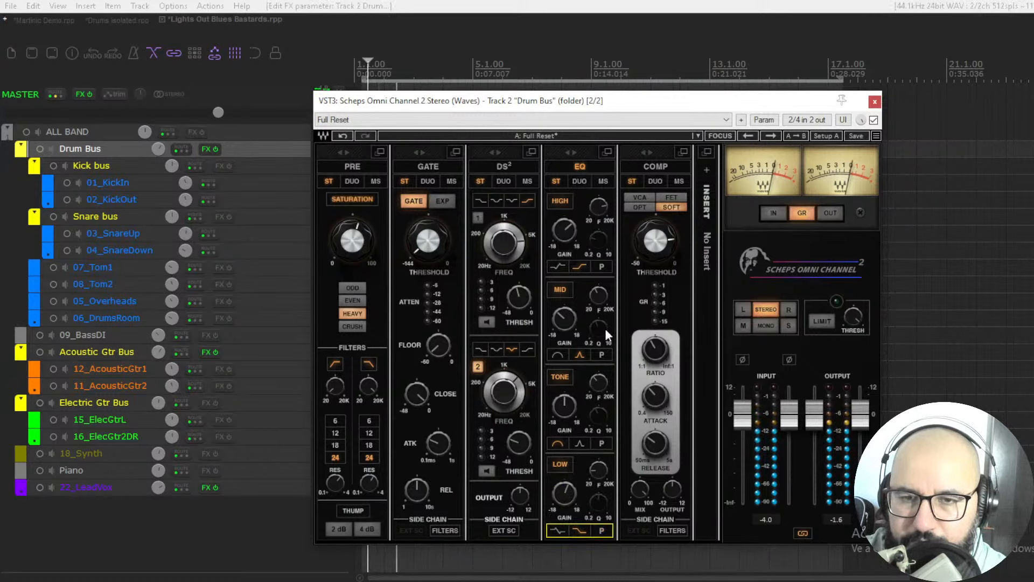
Step: Turn the PRE module back on and reduce its Heavy saturation to about 40.7
left_click(358, 166)
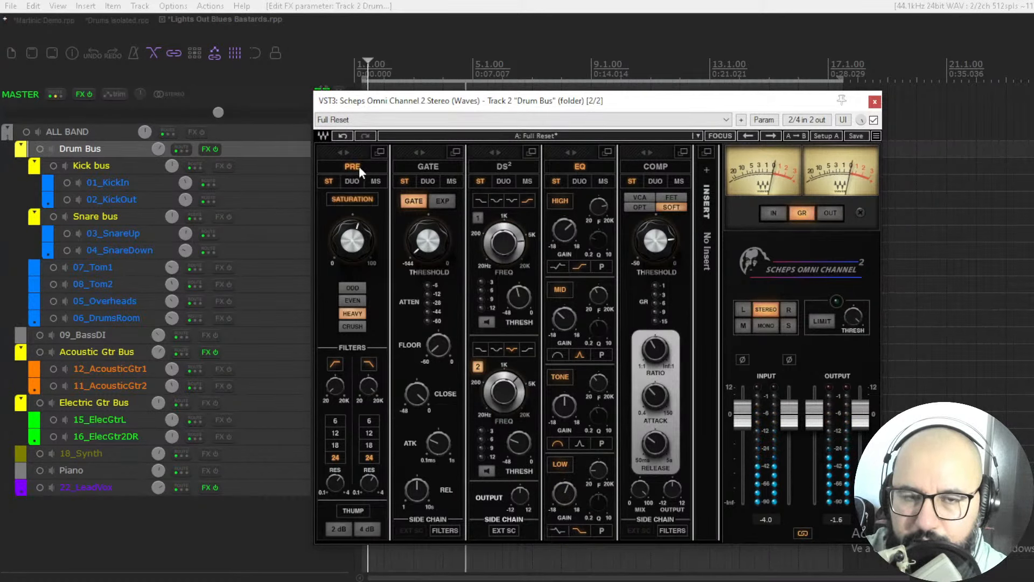
left_click_drag(352, 240, 352, 252)
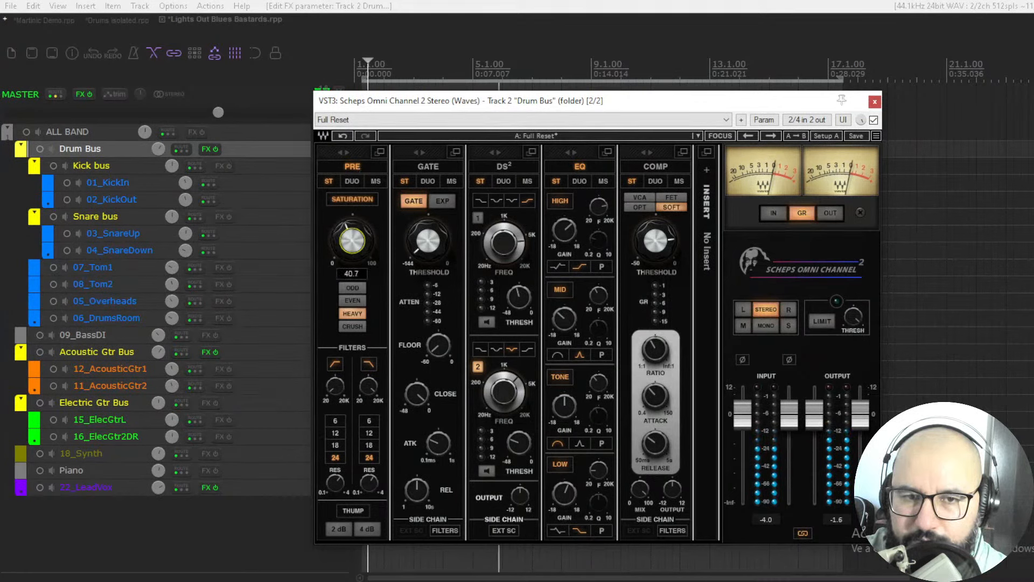
Step: Adjust the resonance of both PRE filters and fine-tune the gain of the EQ's Low band on the Drum Bus
left_click_drag(335, 483, 369, 489)
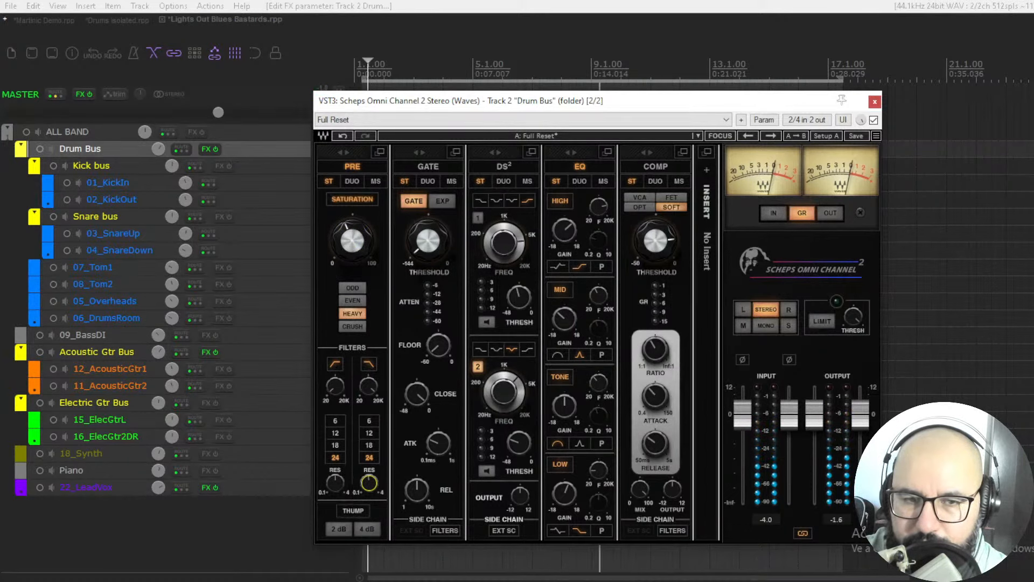
left_click(336, 484)
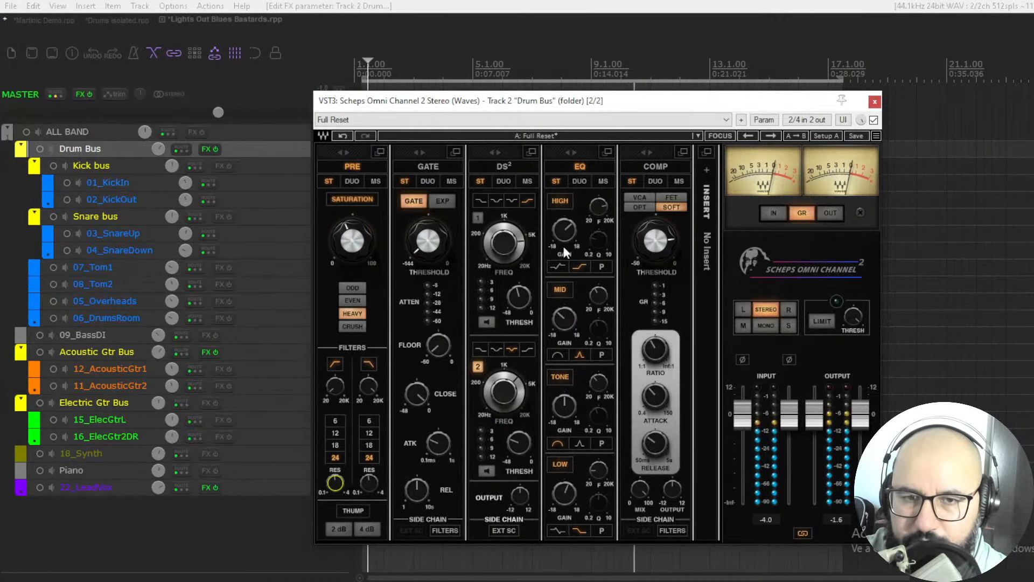
left_click_drag(565, 493, 565, 489)
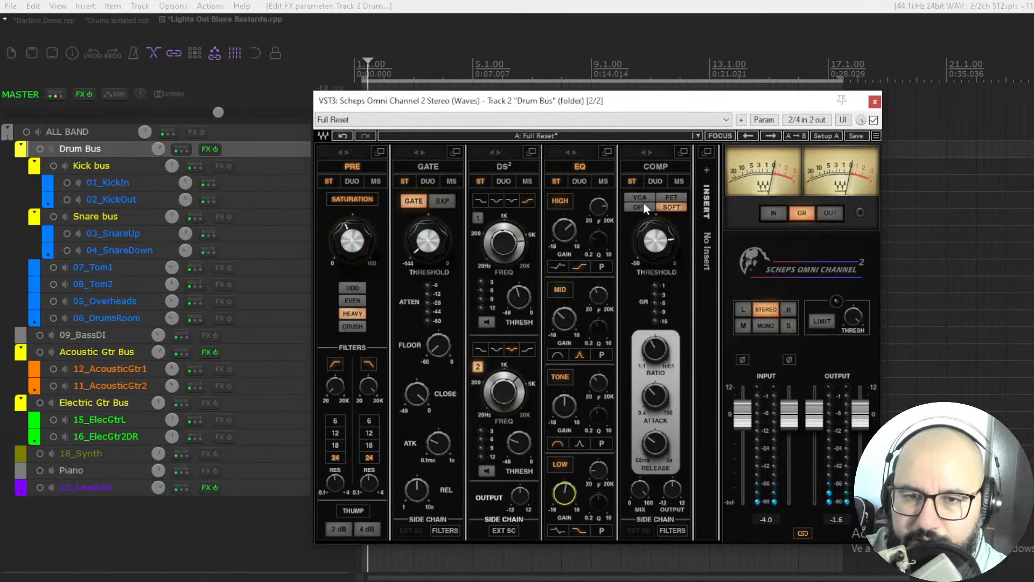
Step: Turn on the COMP module, adjust its attack and release, switch it to OPT, and raise the Heavy saturation in PRE
left_click(652, 161)
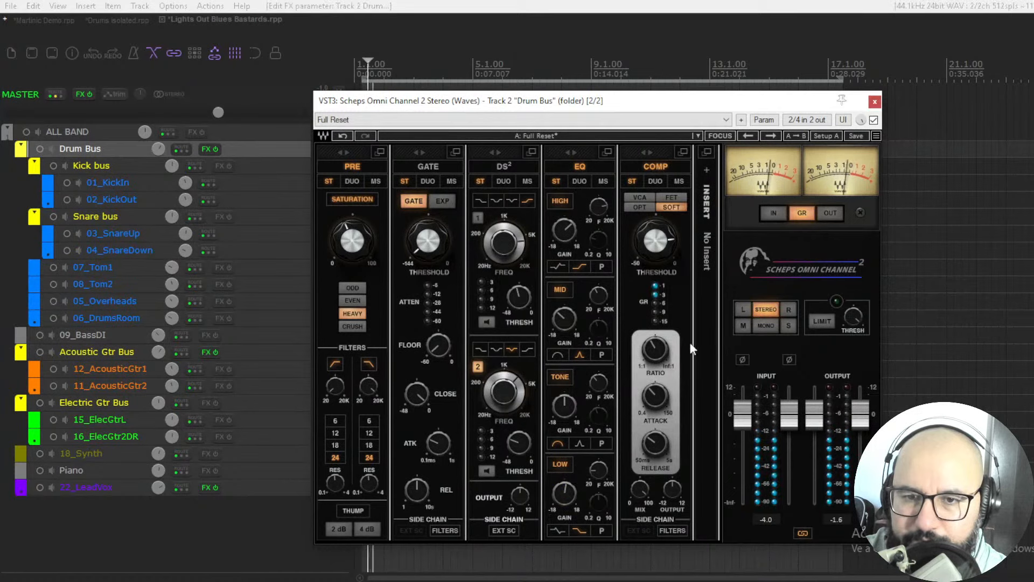
left_click_drag(668, 397, 668, 389)
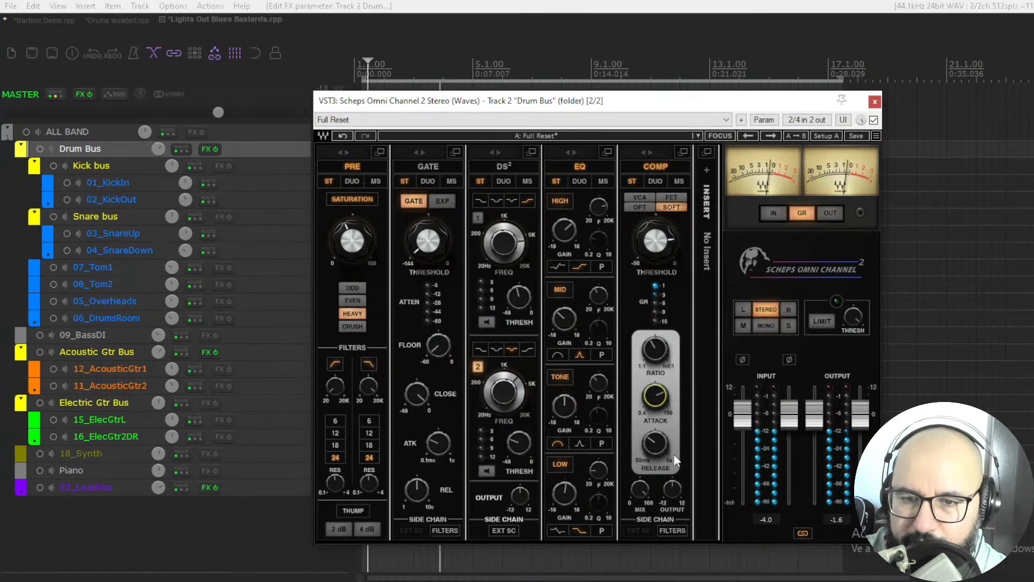
left_click_drag(661, 446, 661, 464)
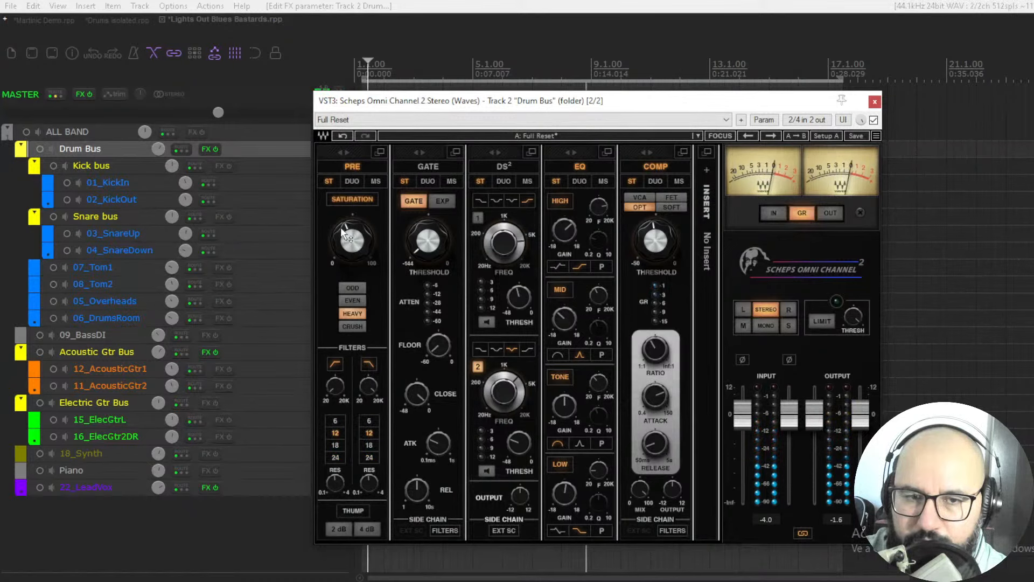
left_click(351, 239)
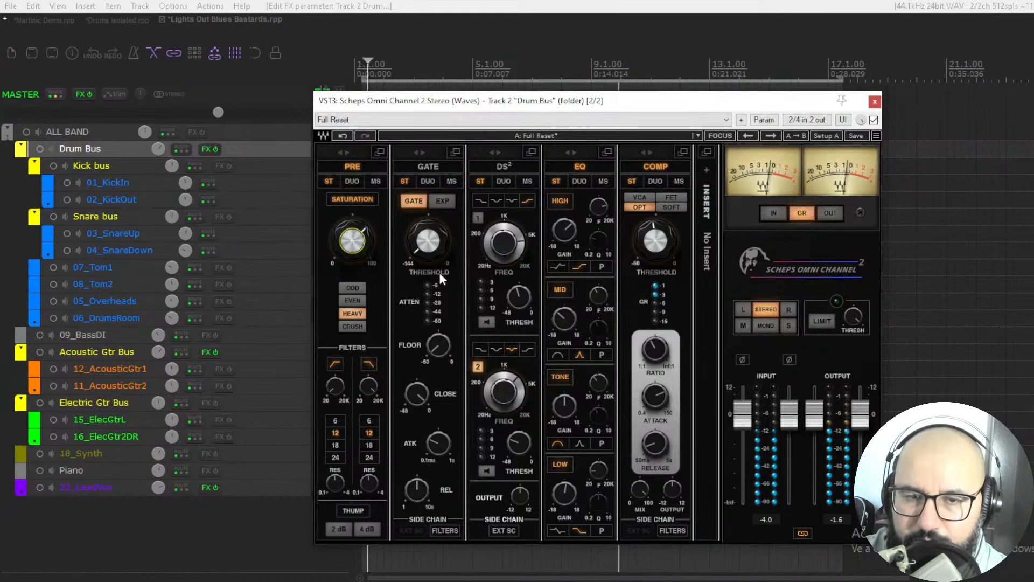
Step: Bypass the Drum Bus's Scheps Omni Channel 2, close its window, and unsolo the Drum Bus
left_click(874, 120)
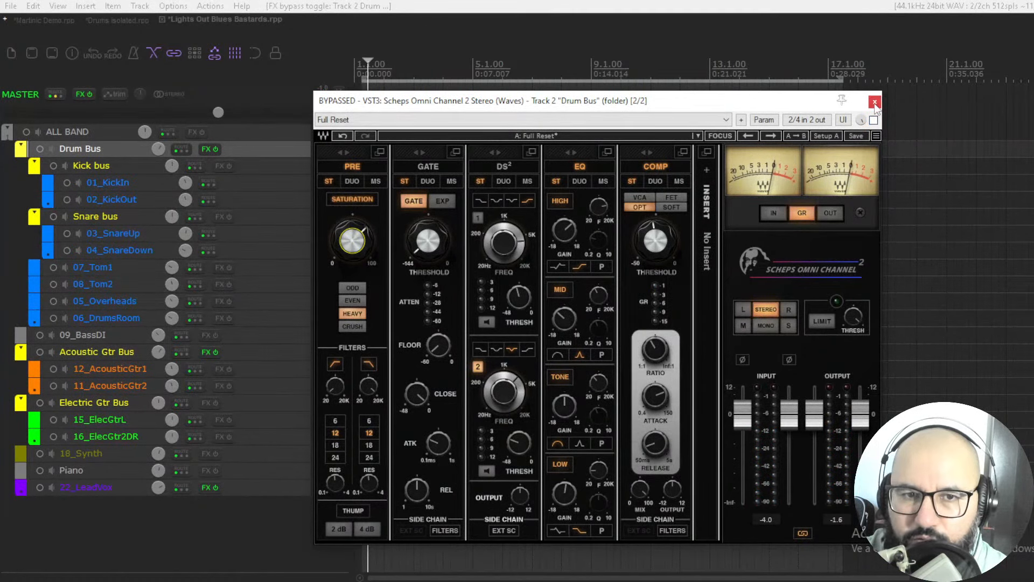
left_click(875, 103)
left_click(340, 149)
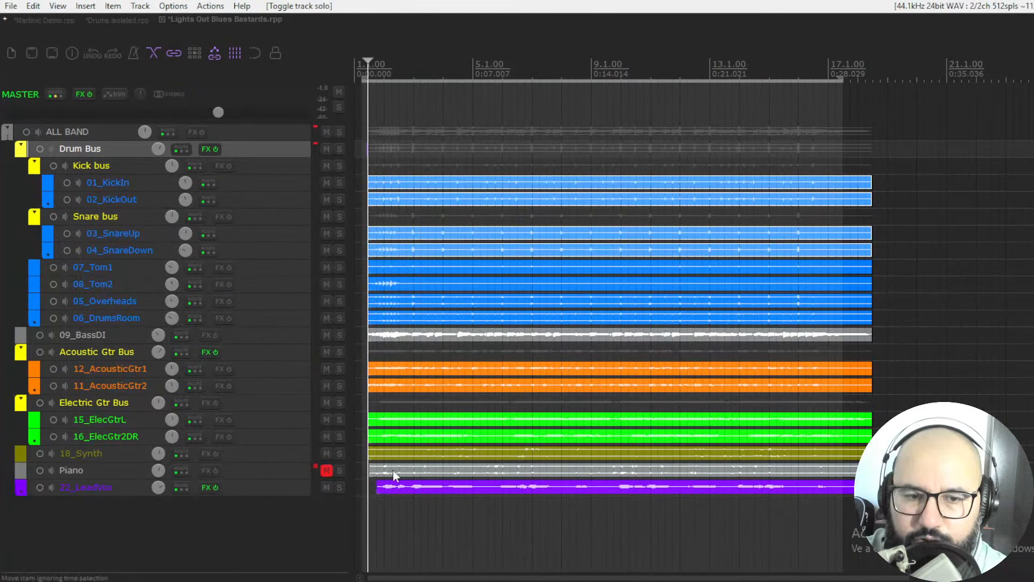
Step: Solo 22_LeadVox, open and enable its Scheps Omni Channel 2, and switch the meter to GR
left_click(339, 487)
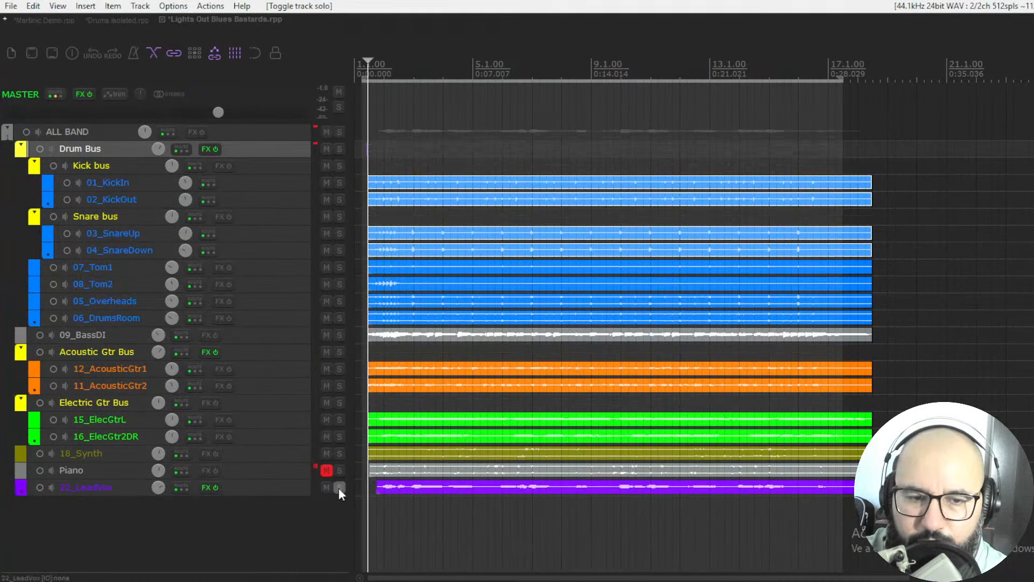
right_click(206, 484)
left_click(261, 374)
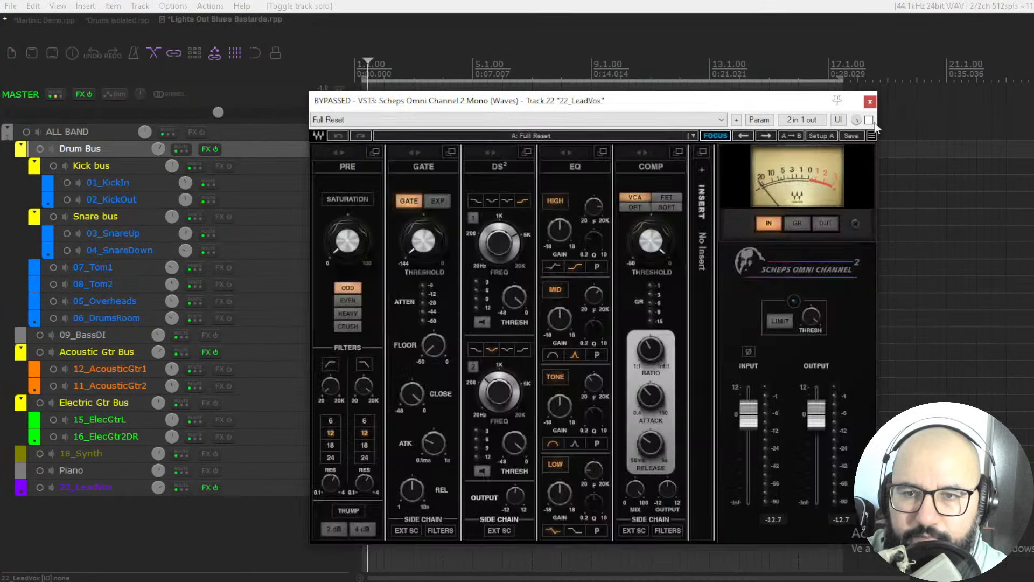
left_click(869, 120)
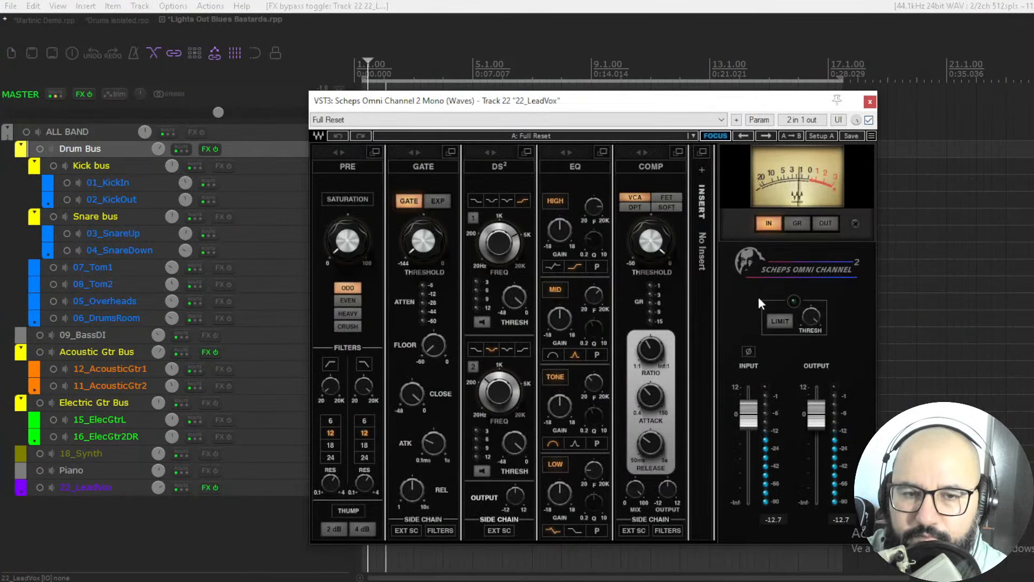
left_click(798, 223)
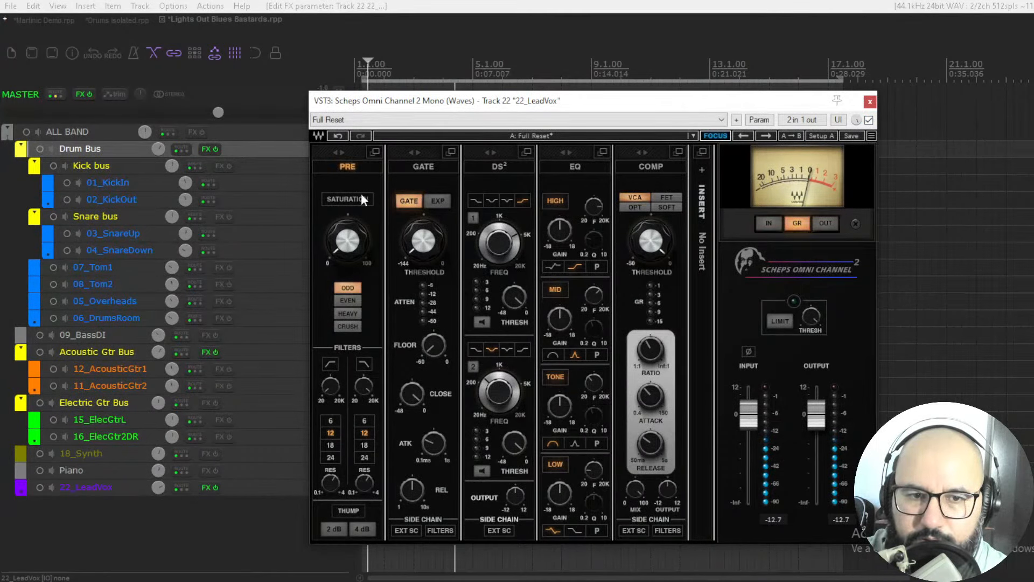
Step: Raise the vocal's Odd saturation in PRE to about 84.6
scroll(360, 253, "up", 10)
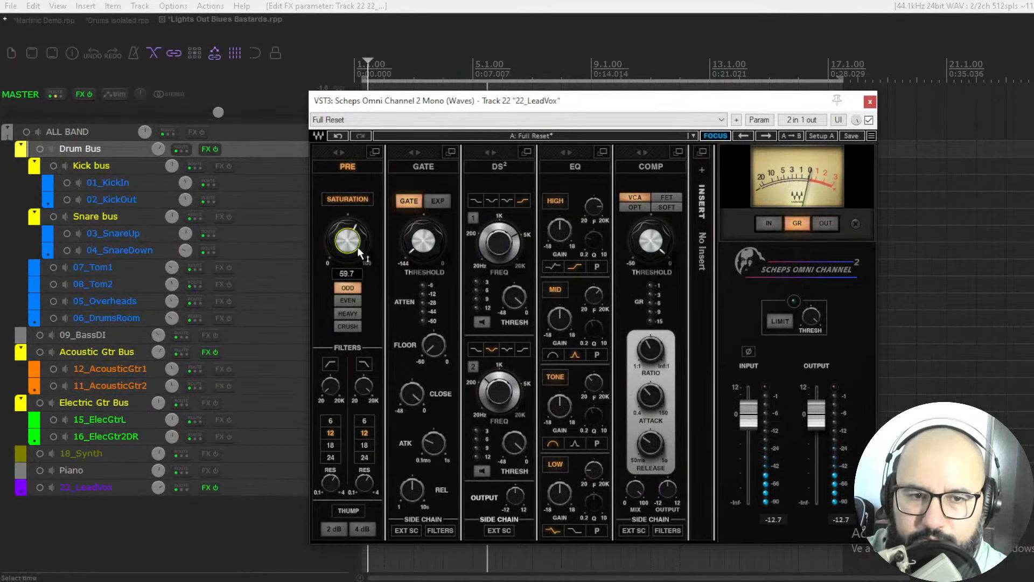
scroll(360, 253, "up", 9)
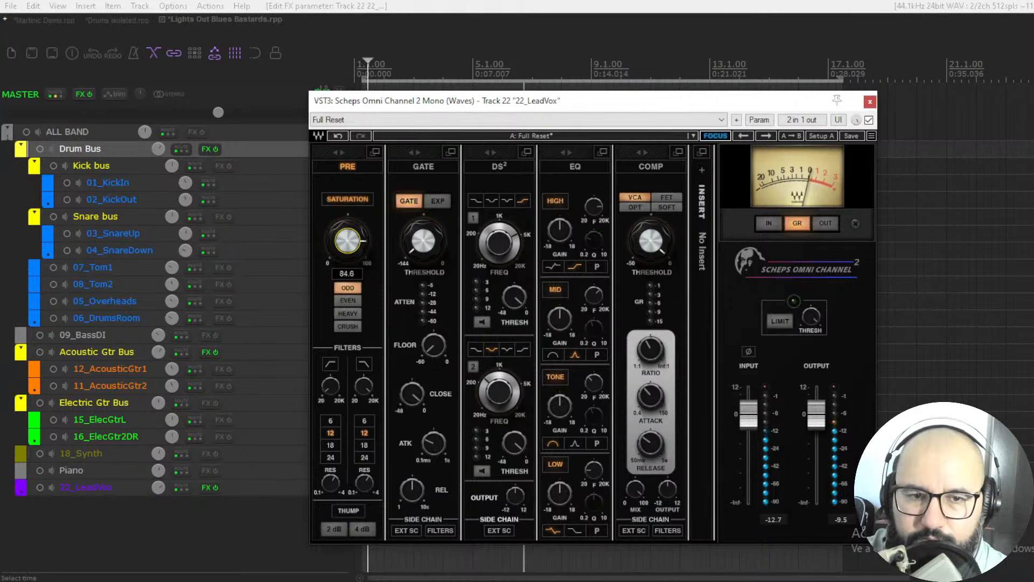
Step: Switch the vocal's saturation to Even and sweep its amount between about 68.9 and 94.3
left_click(348, 300)
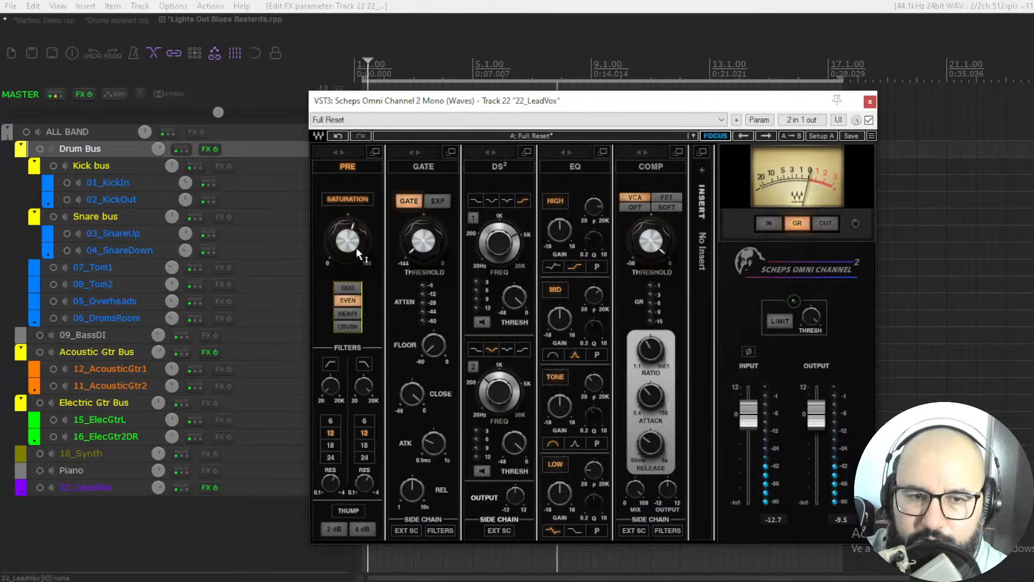
scroll(356, 247, "up", 5)
scroll(357, 247, "up", 2)
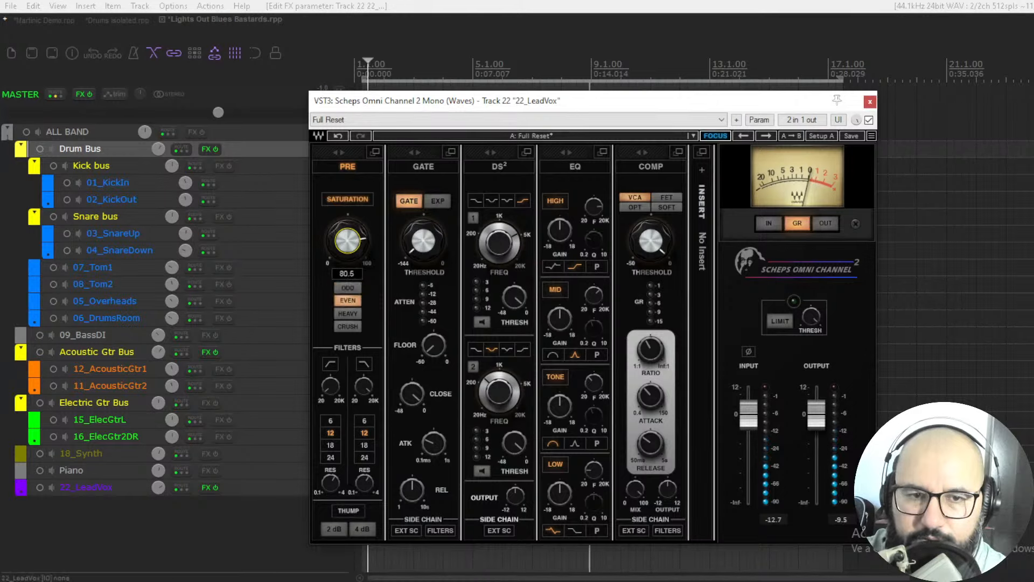
scroll(348, 241, "up", 10)
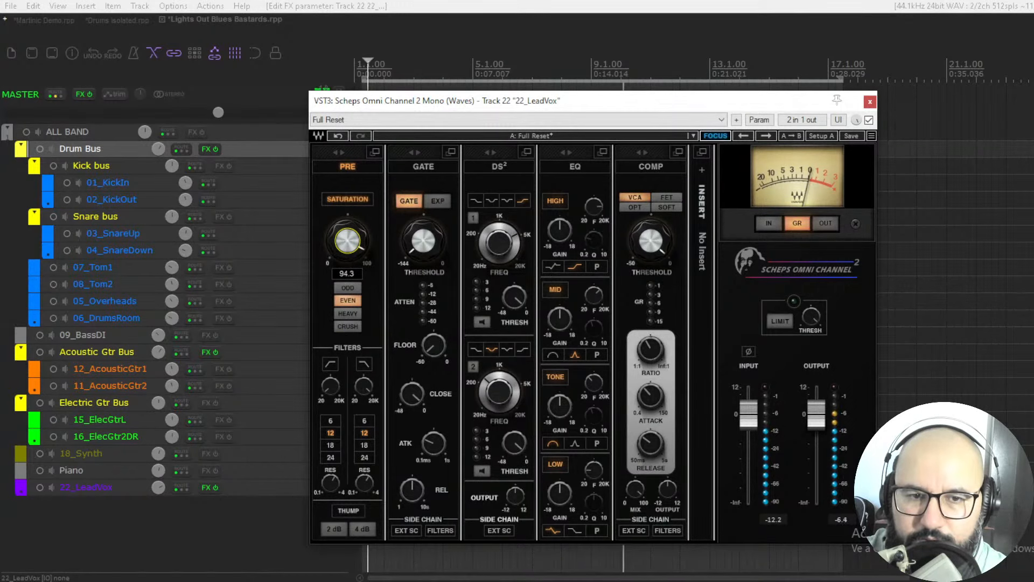
scroll(348, 241, "down", 17)
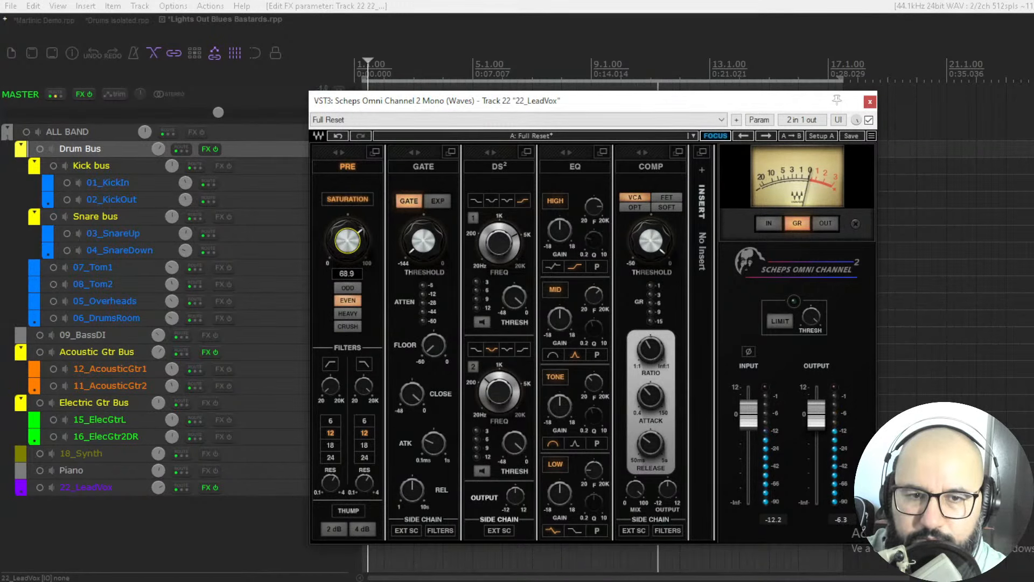
scroll(346, 251, "up", 7)
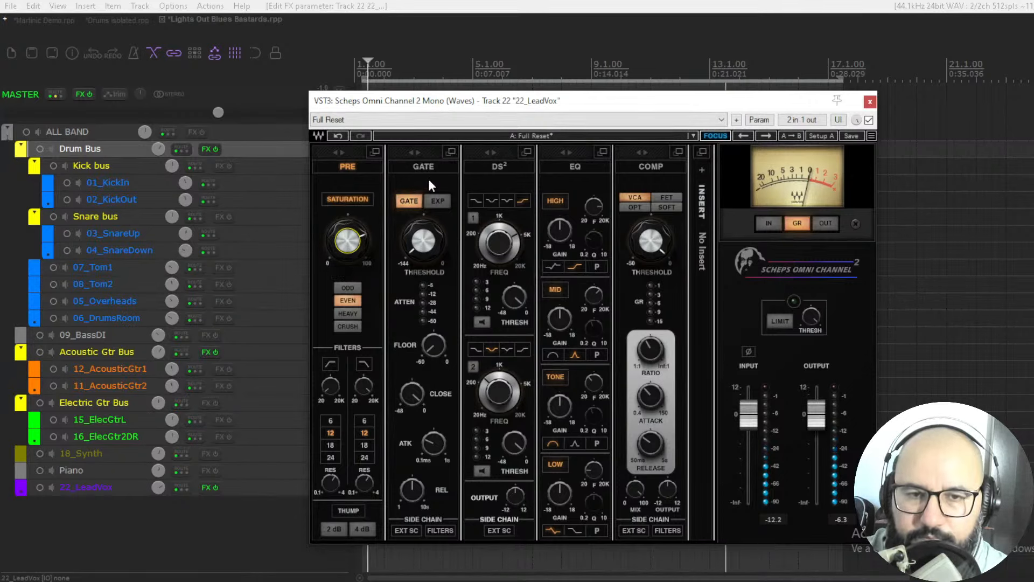
Step: Turn on DS² band 1 for the vocal, give it the narrow bell shape, and adjust its frequency and threshold
left_click(507, 170)
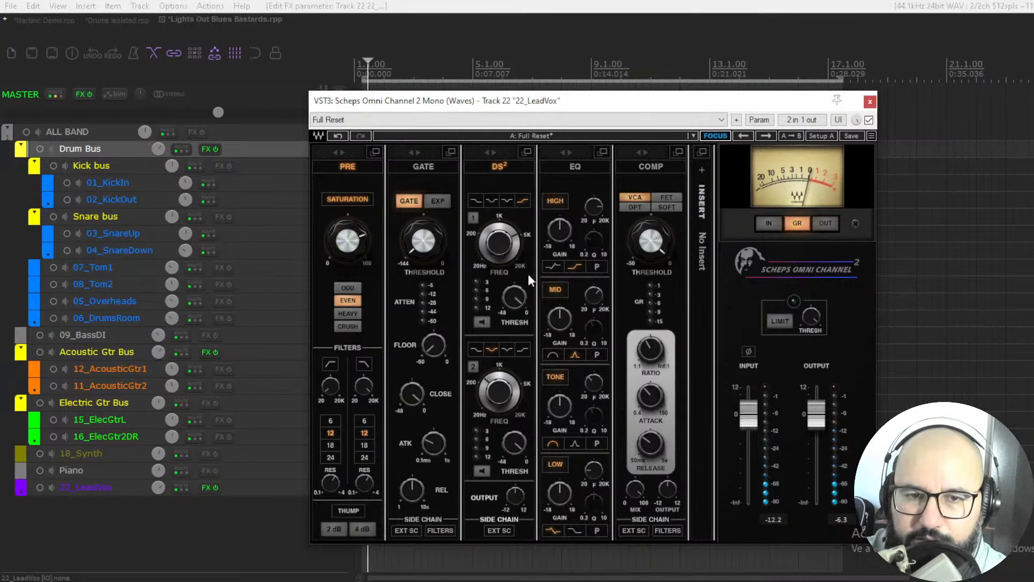
left_click_drag(501, 245, 501, 241)
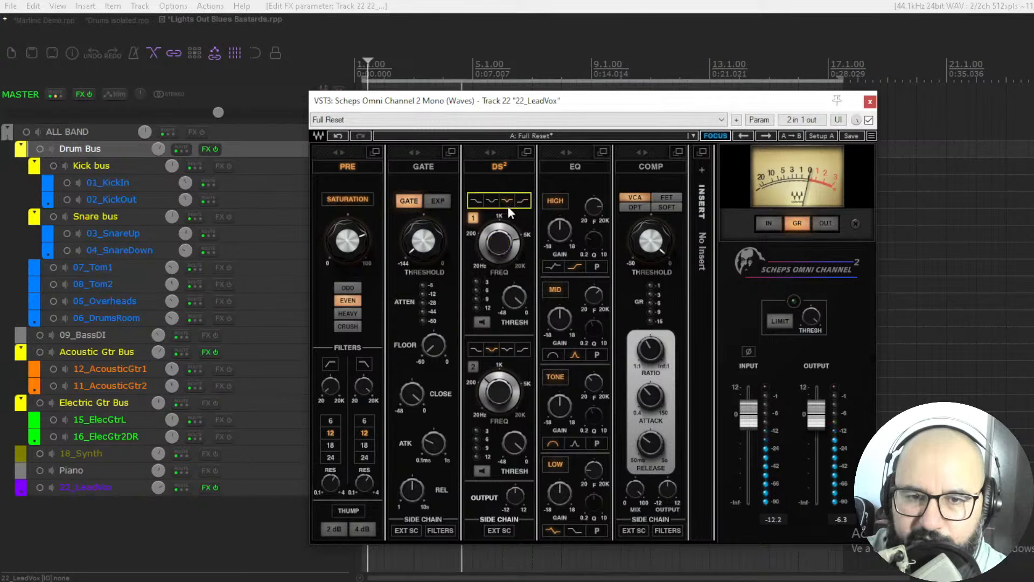
left_click_drag(515, 298, 515, 325)
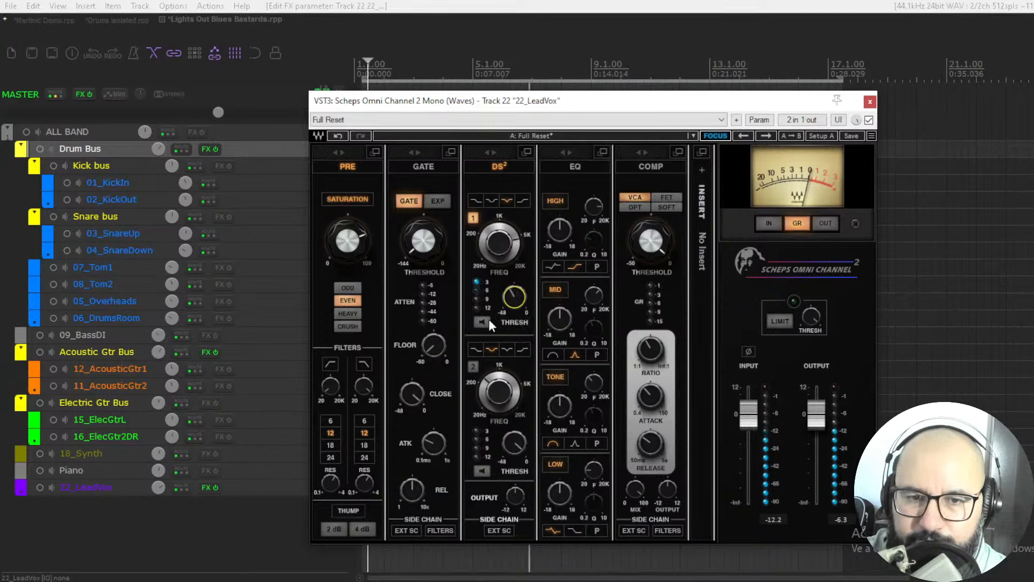
Step: Audition DS² band 1 on its own while adjusting its frequency, and fine-tune its threshold
left_click(482, 322)
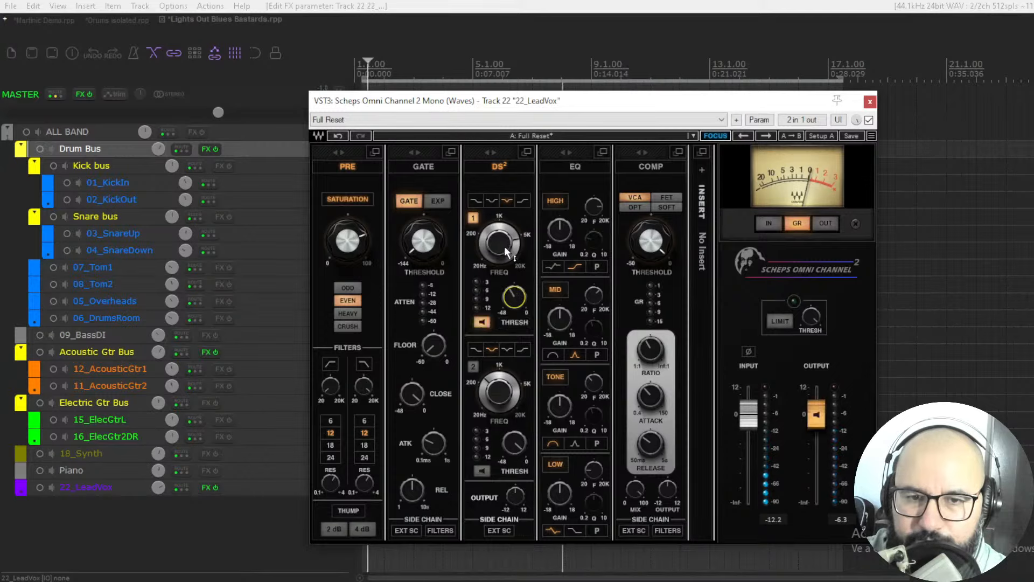
left_click_drag(504, 246, 490, 264)
left_click(482, 321)
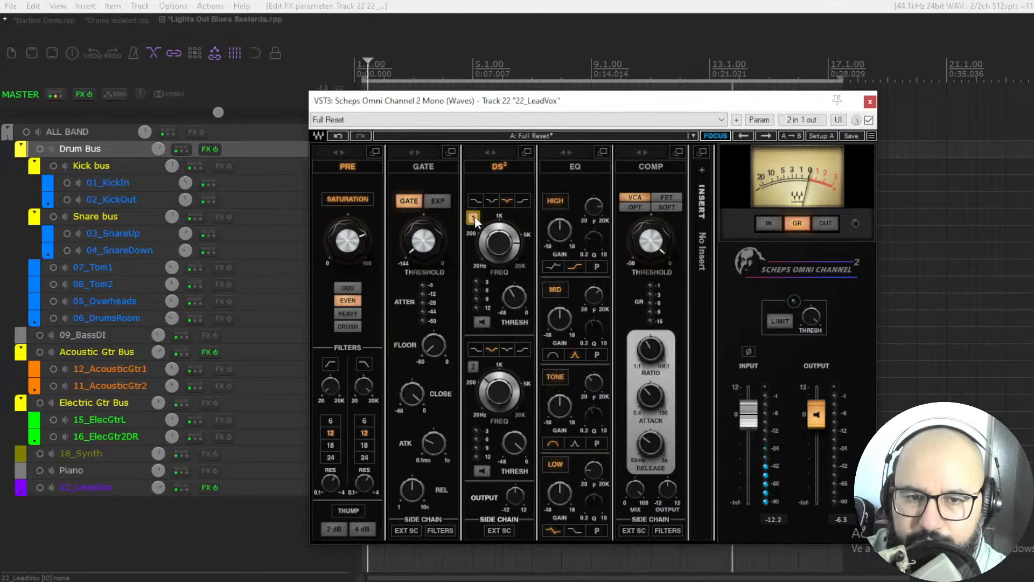
left_click(481, 322)
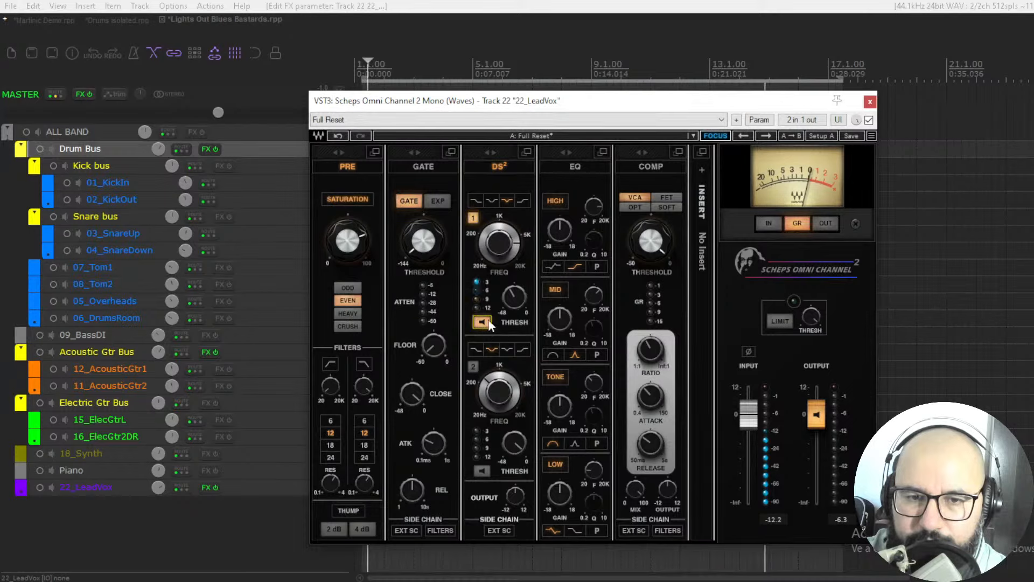
left_click(484, 323)
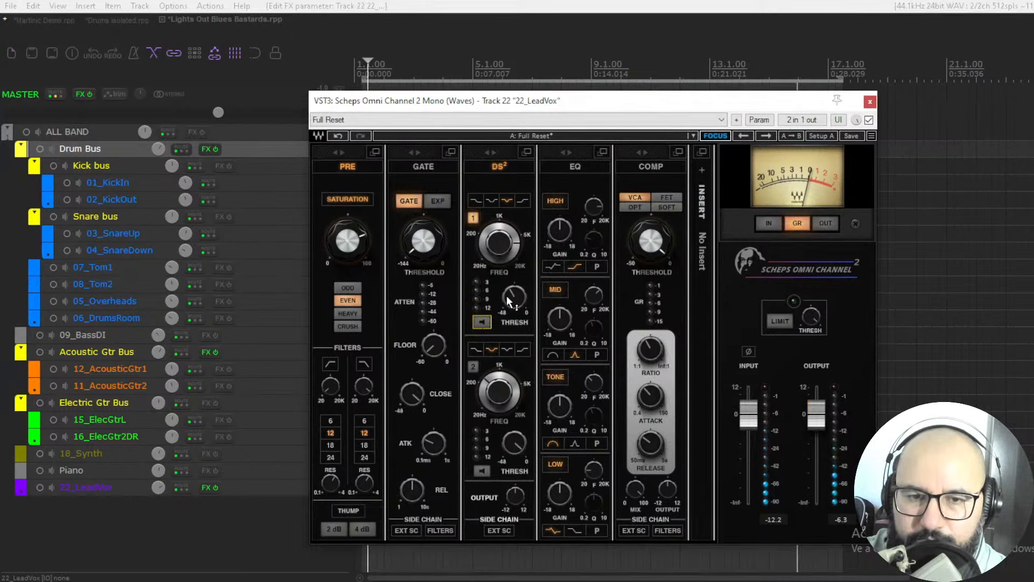
left_click_drag(511, 297, 512, 302)
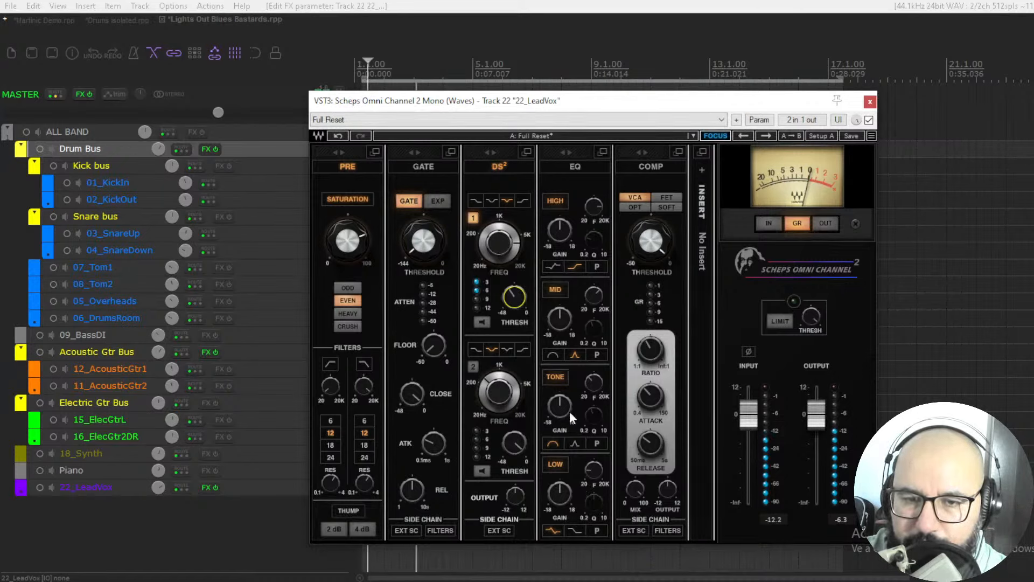
Step: Cut the EQ's Low band slightly, and adjust the VCA compressor's timing, ratio and threshold for the vocal
mouse_move(560, 492)
left_mouse_down()
mouse_move(594, 466)
mouse_move(560, 496)
left_mouse_up()
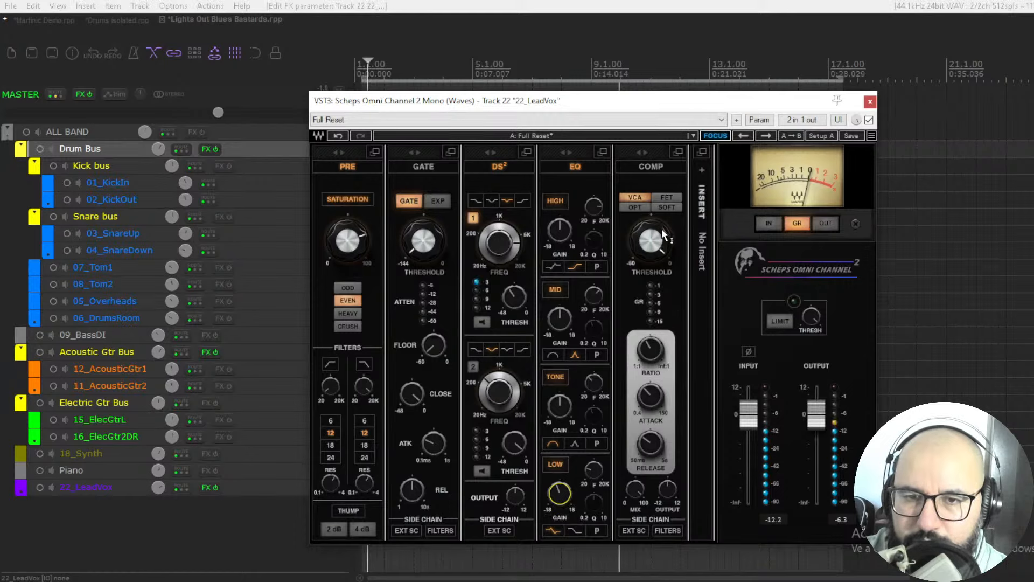
key("space")
left_click_drag(652, 395, 652, 393)
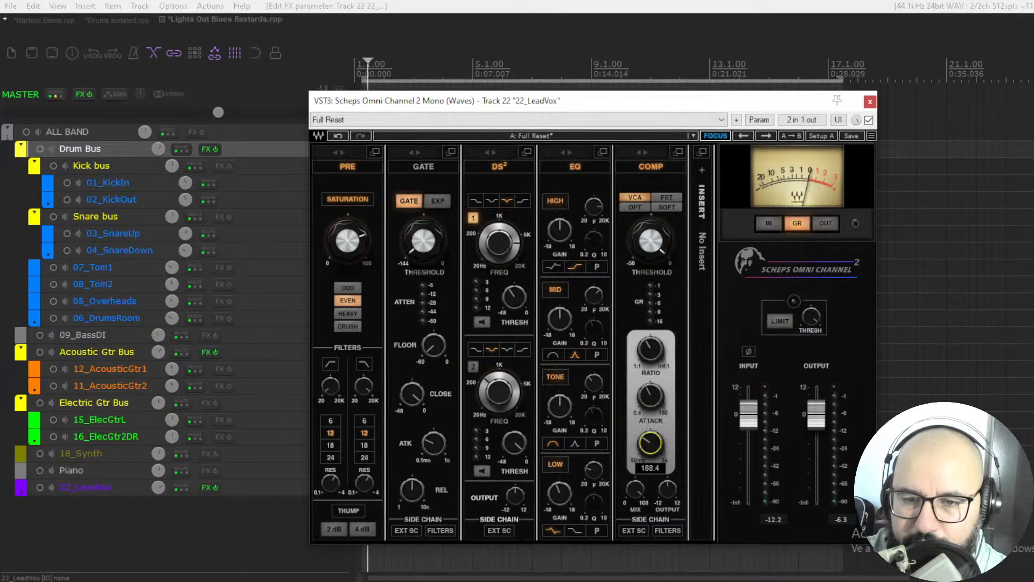
key("space")
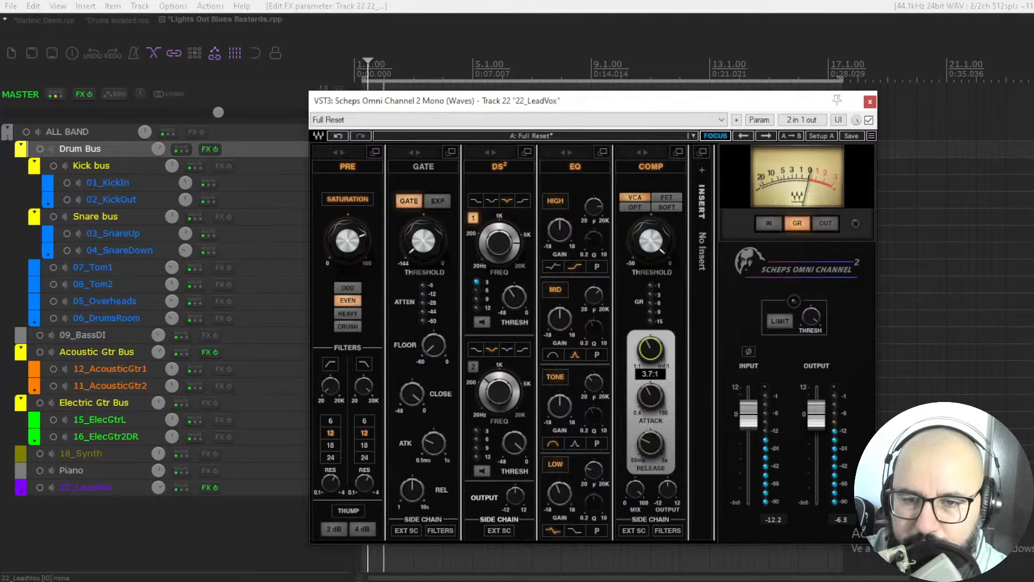
mouse_move(650, 240)
left_mouse_down()
mouse_move(650, 257)
mouse_move(660, 238)
left_mouse_up()
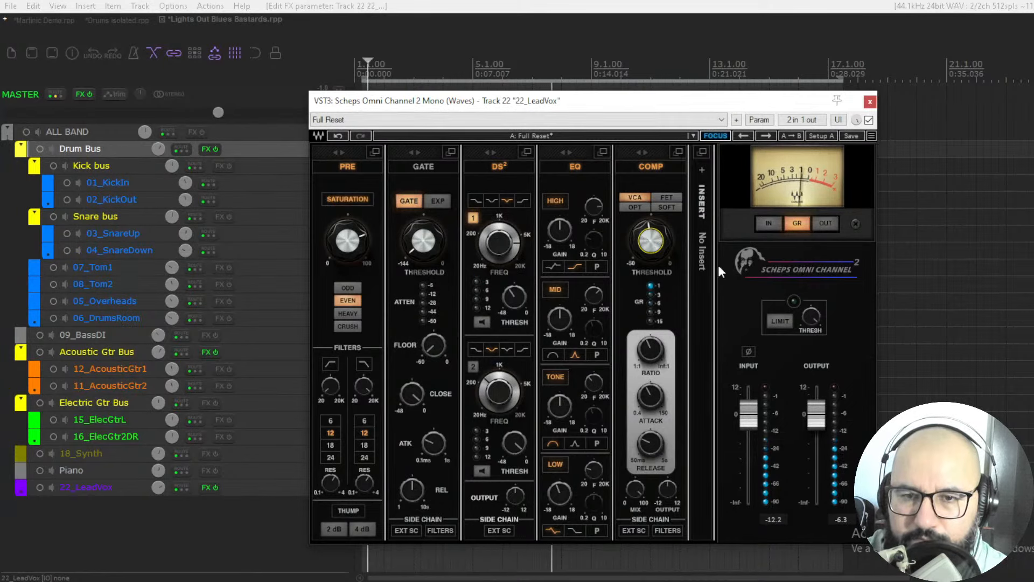
Step: Compare the vocal with the plugin bypassed and active, and readjust the Even saturation and the compressor threshold
left_click(868, 120)
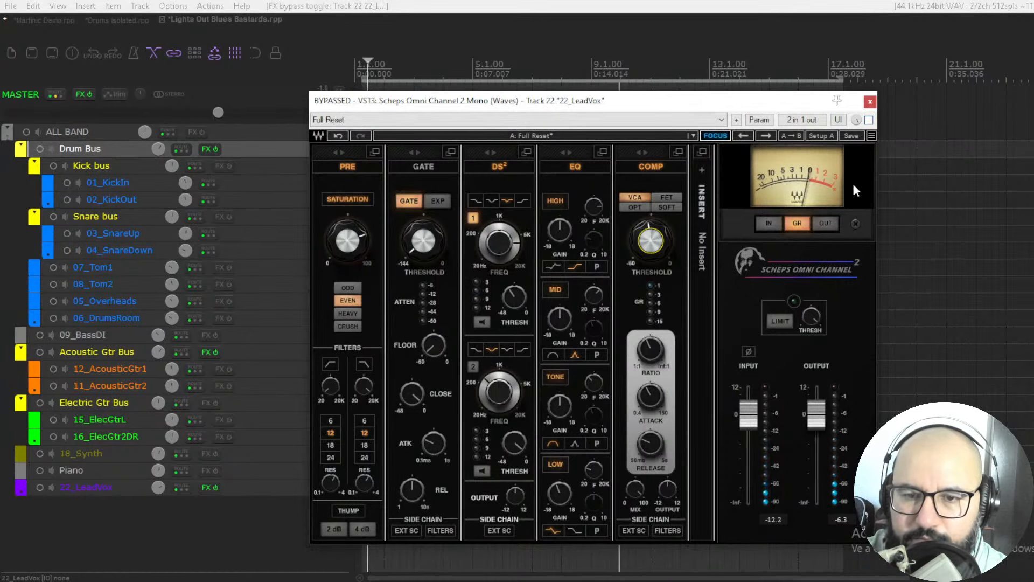
left_click(869, 120)
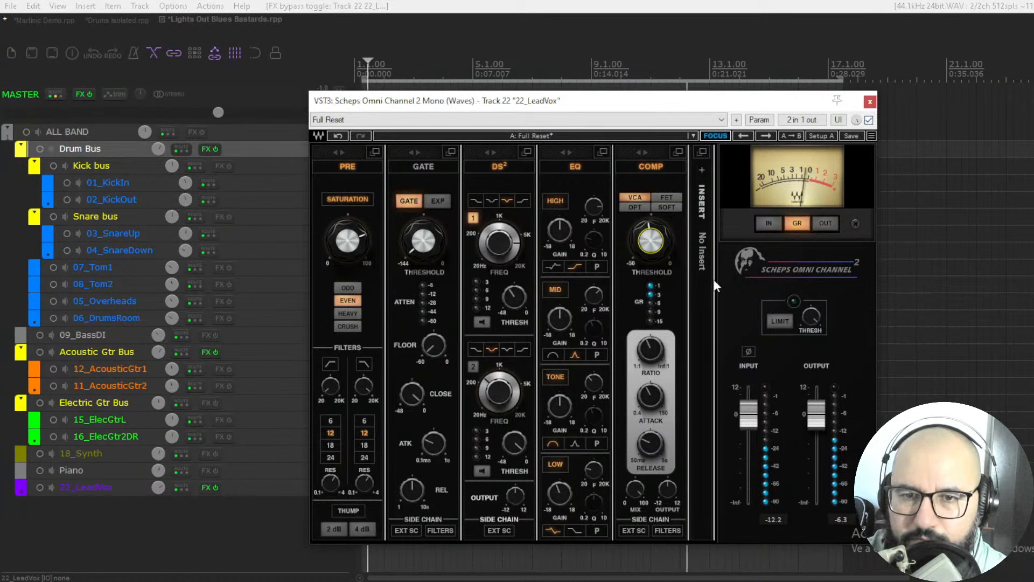
left_click(348, 240)
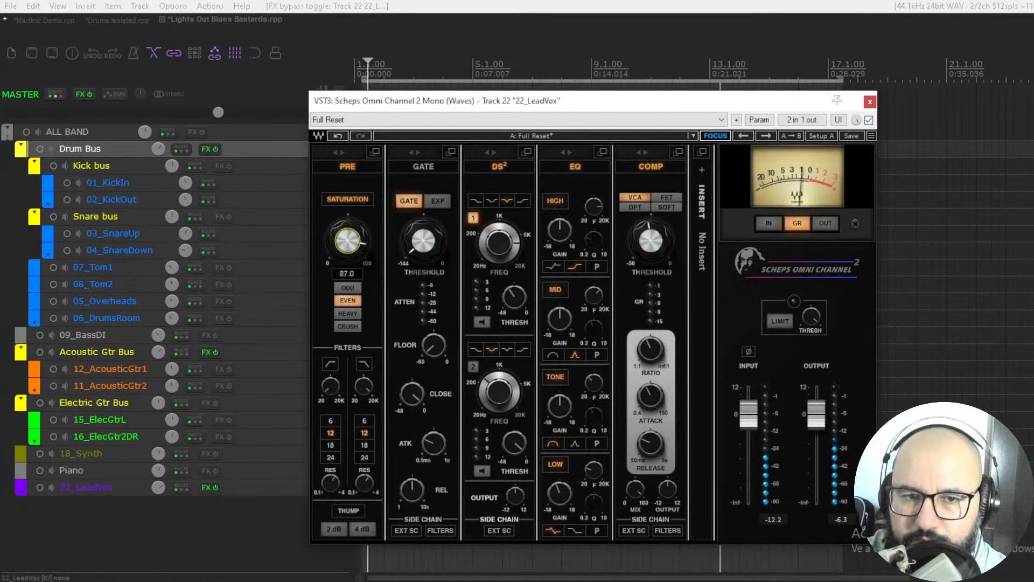
left_click_drag(347, 241, 348, 244)
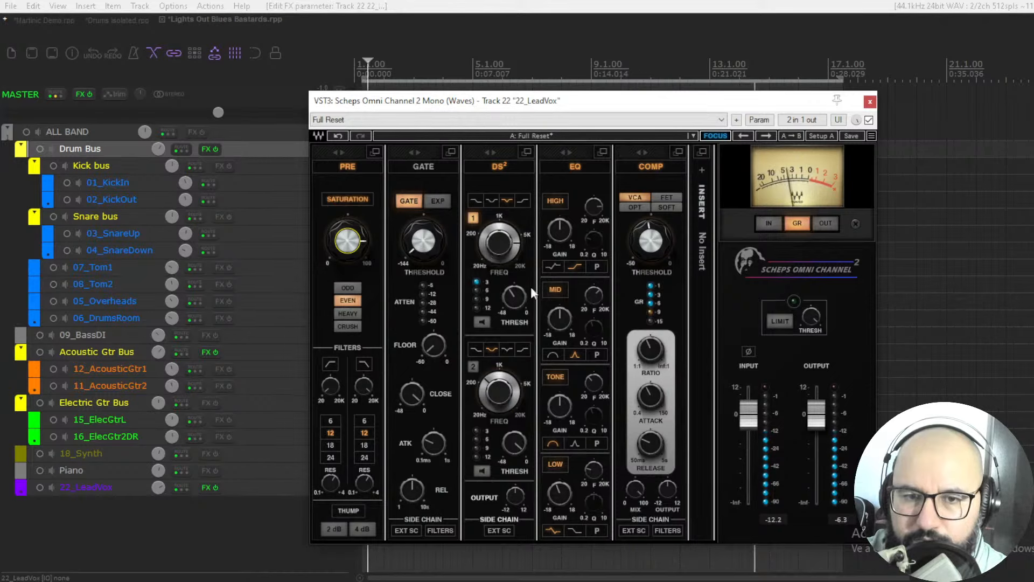
left_click(656, 245)
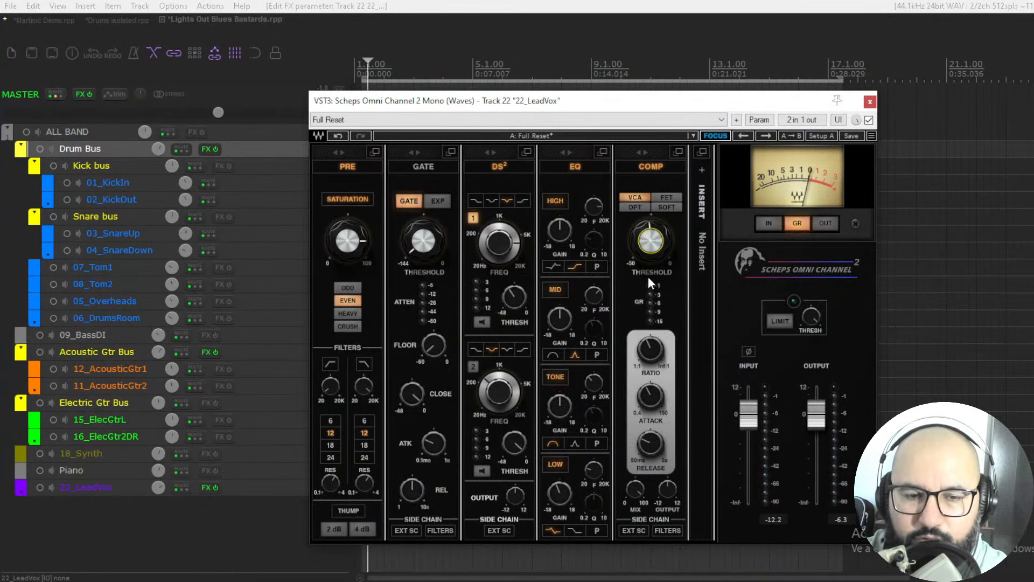
Step: Switch to OBS and select the scene Escena 2
key("alt+Tab")
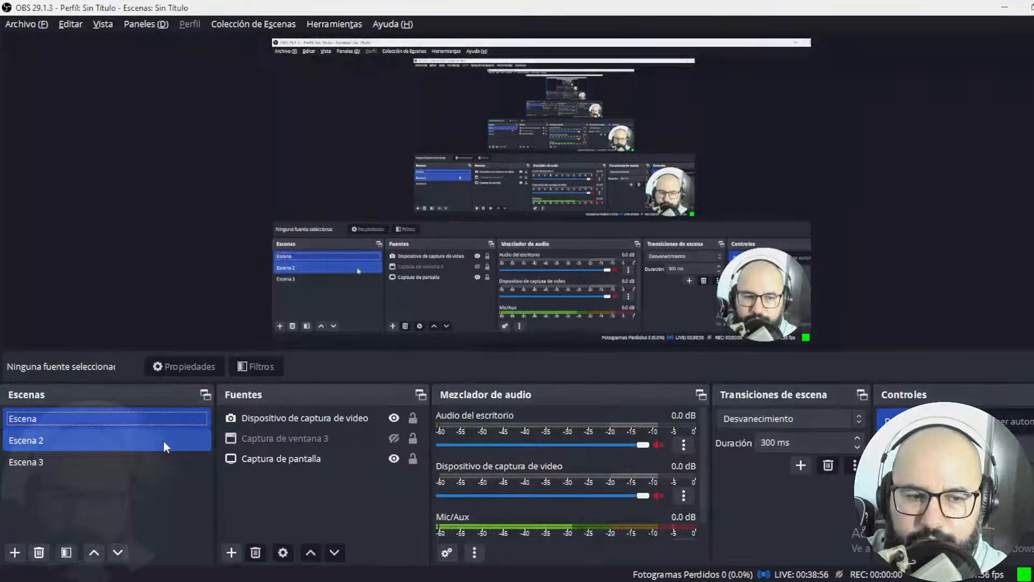
left_click(164, 441)
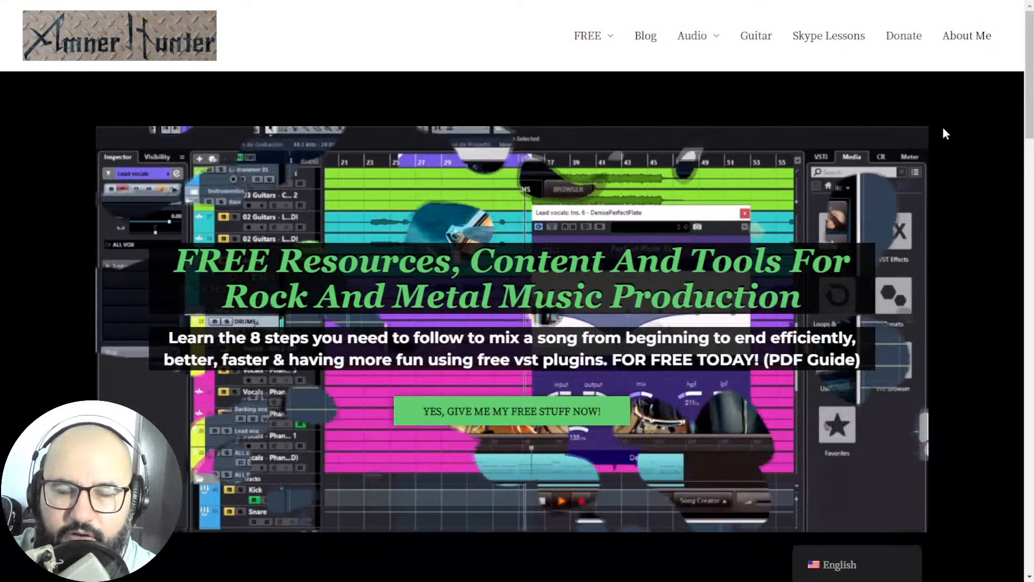
Step: Show the options under FREE on the music production website
mouse_move(597, 37)
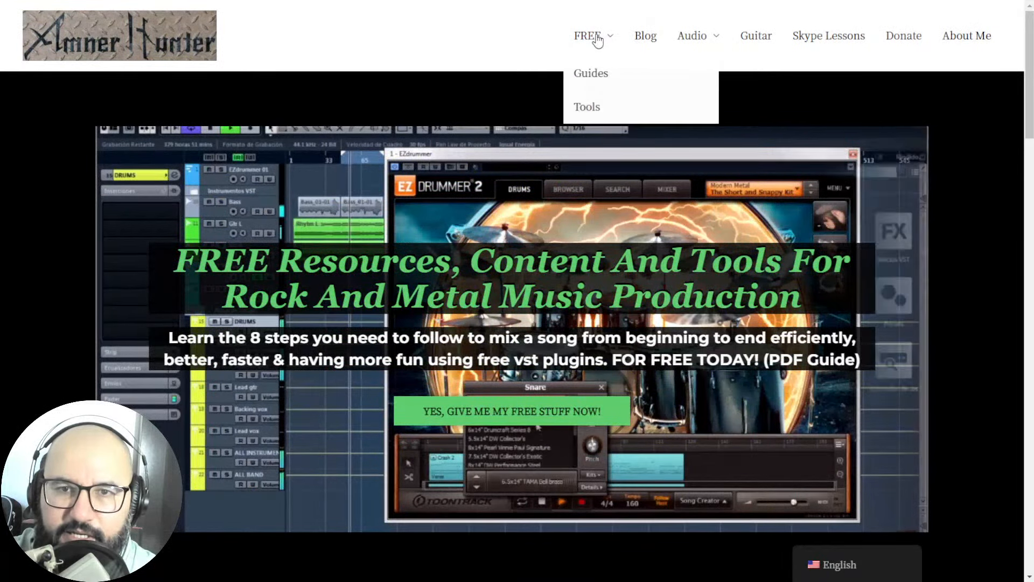